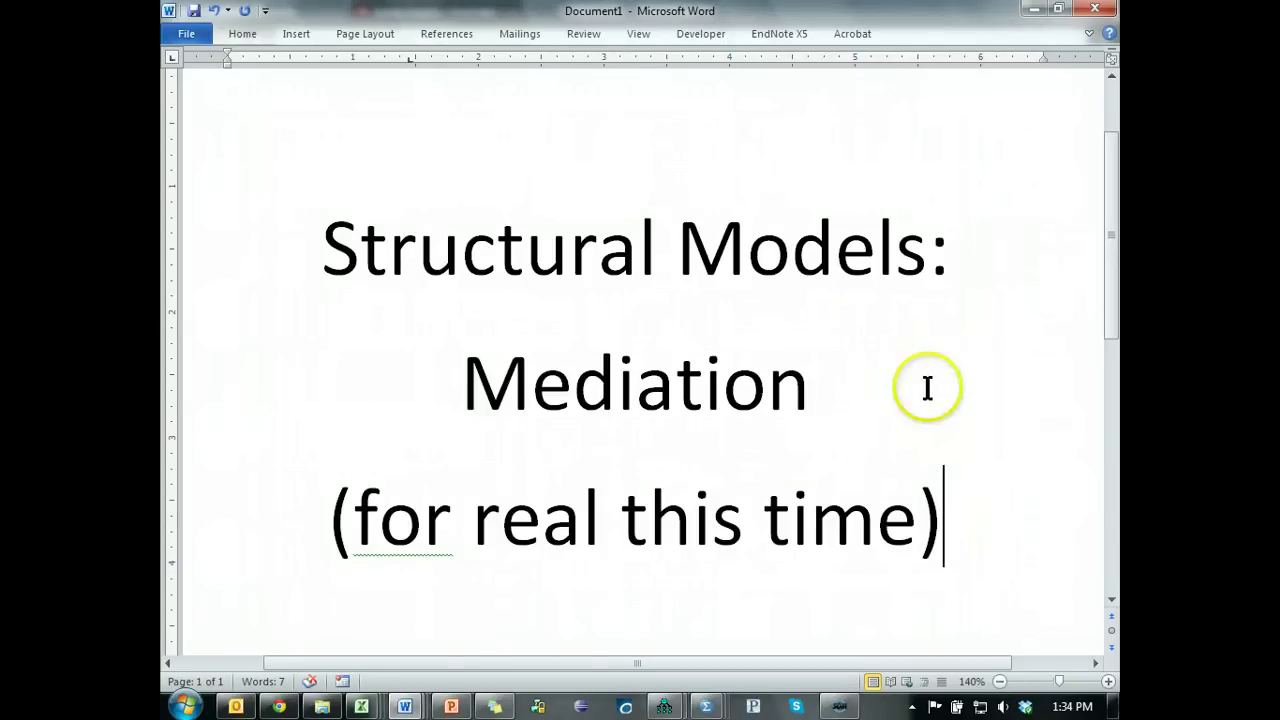
Leave the Word 'Mediation' title page and bring the Amos 'Sem mediation' diagram forward.
triple_click(677, 380)
click(920, 434)
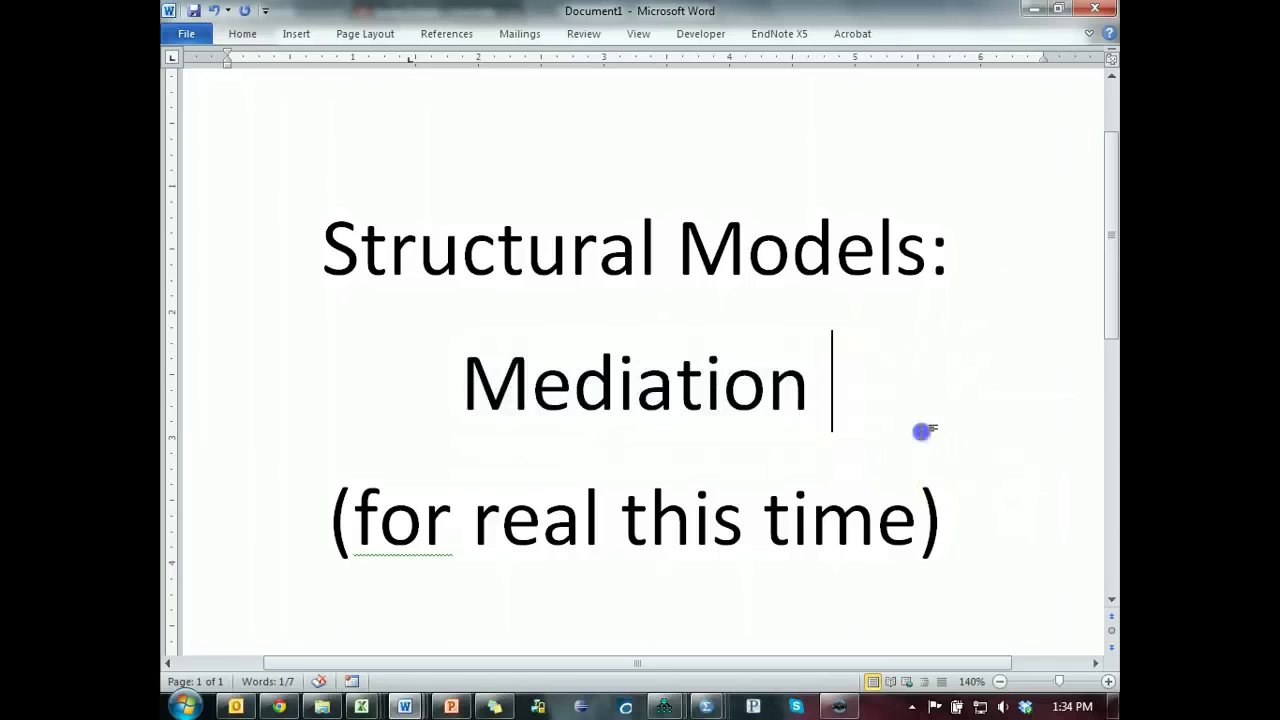
key(alt+Tab)
key(Tab)
key(Tab)
key(Tab)
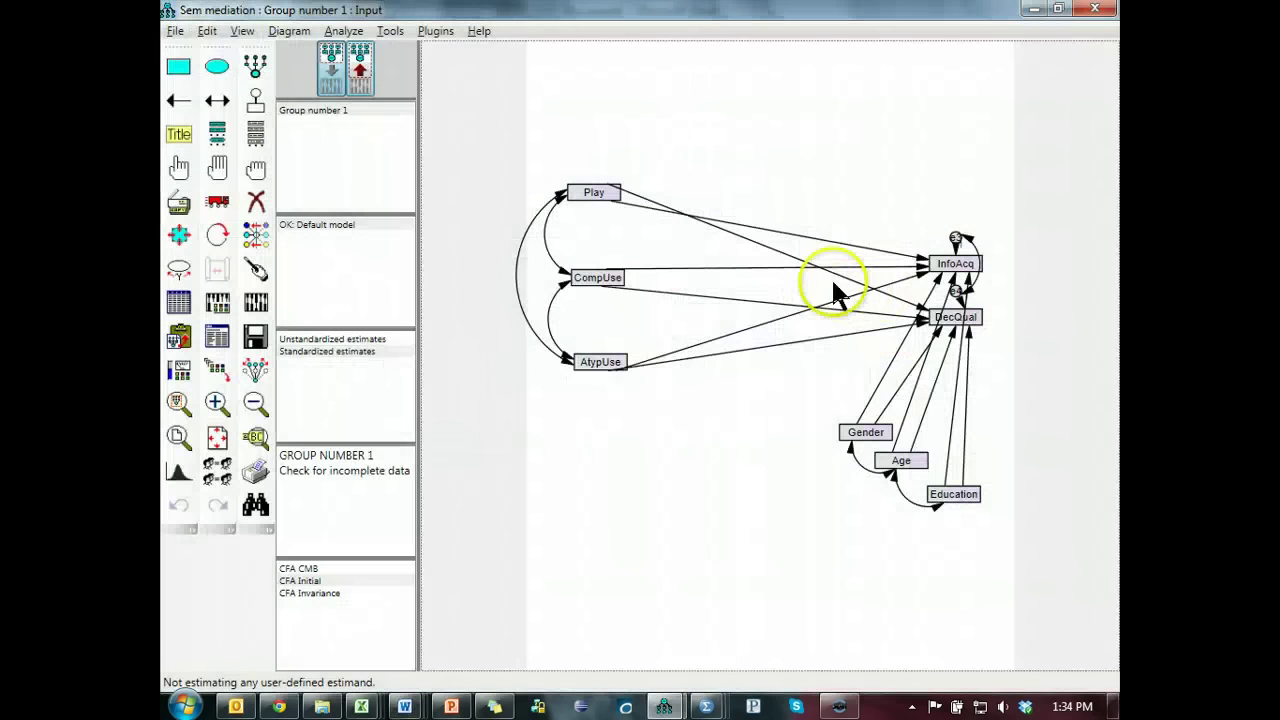
Reopen the recent SEM Mediation.amw model without saving the current changes.
click(175, 31)
click(329, 346)
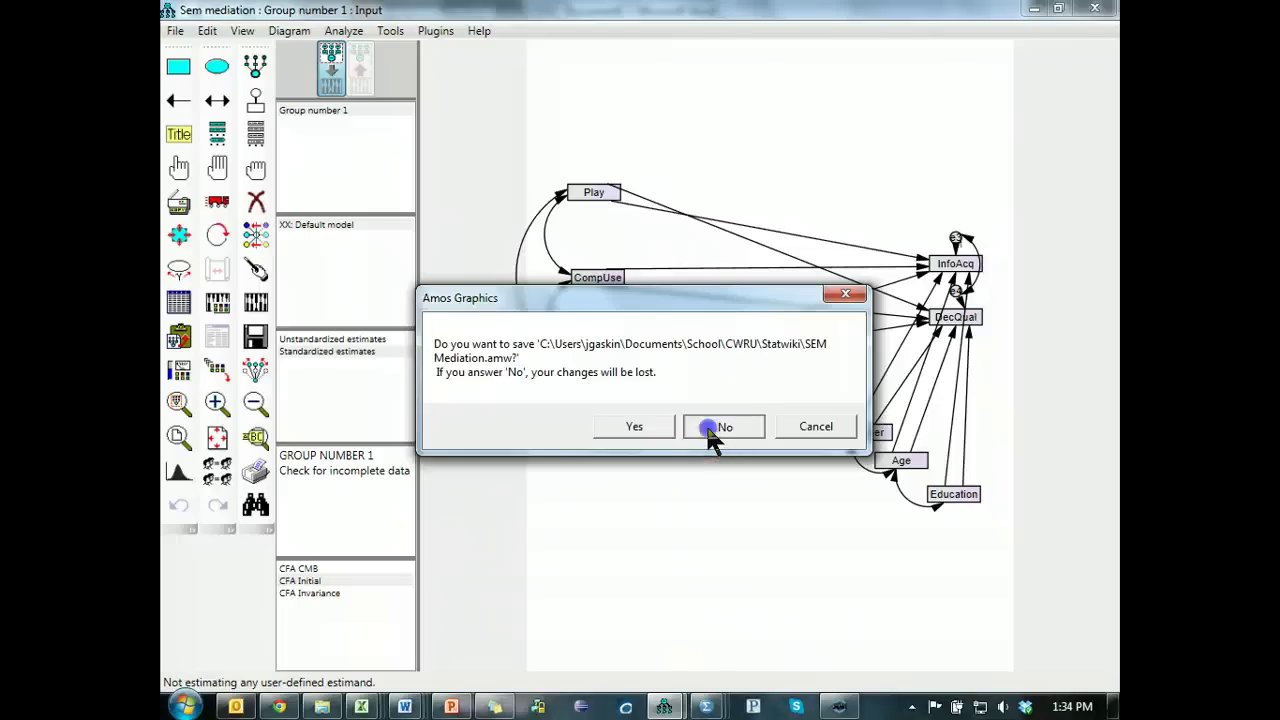
click(710, 426)
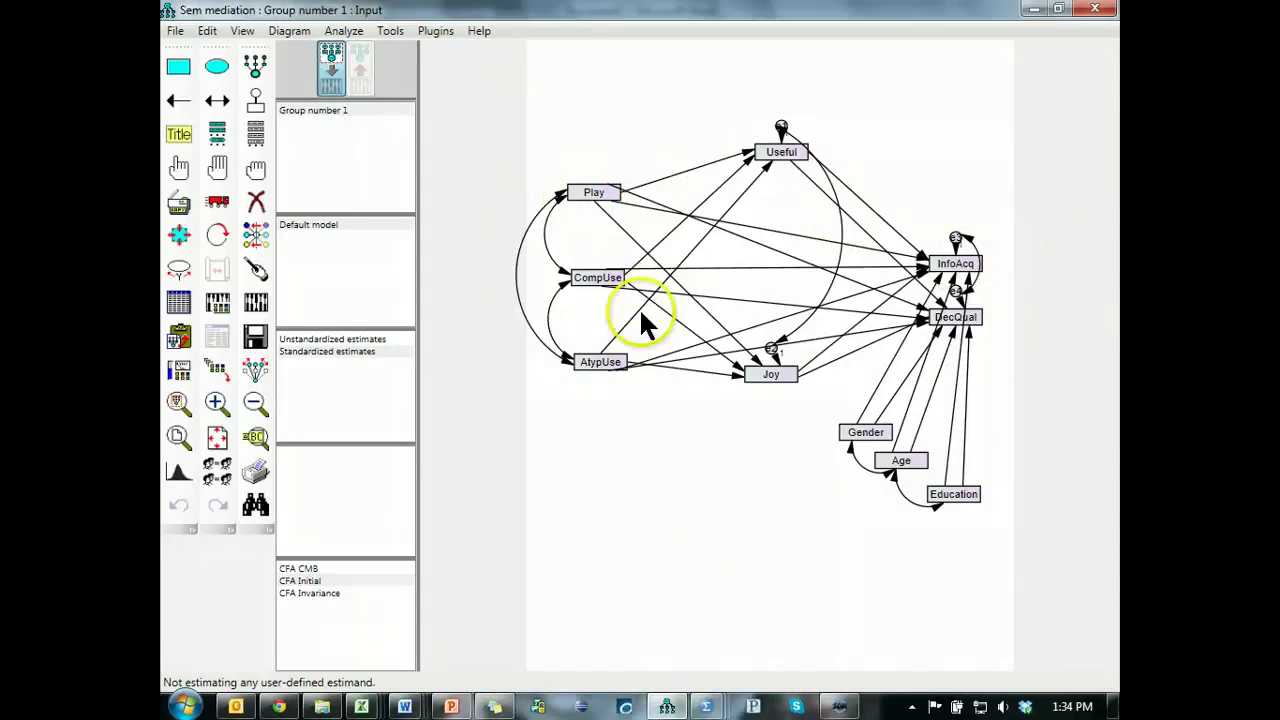
Select all diagram objects, touch up the arrows around Play and another variable, then deselect.
click(256, 245)
click(256, 267)
click(595, 195)
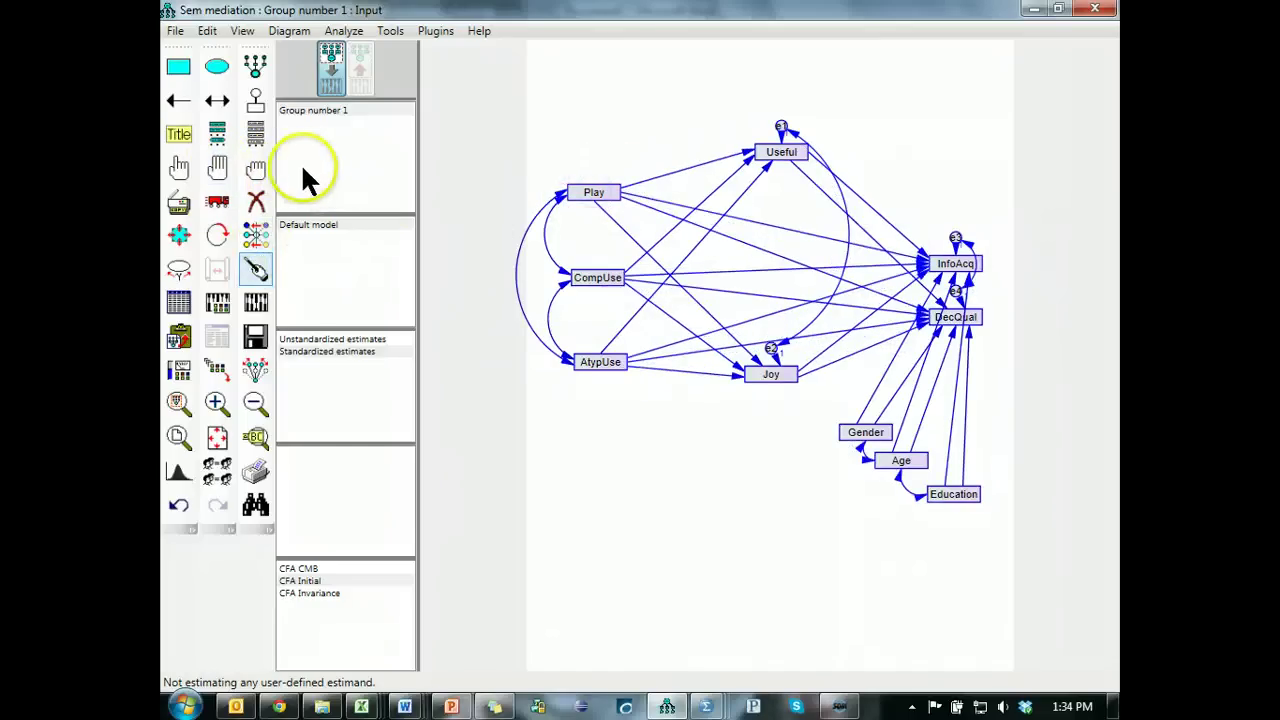
click(257, 176)
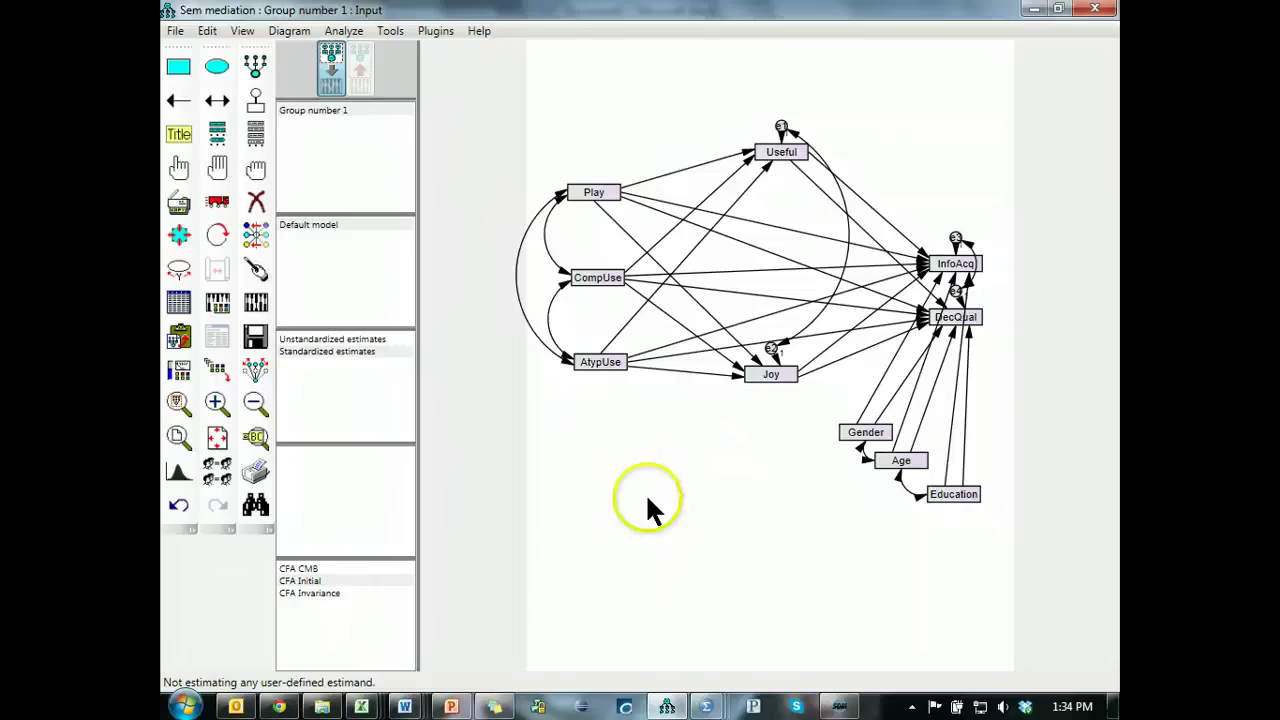
In Document4, delete all values from the Mediation table's data cells, keeping the headers.
mouse_move(414, 702)
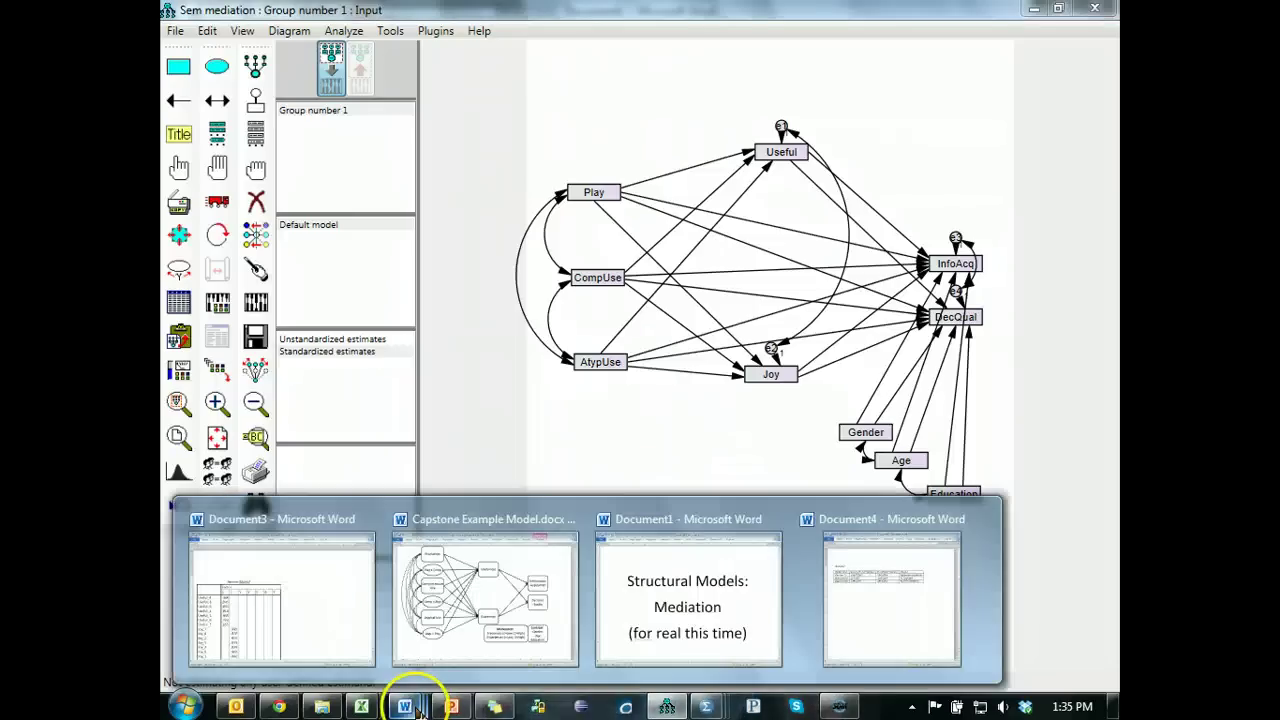
click(832, 578)
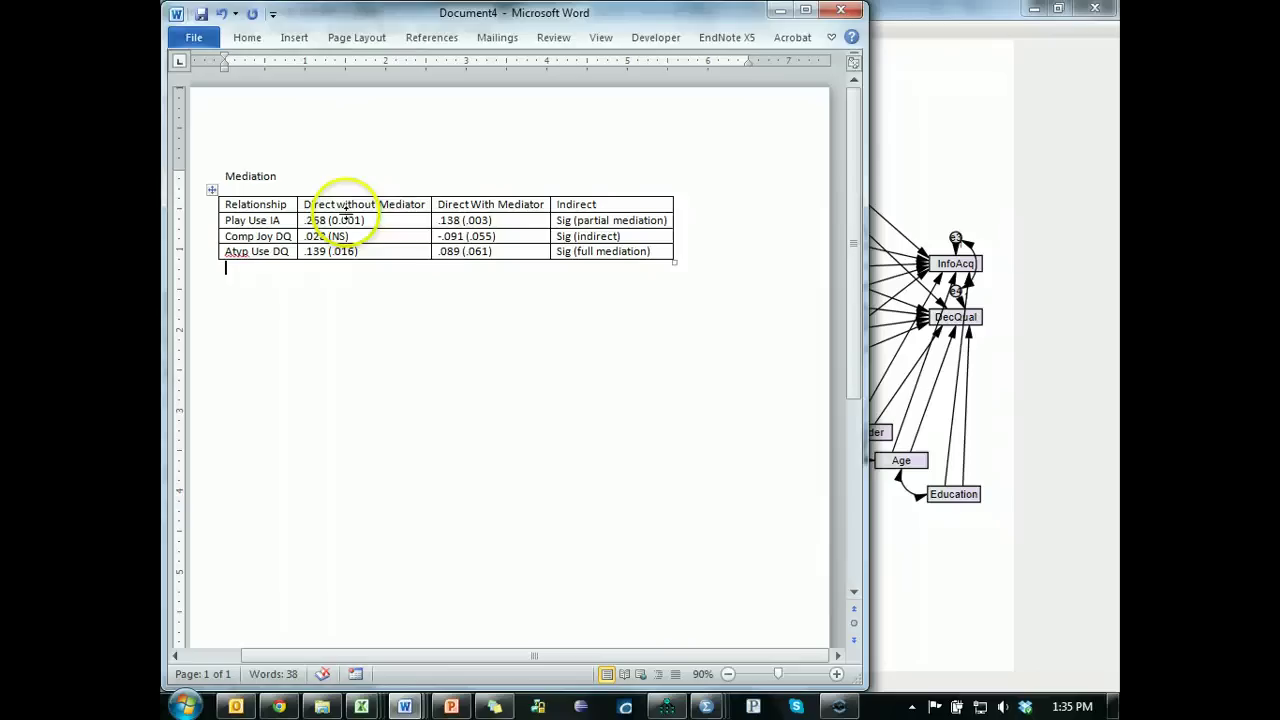
ctrl+scroll(428, 281, up, 3)
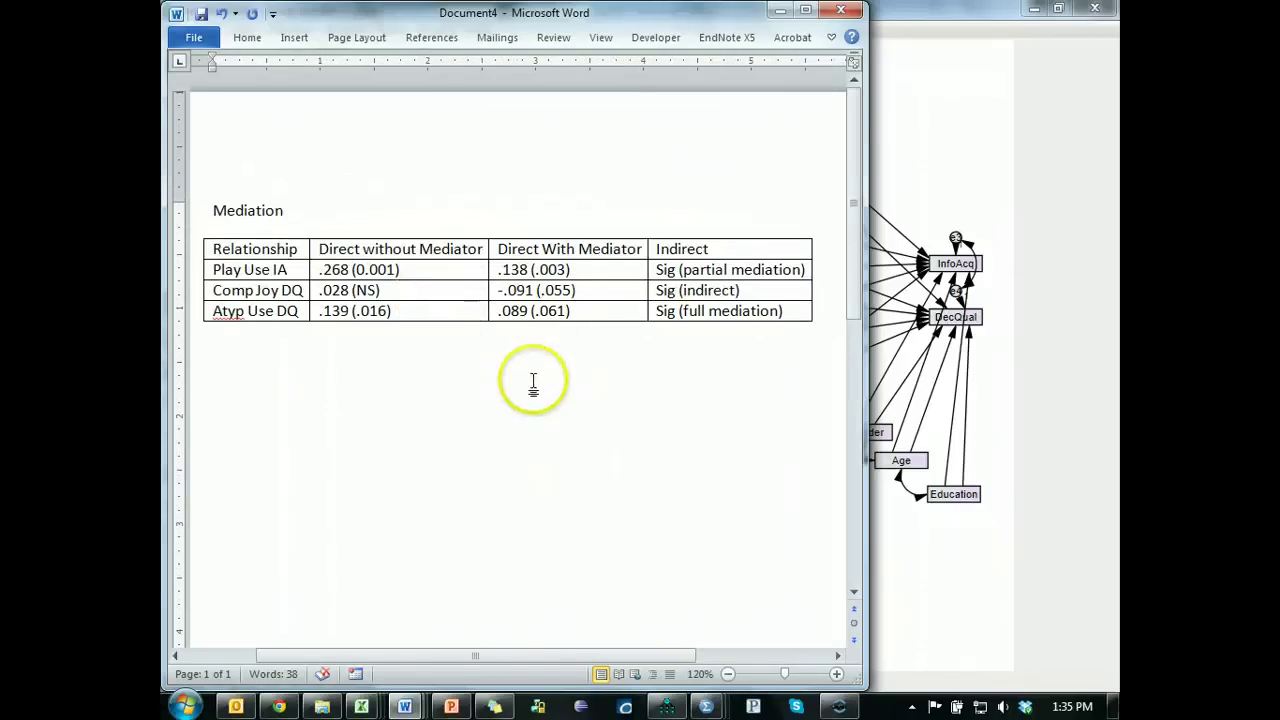
double_click(258, 250)
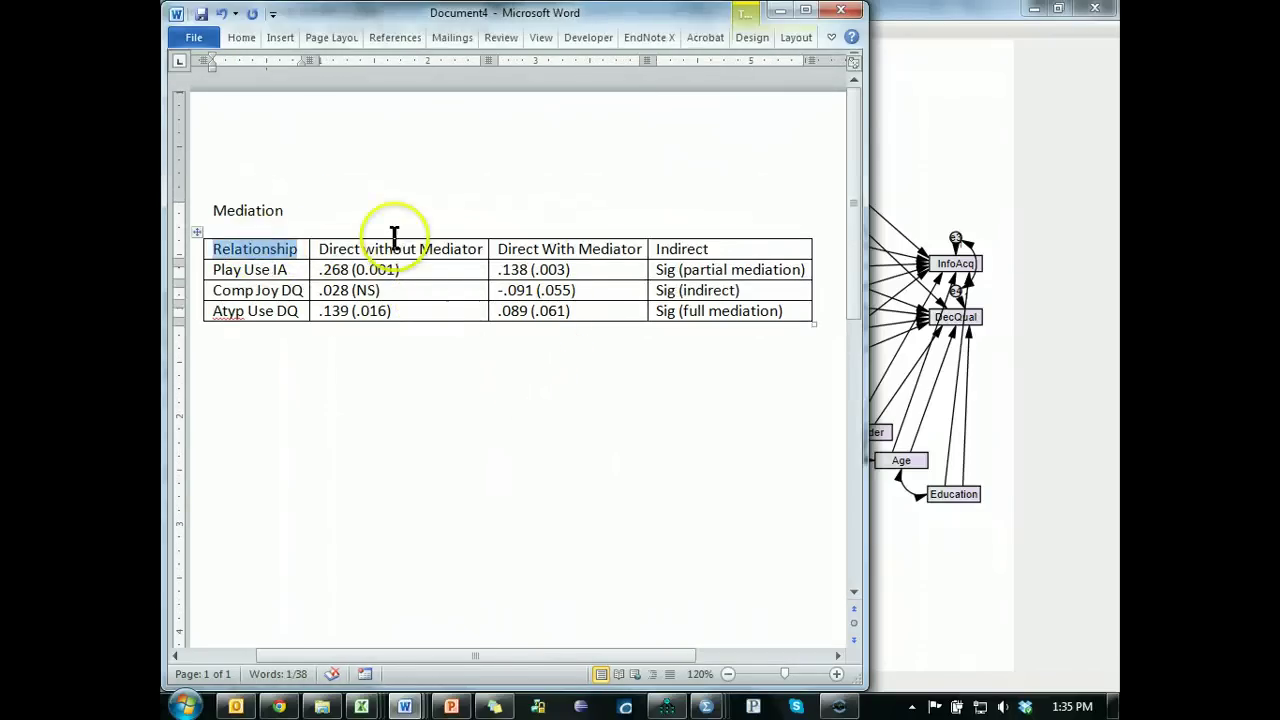
drag(334, 250, 638, 248)
double_click(684, 249)
drag(340, 272, 712, 312)
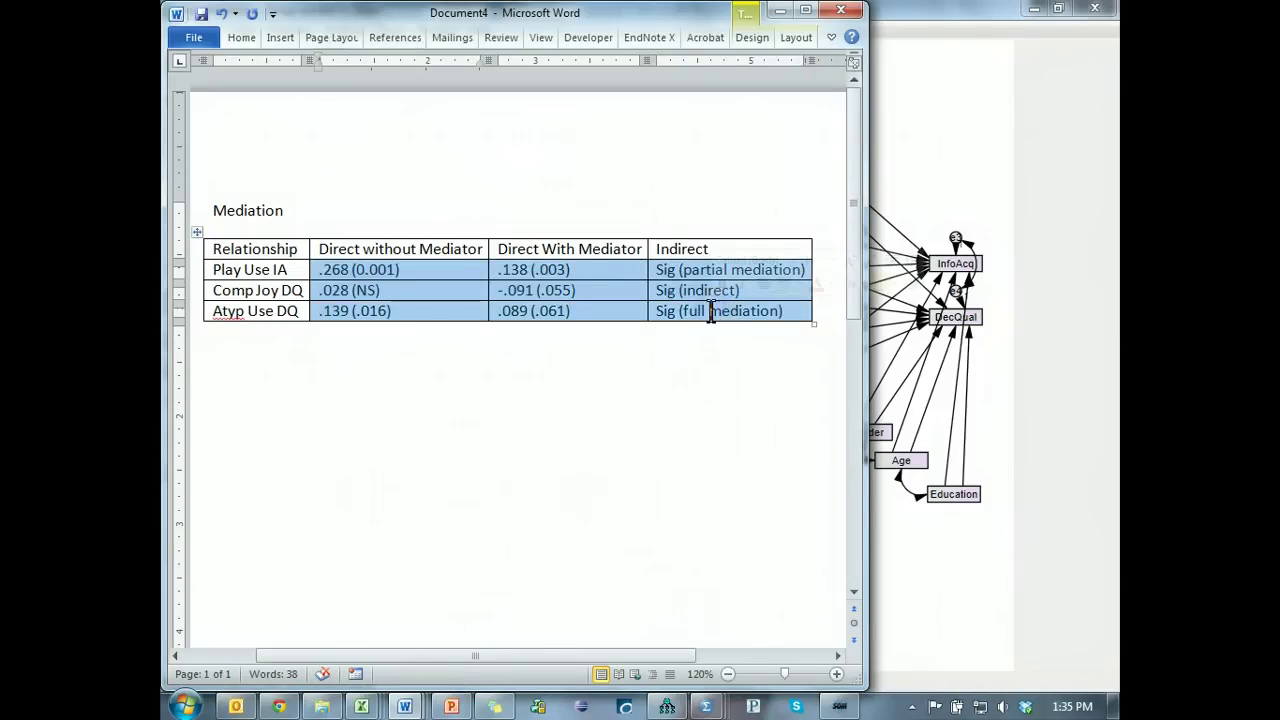
key(Delete)
click(600, 462)
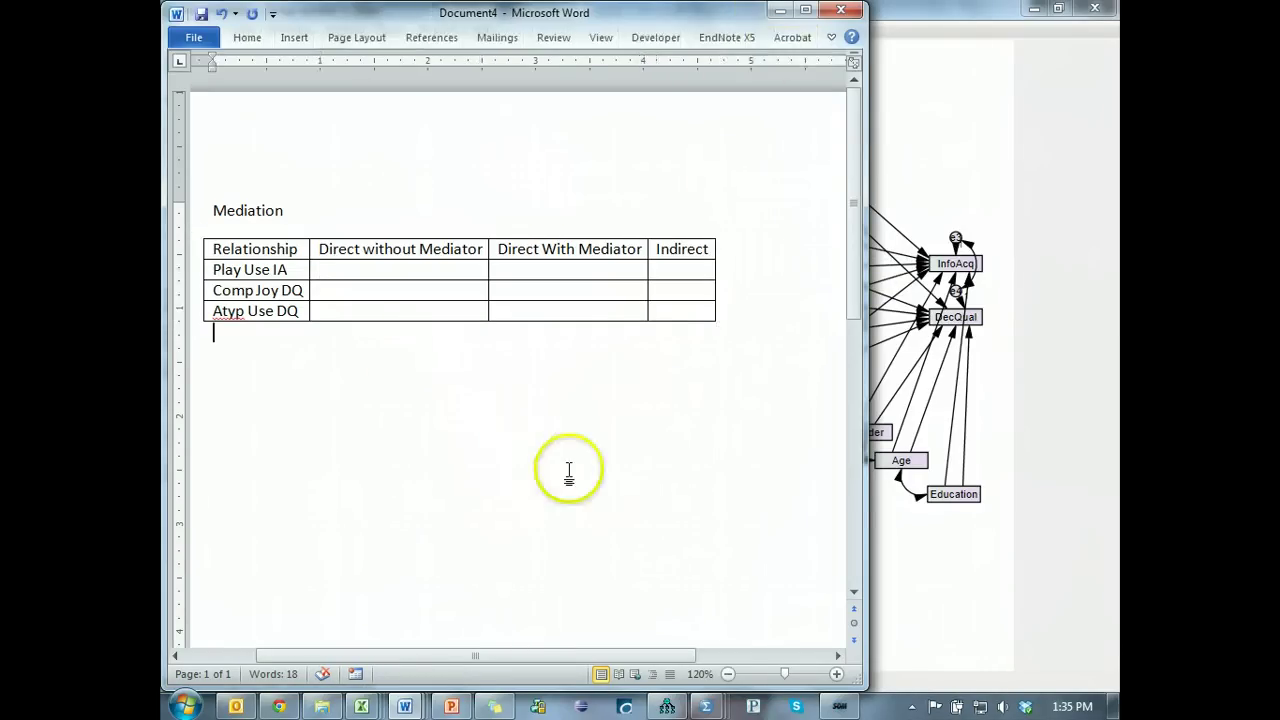
Highlight parts of the 'Play Use IA' and 'Atyp Use DQ' relationship labels, then return to Amos.
key(alt+Tab)
key(alt+Tab)
drag(214, 268, 271, 300)
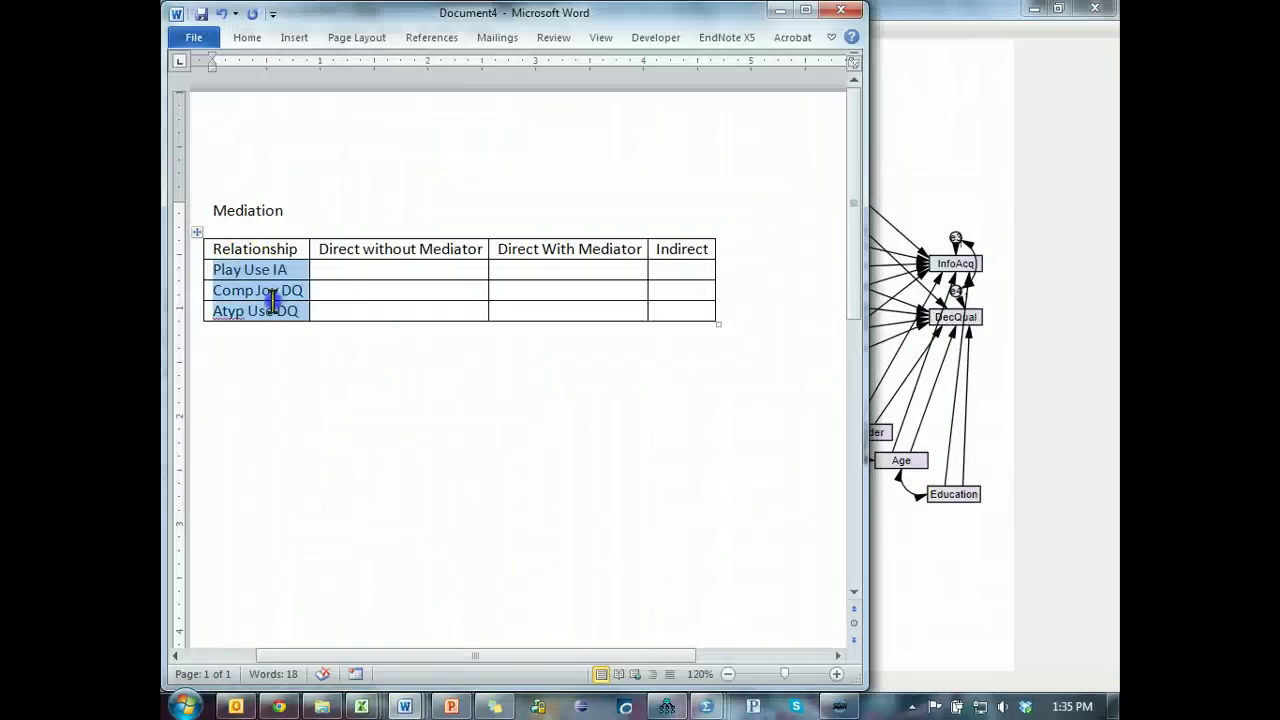
click(351, 368)
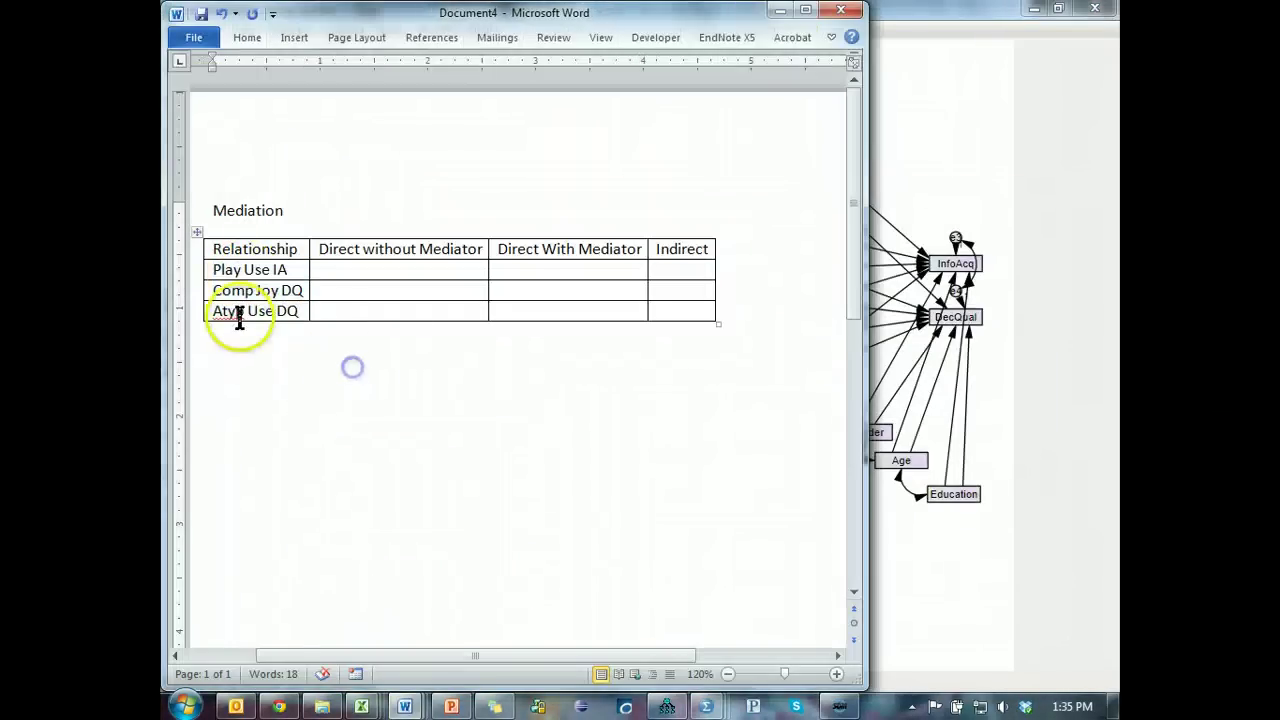
click(217, 270)
drag(244, 270, 252, 272)
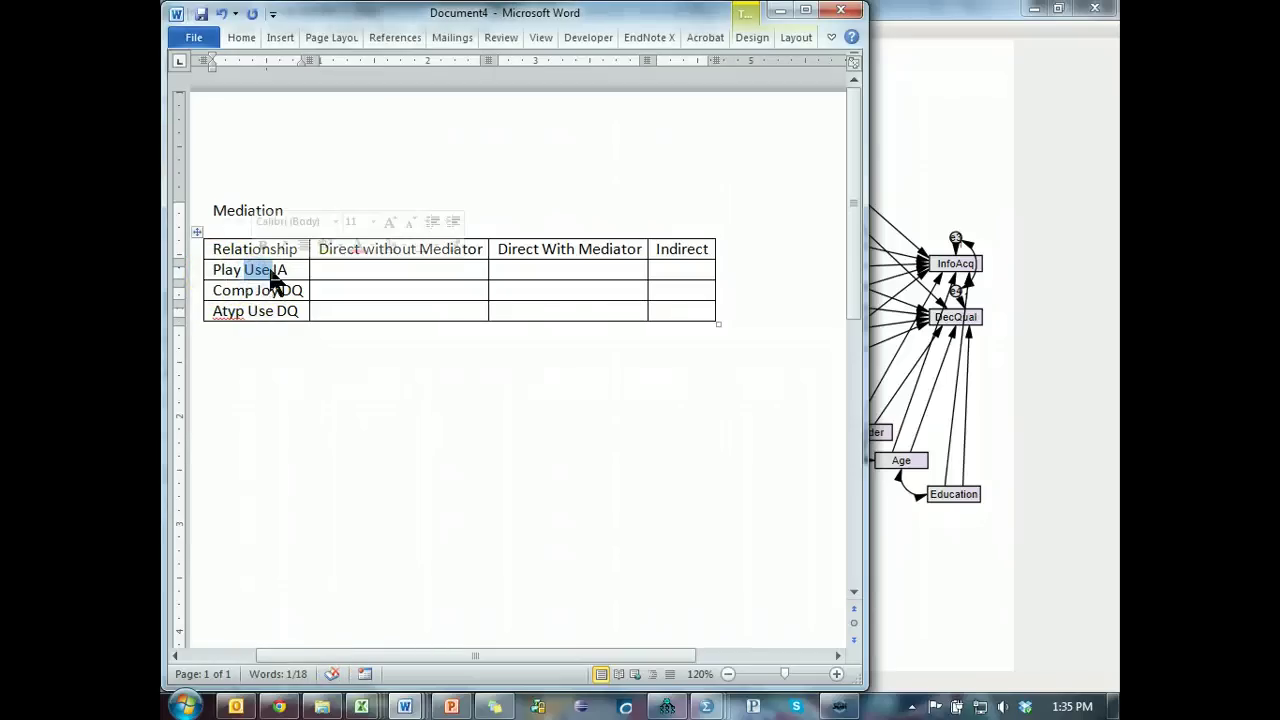
double_click(279, 270)
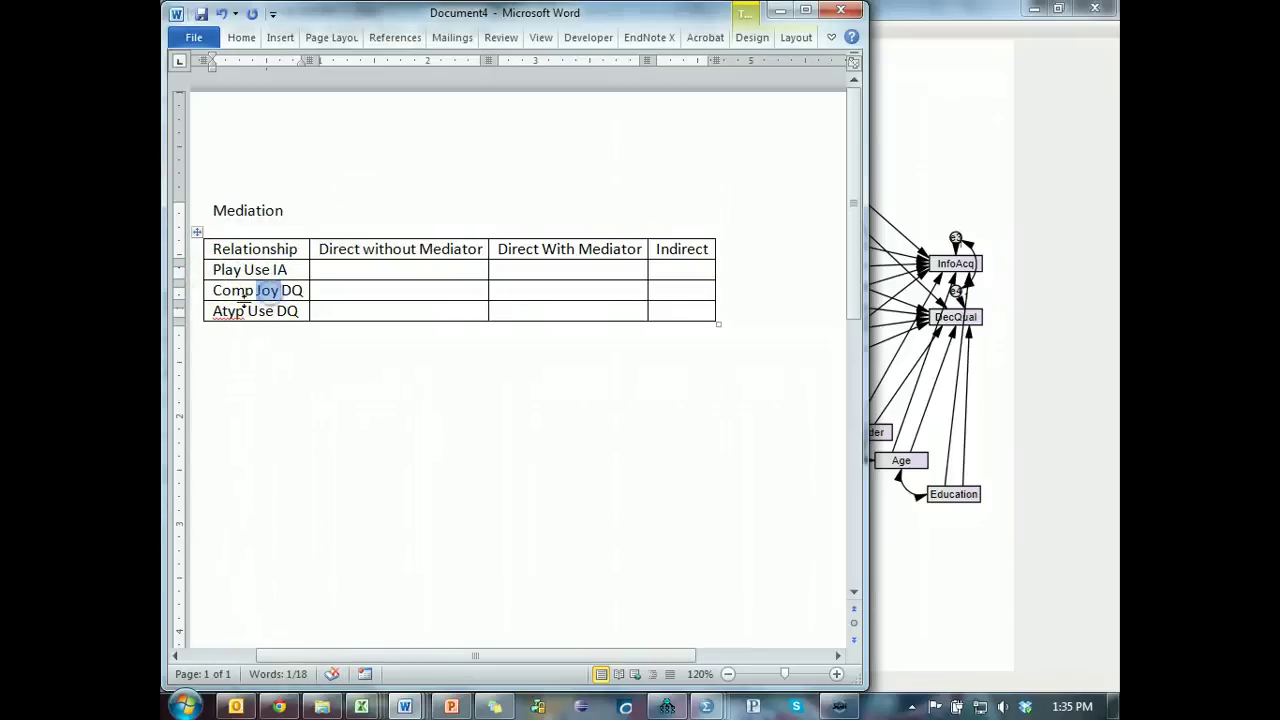
click(286, 305)
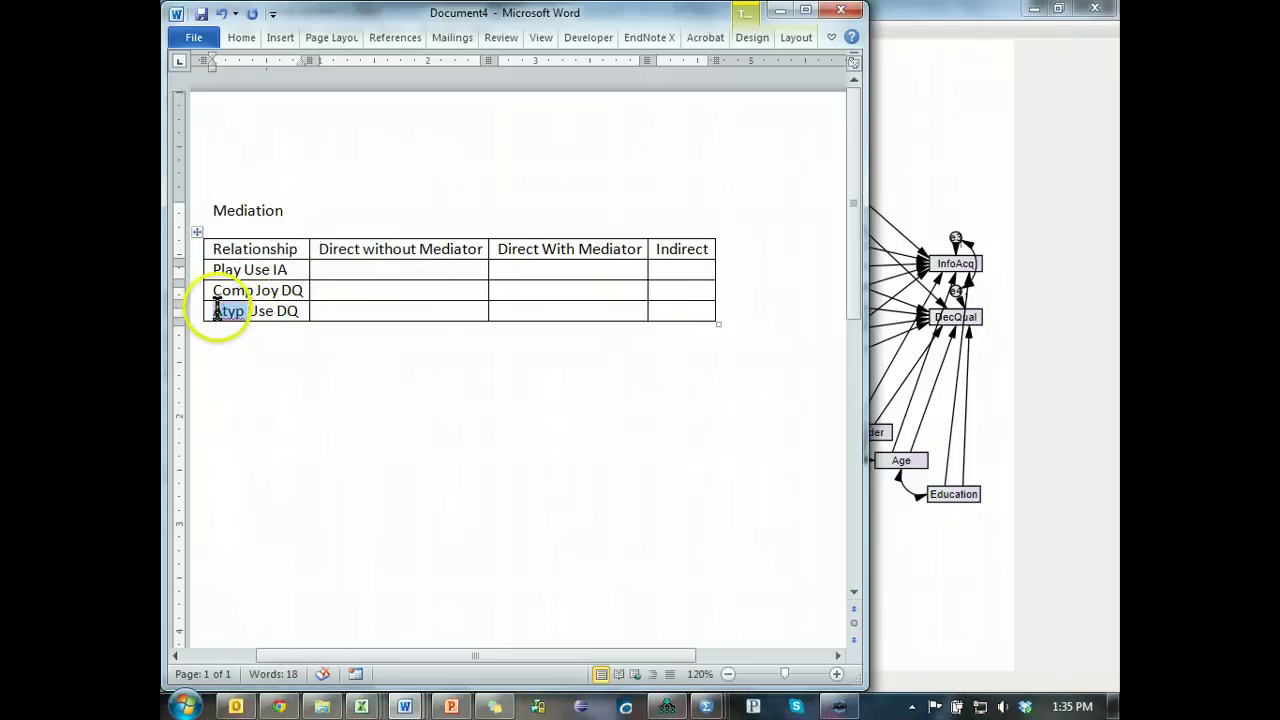
double_click(286, 311)
click(471, 417)
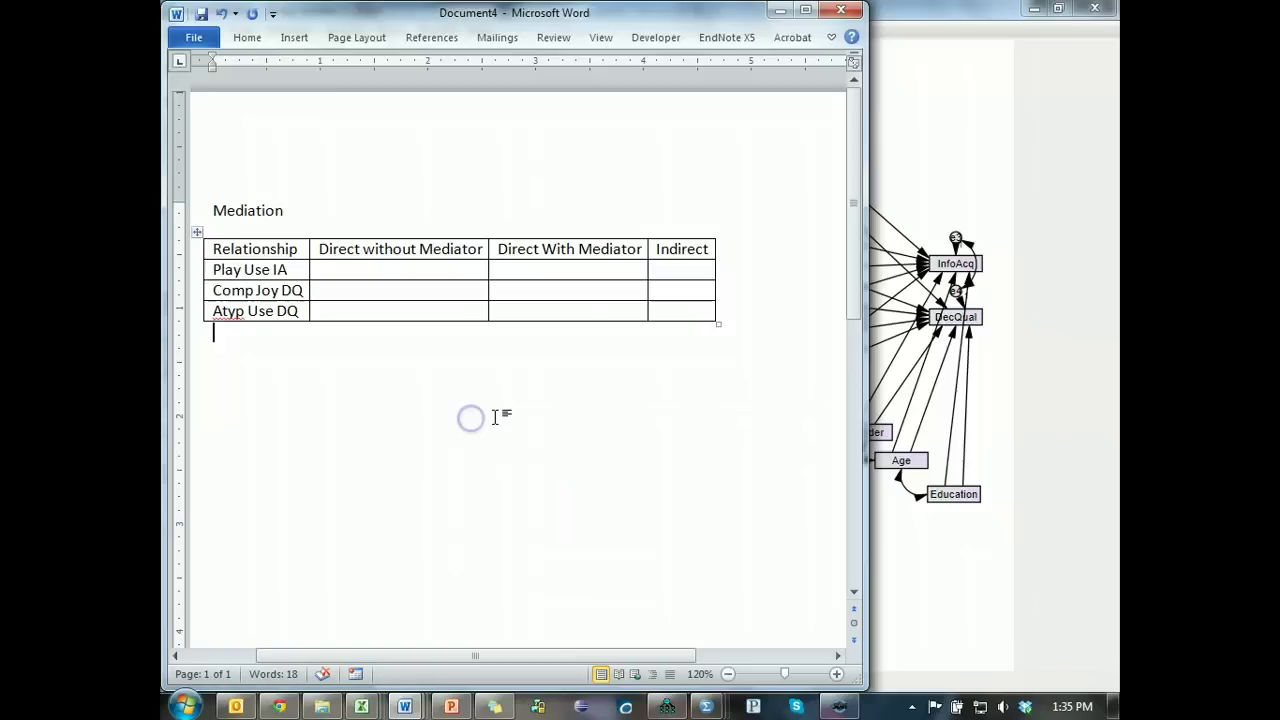
click(1017, 189)
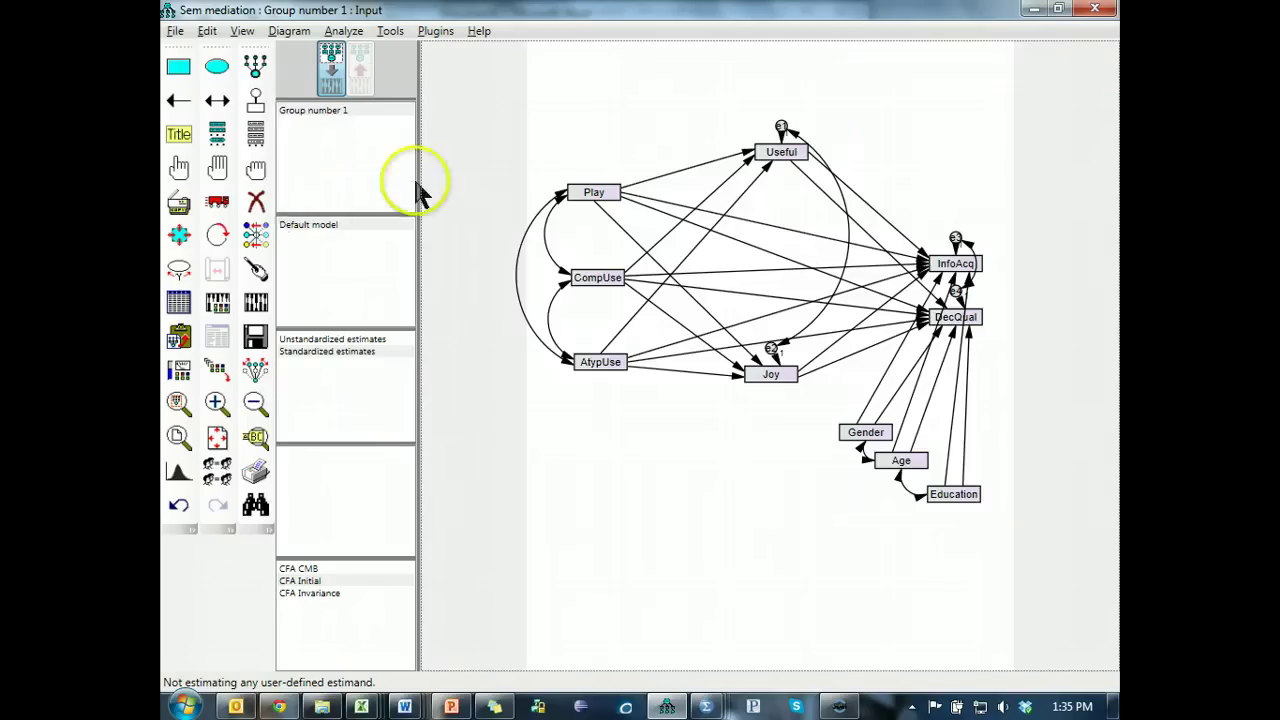
Save the diagram, erase Useful, Joy and their error terms, and estimate the direct-only model.
click(255, 337)
click(256, 201)
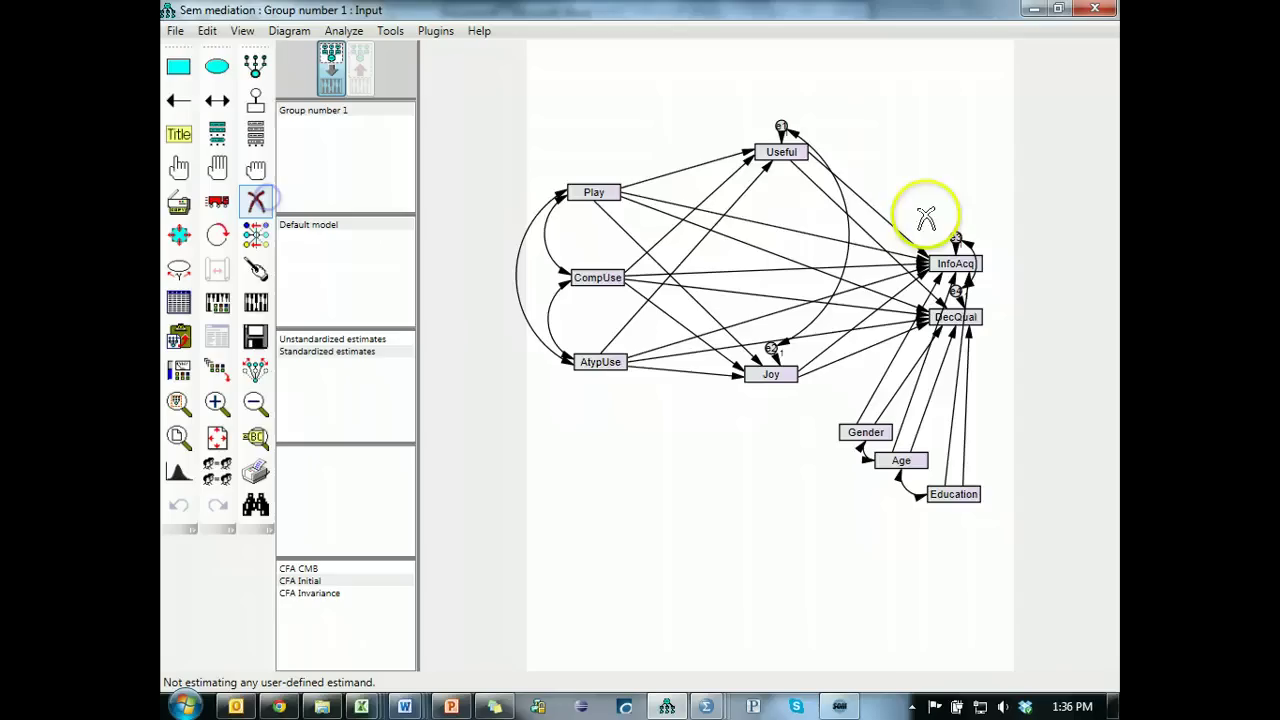
click(781, 153)
click(762, 372)
click(768, 350)
click(780, 125)
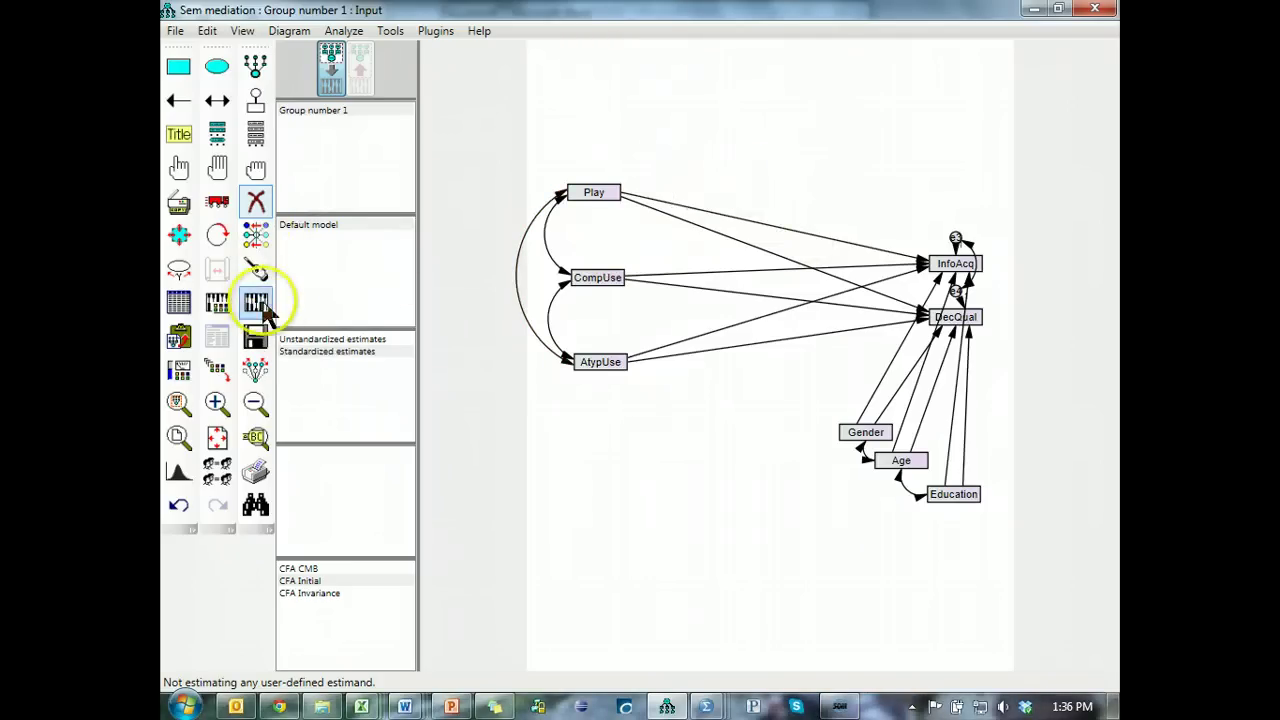
click(262, 306)
click(656, 249)
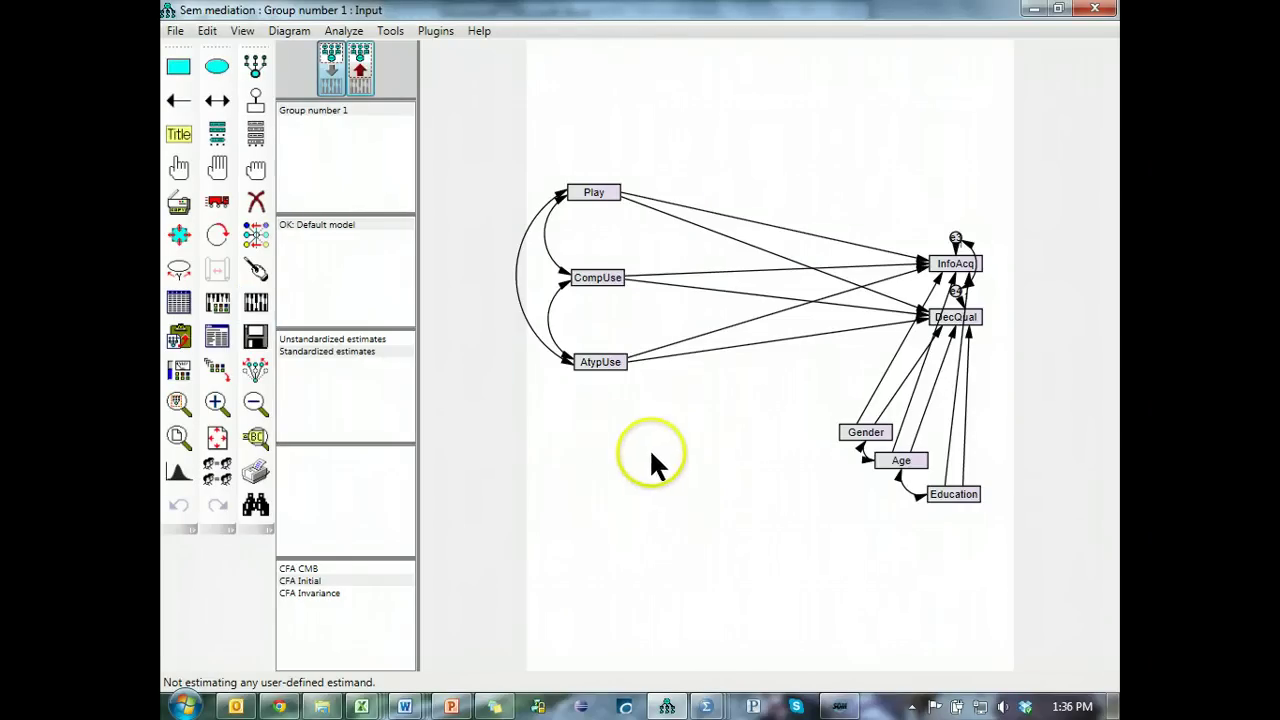
Review the direct-only model's Regression Weights in the Estimates section of the text output.
click(216, 340)
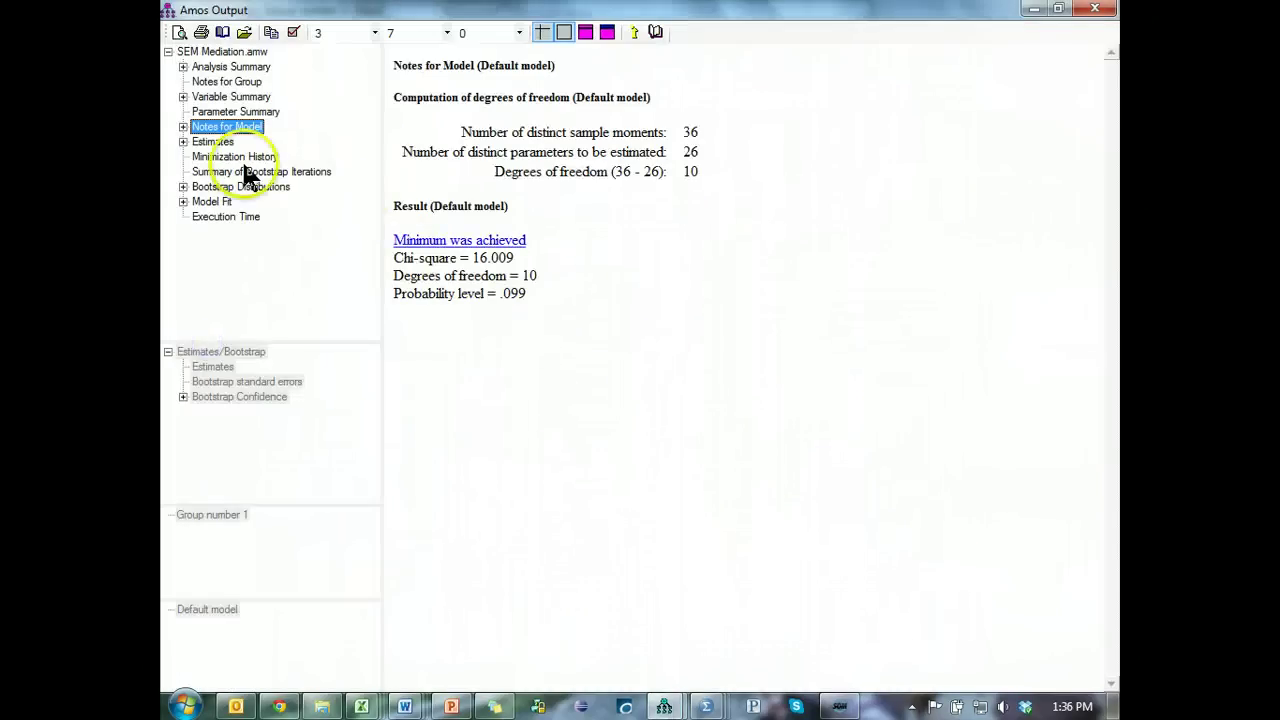
click(205, 142)
scroll(826, 553, down, 3)
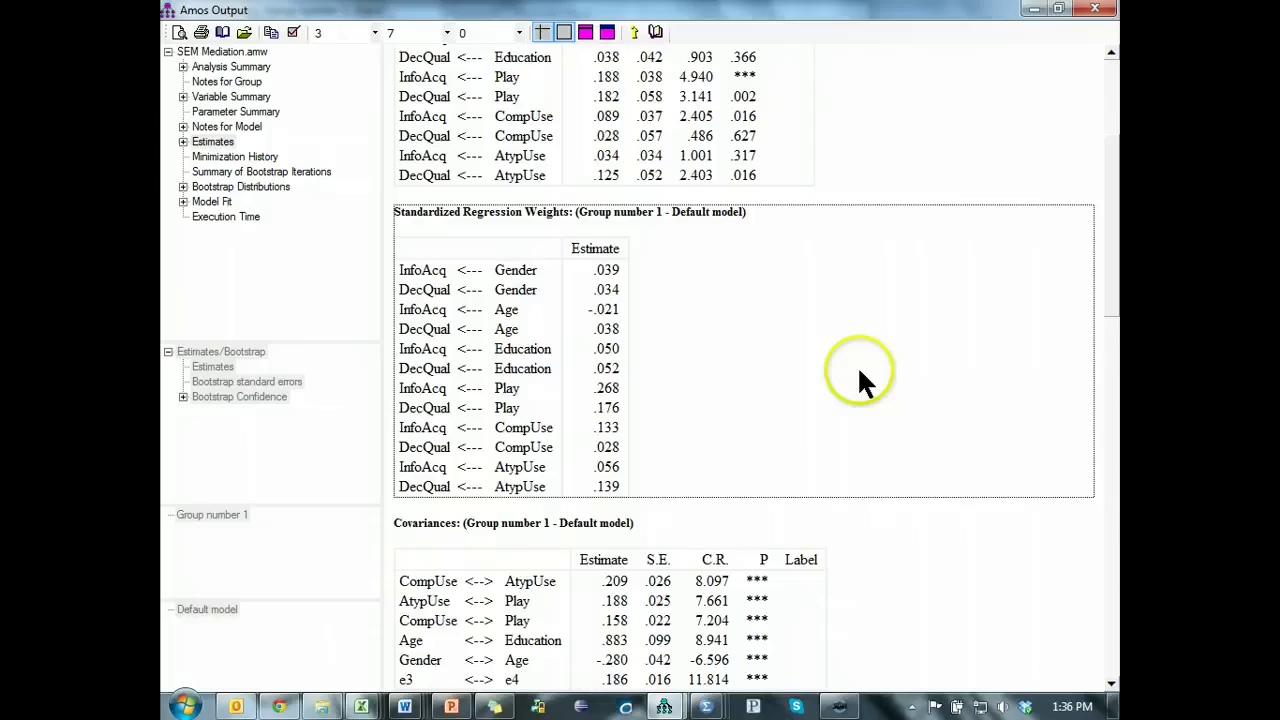
scroll(857, 365, up, 3)
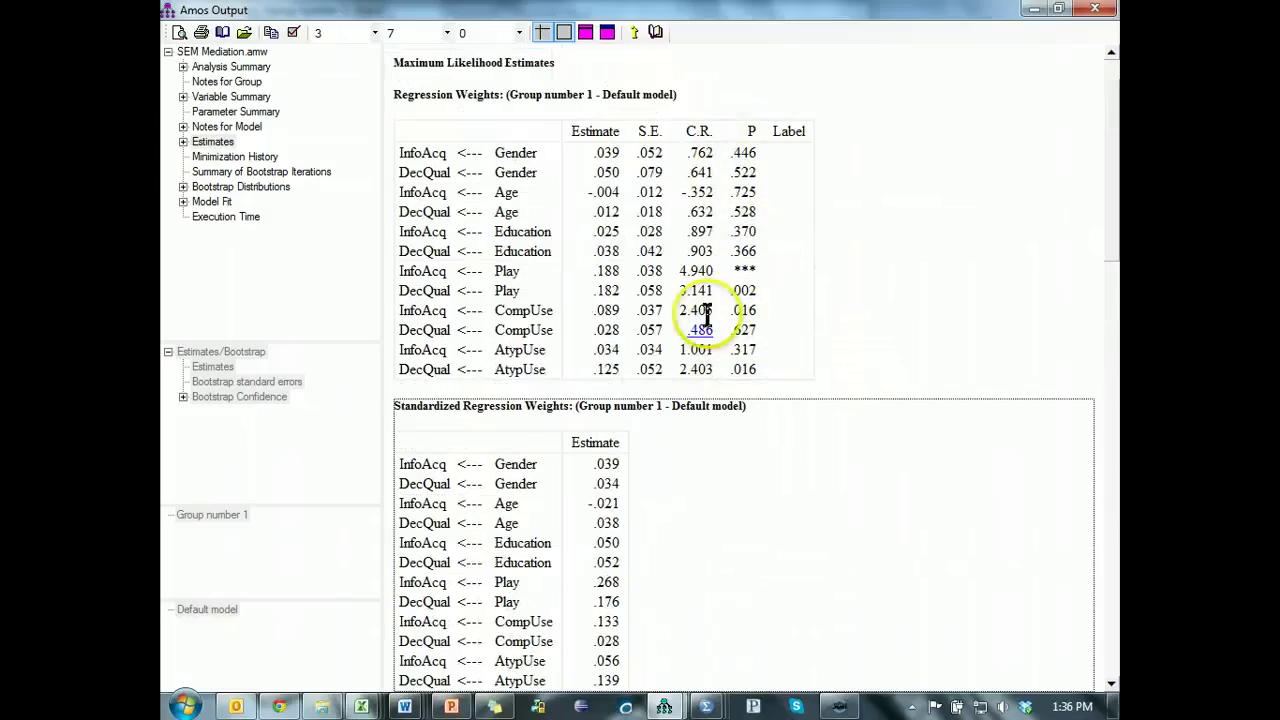
key(alt+Tab)
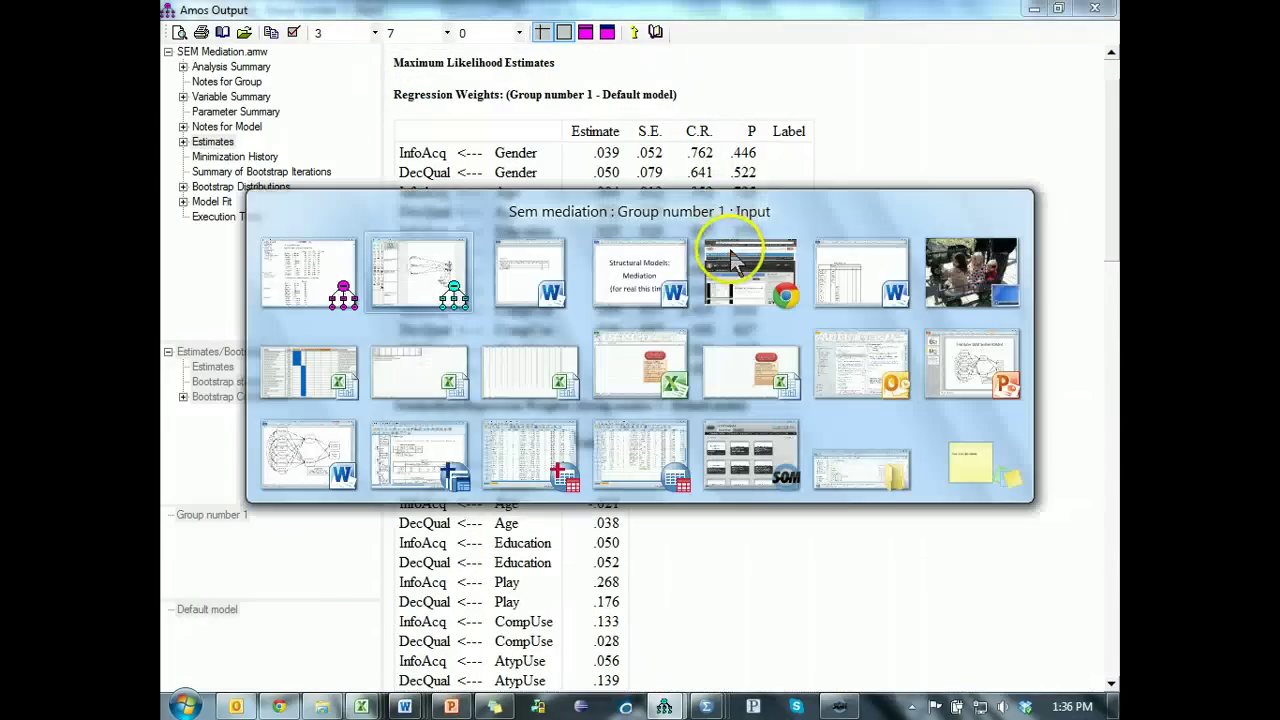
Restore the table values, then clear the three Direct With Mediator cells.
click(529, 285)
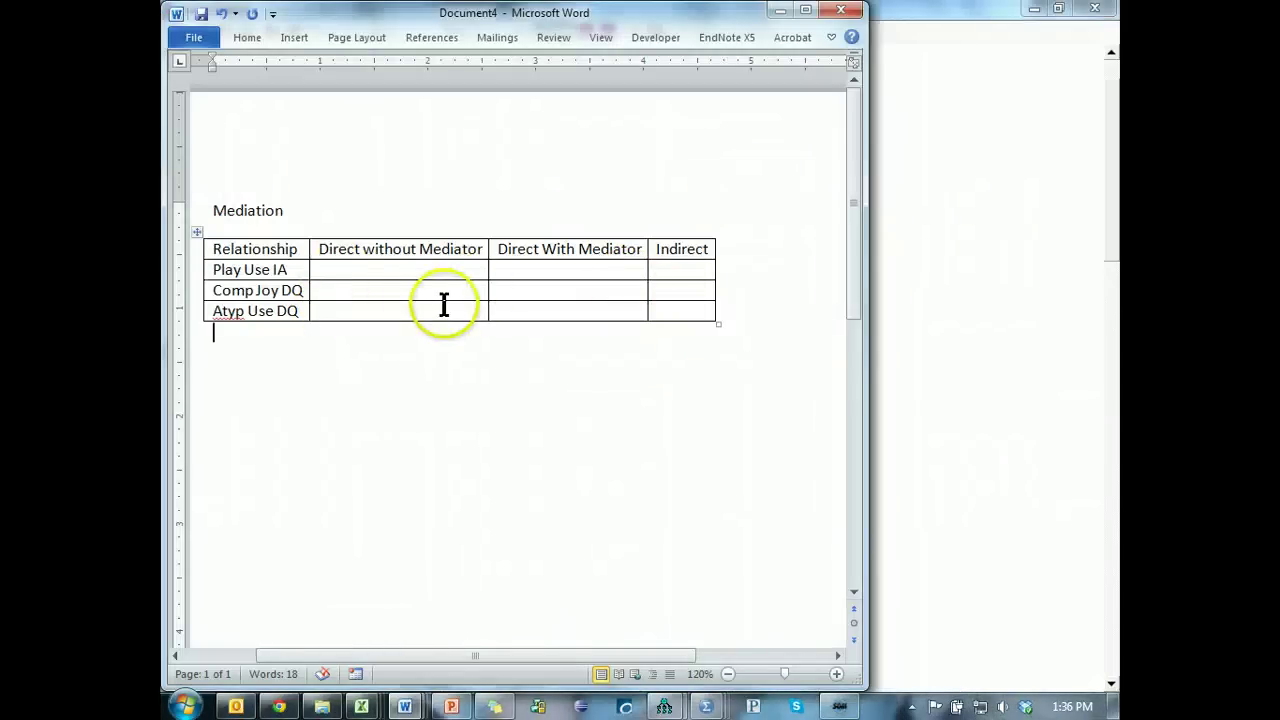
text(.268 (0.001)	.138 (.003)	Sig (partial mediation) .028 (NS)	-.091 (.055)	Sig (indirect) .139 (.016)	.089 (.061)	Sig (full mediation))
click(508, 356)
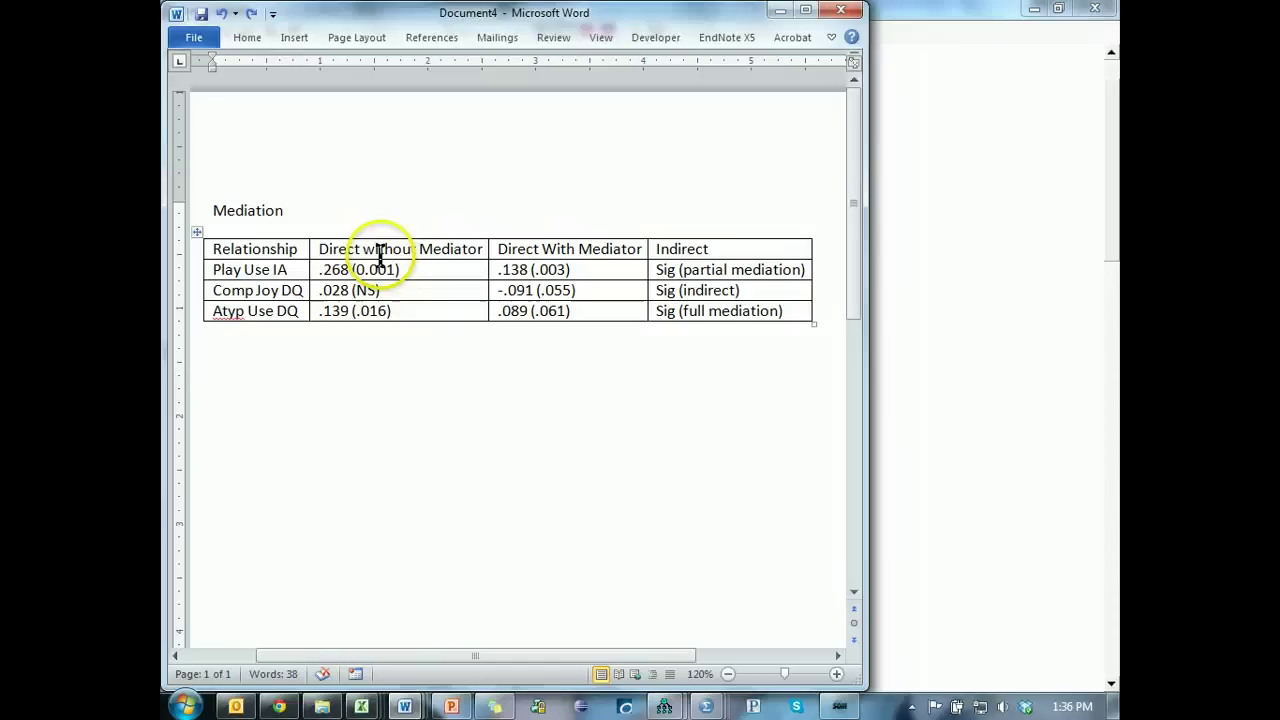
drag(512, 266, 554, 309)
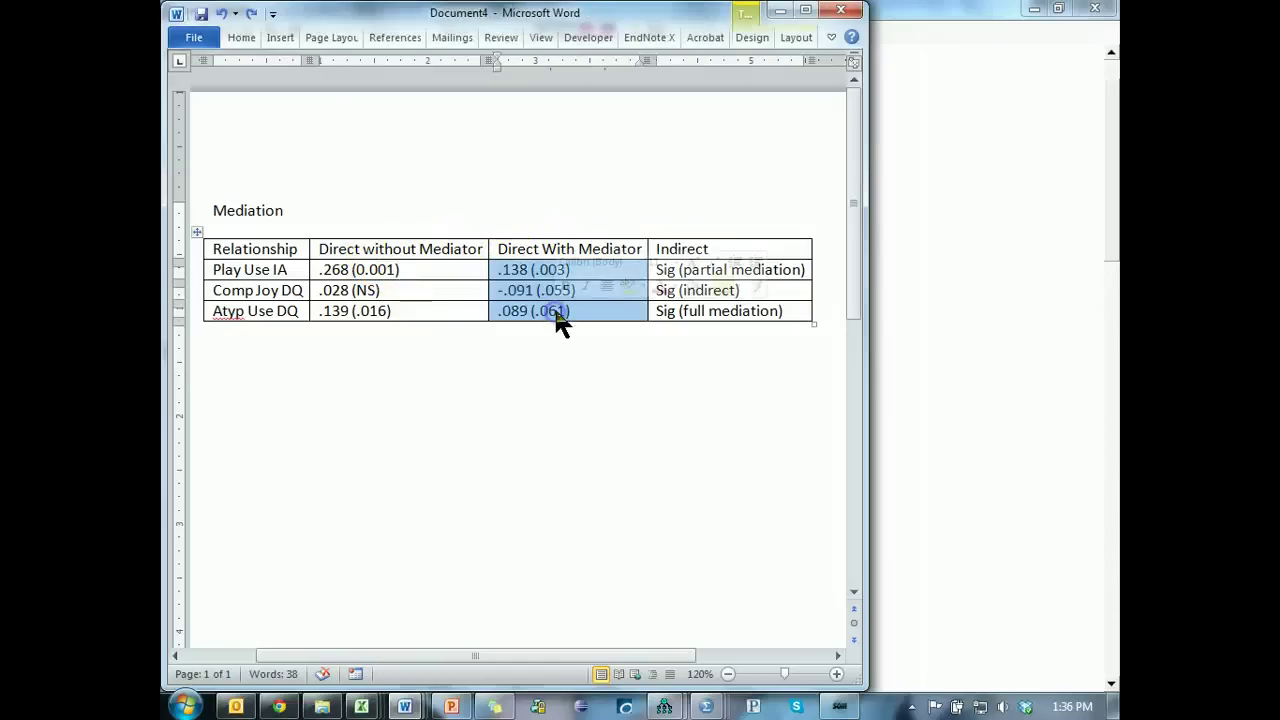
key(Delete)
drag(440, 275, 429, 304)
Check Play's standardized .268 estimate in Amos, then empty the three Indirect column cells.
key(alt+Tab)
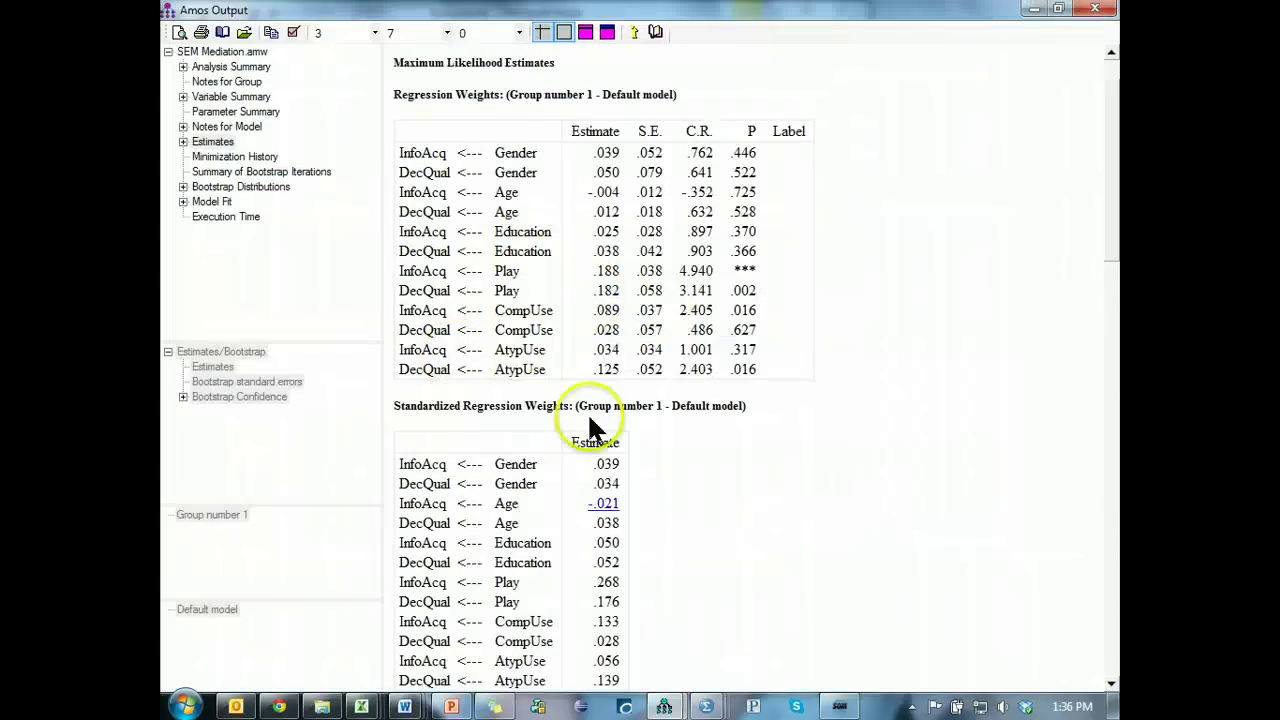
click(727, 522)
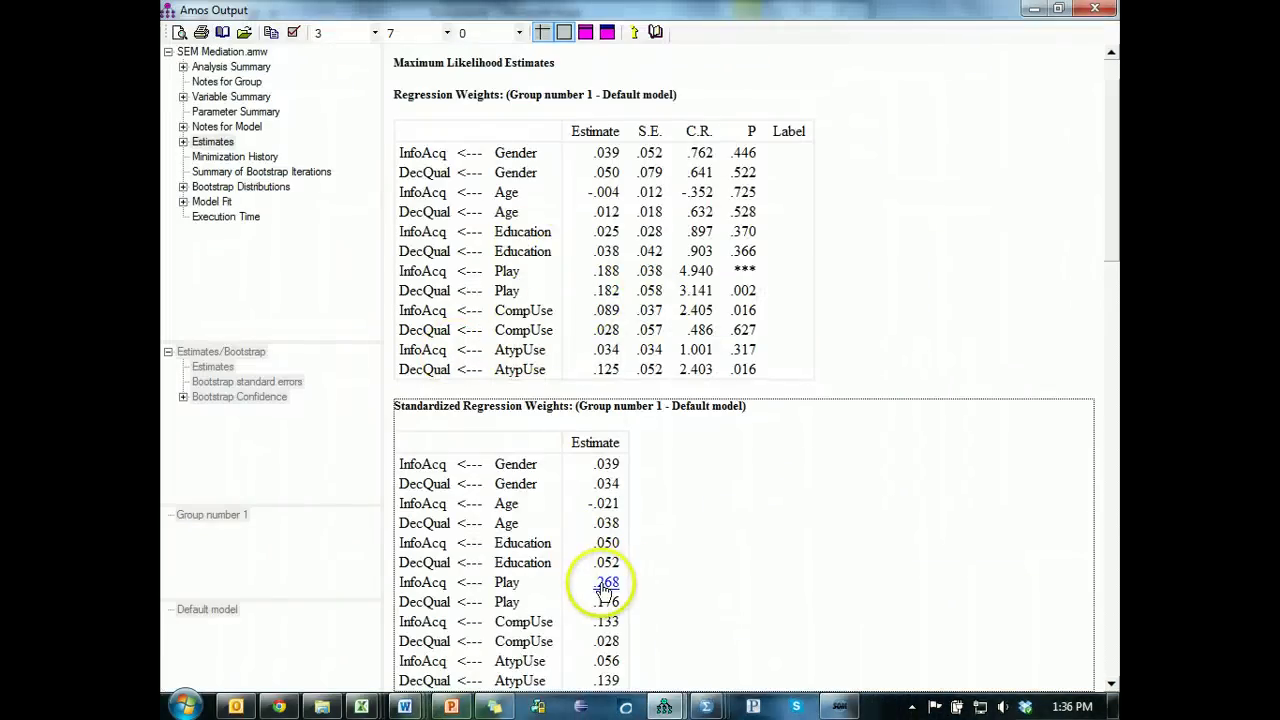
key(alt+Tab)
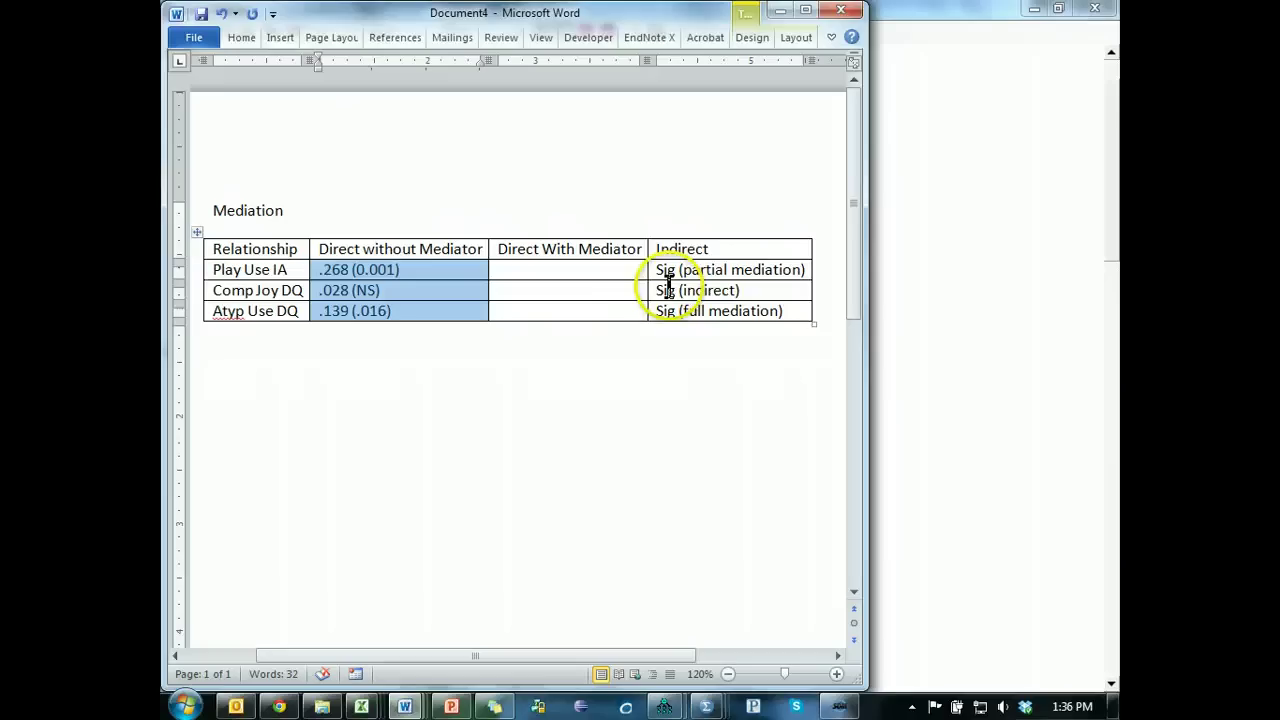
drag(665, 282, 714, 312)
key(Delete)
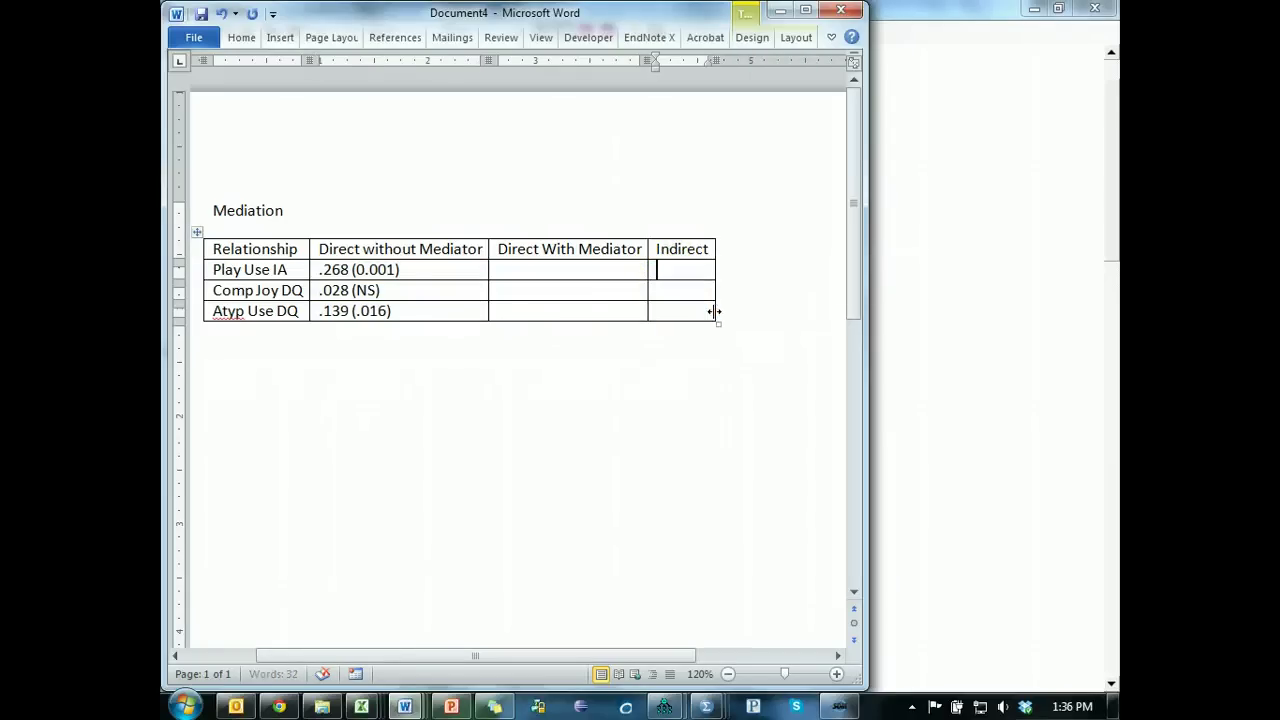
click(661, 369)
click(534, 270)
key(alt+Tab)
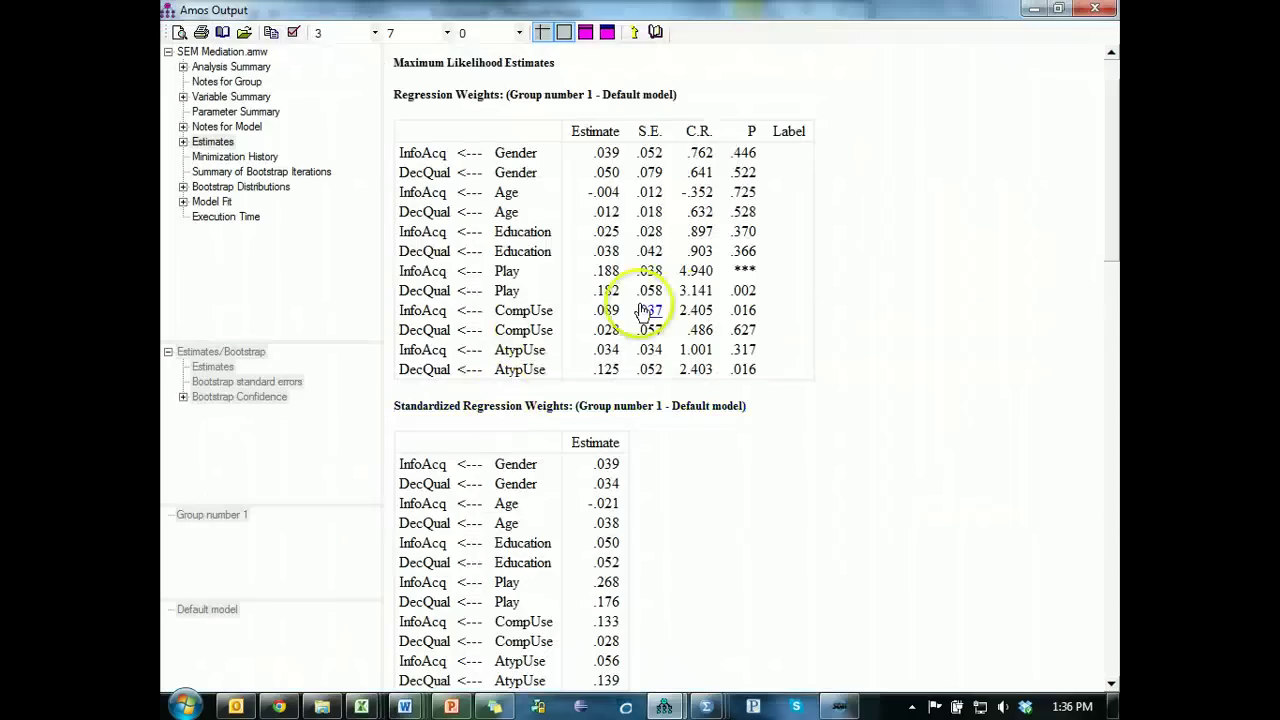
Reload the saved SEM Mediation.amw with Useful and Joy, discarding the unsaved changes.
key(alt+Tab)
key(alt+Tab)
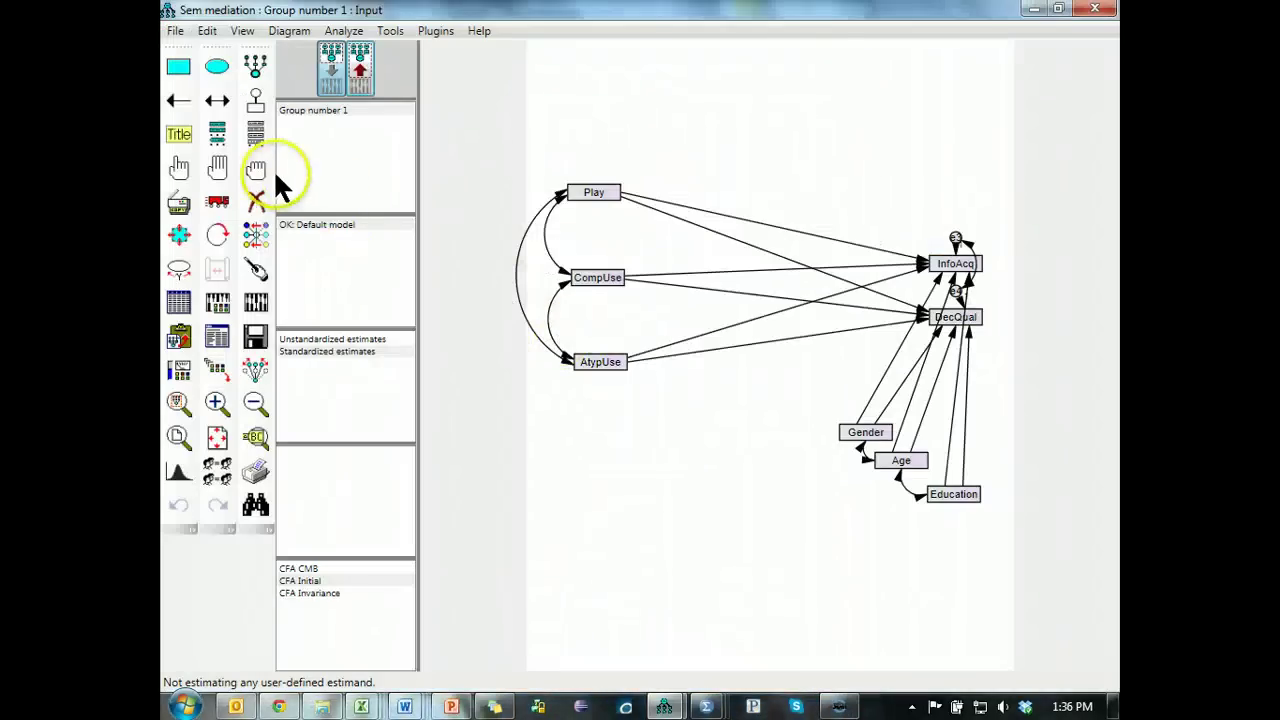
click(175, 30)
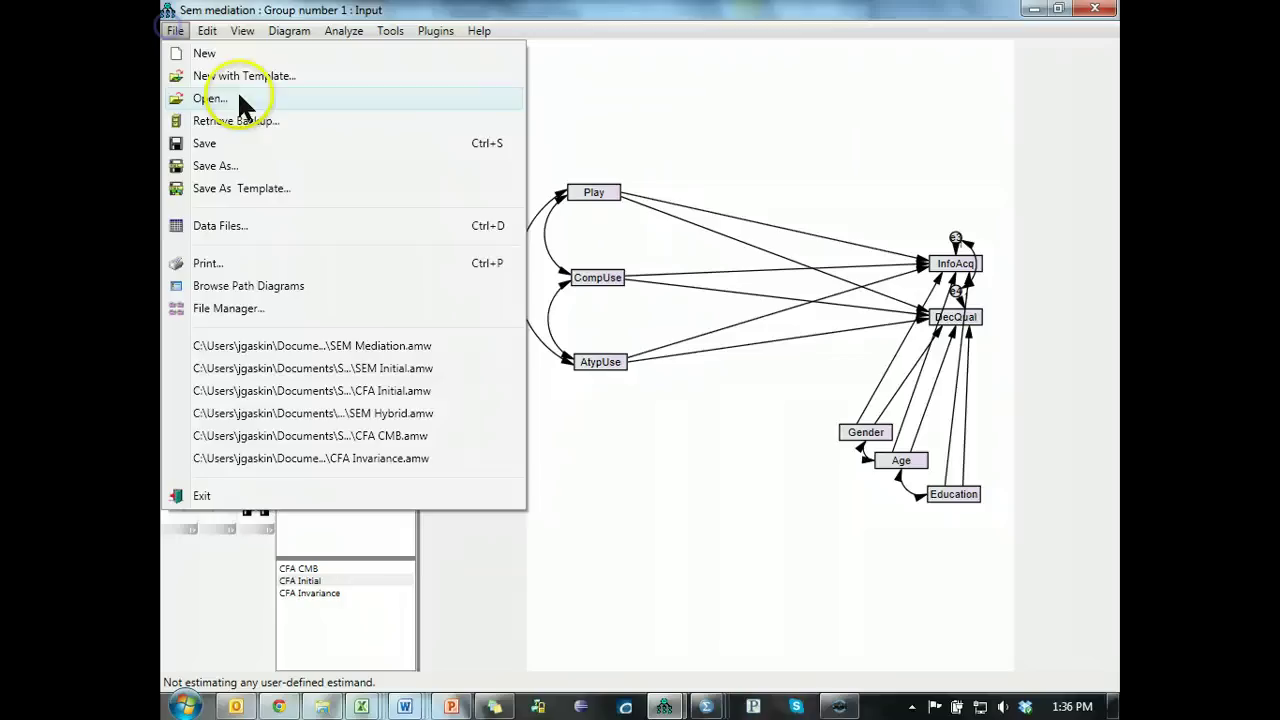
click(440, 350)
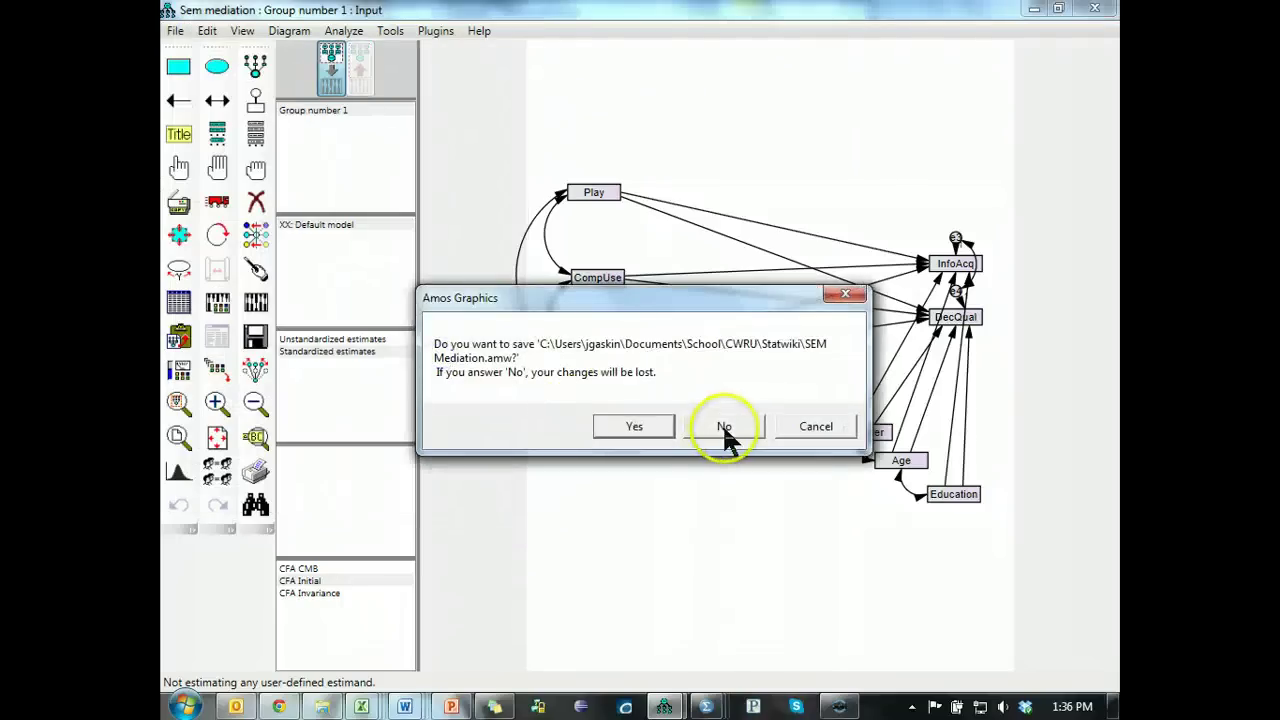
click(723, 428)
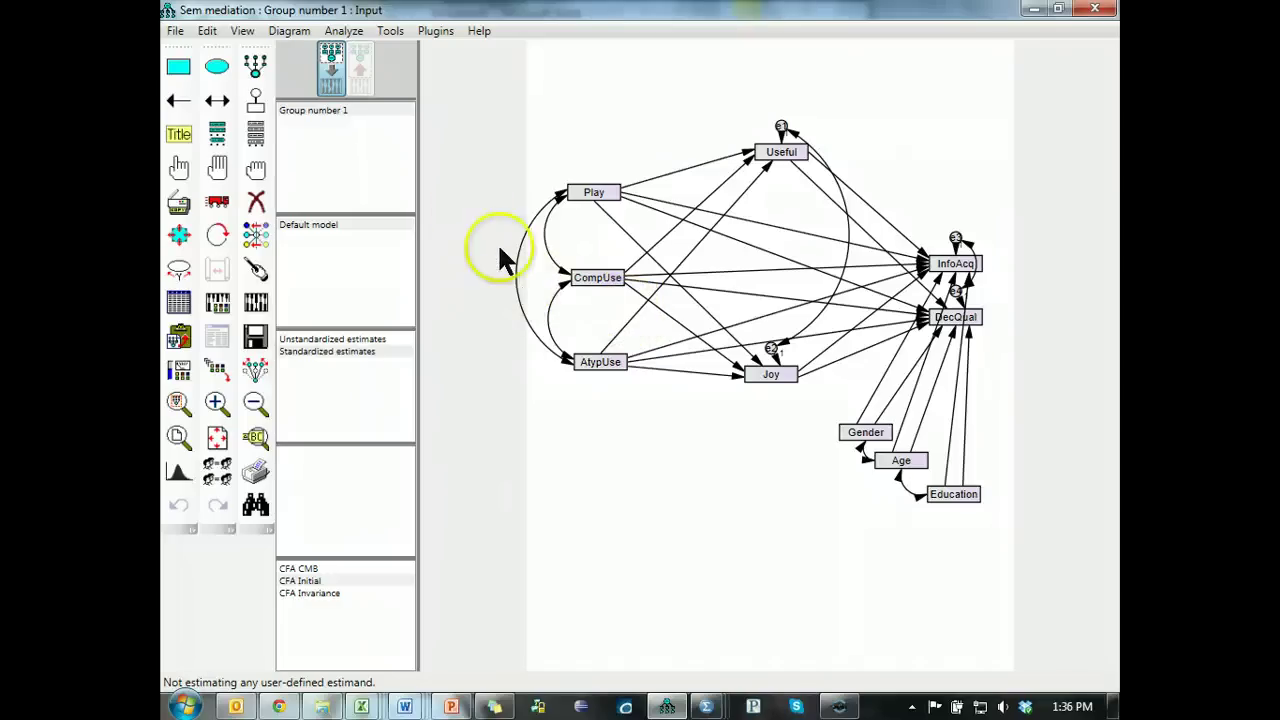
key(alt+Tab)
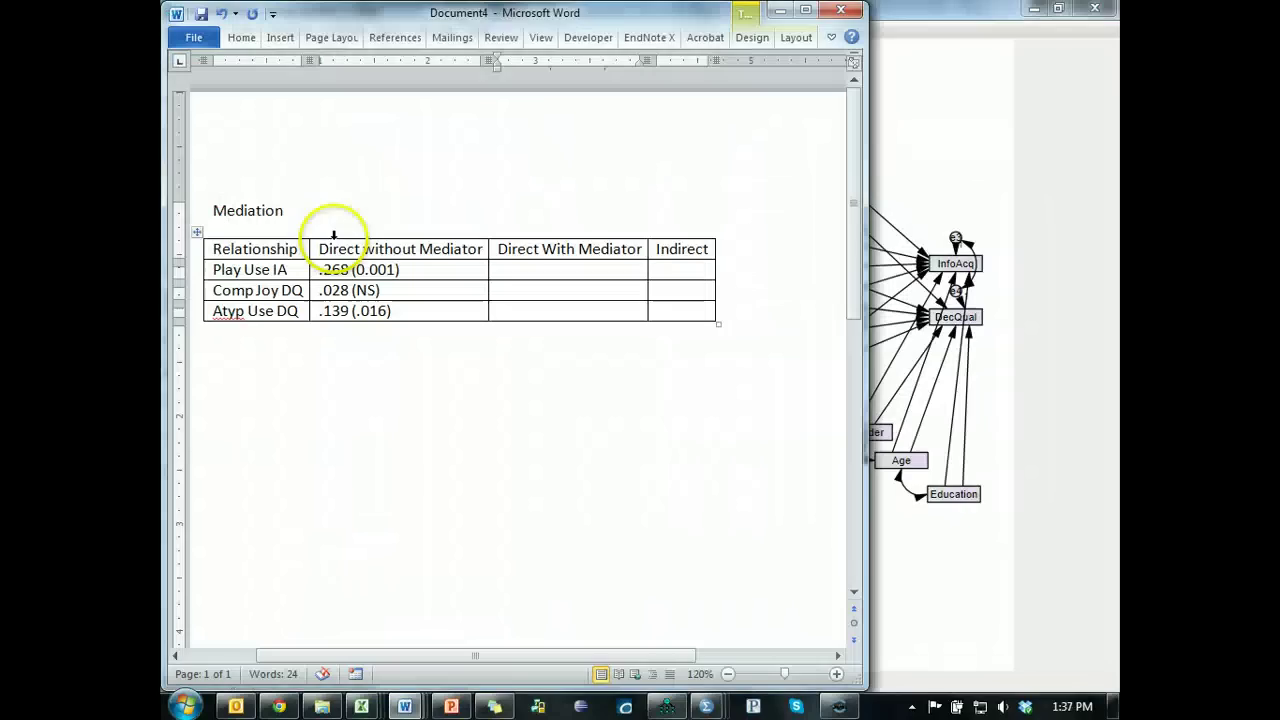
double_click(250, 270)
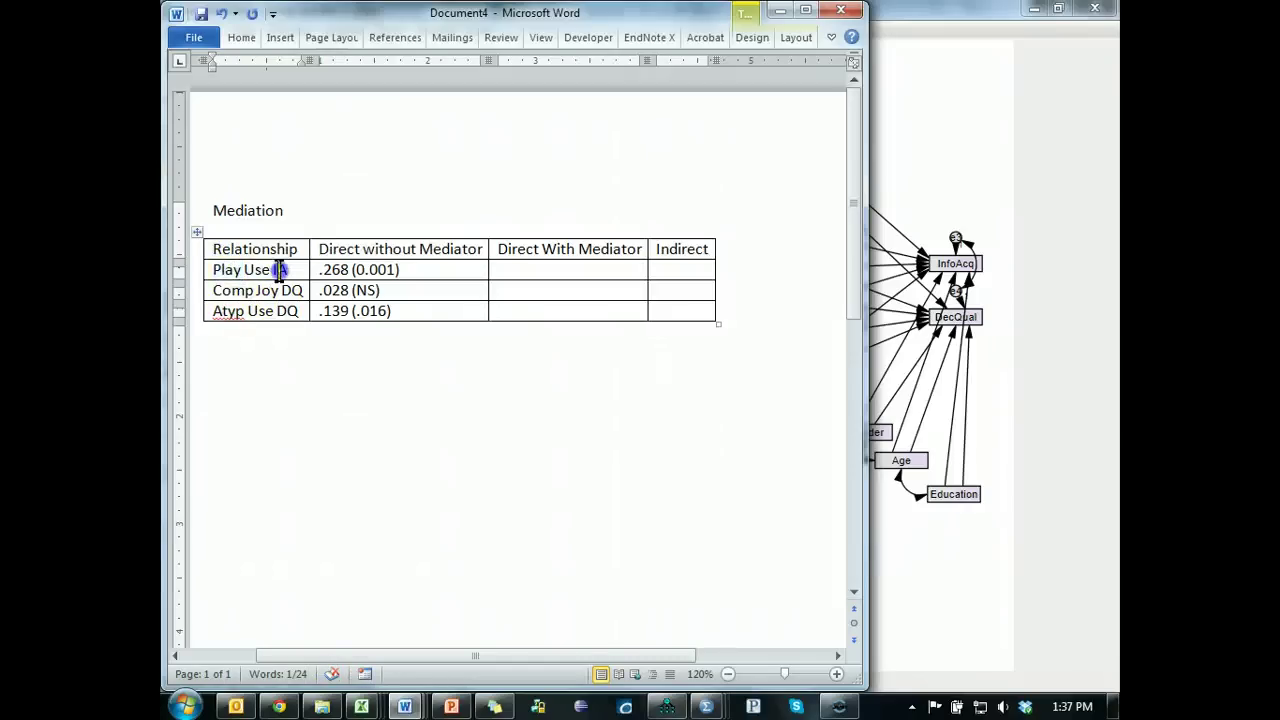
key(alt+Tab)
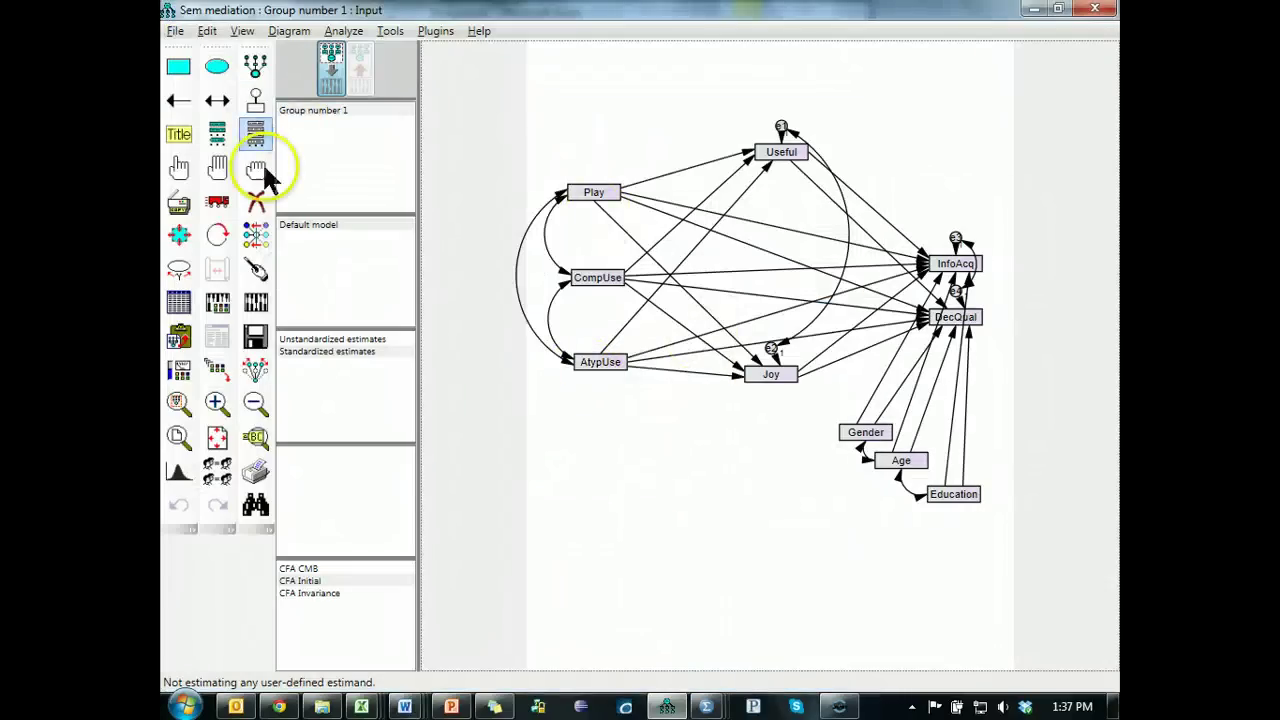
Calculate estimates for the full mediation model, proceeding past the Amos warnings.
click(256, 201)
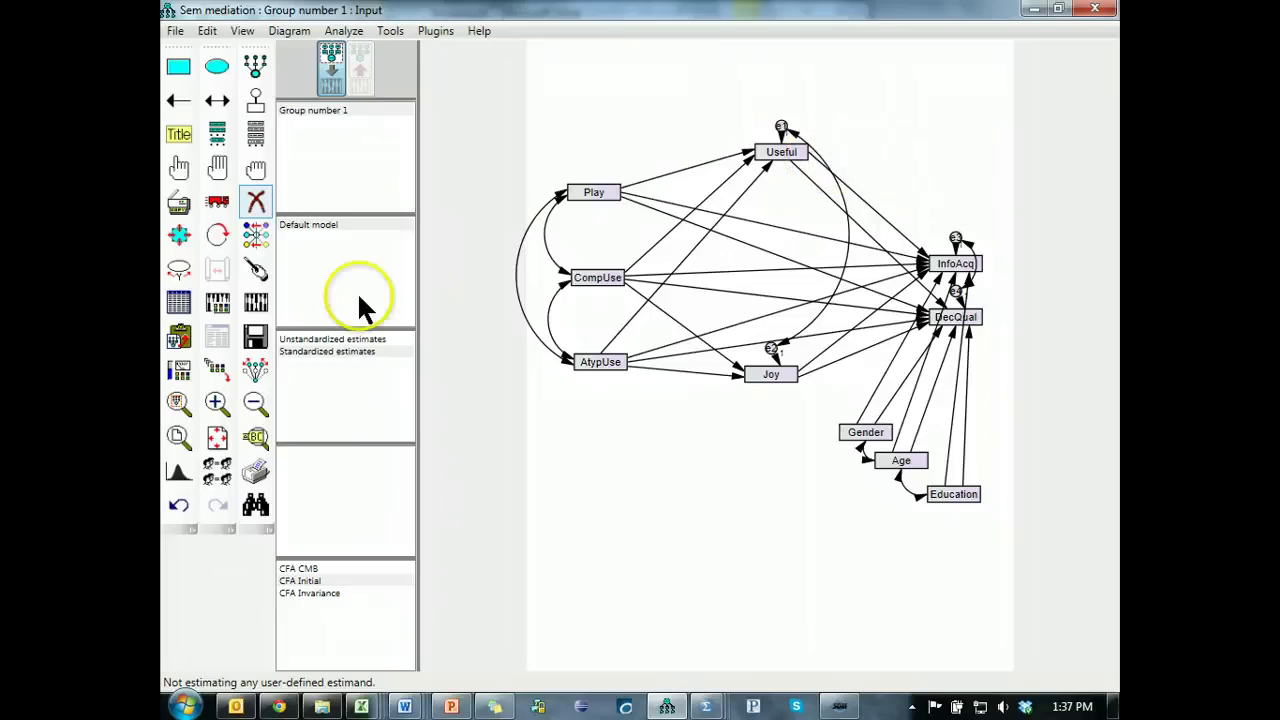
click(255, 302)
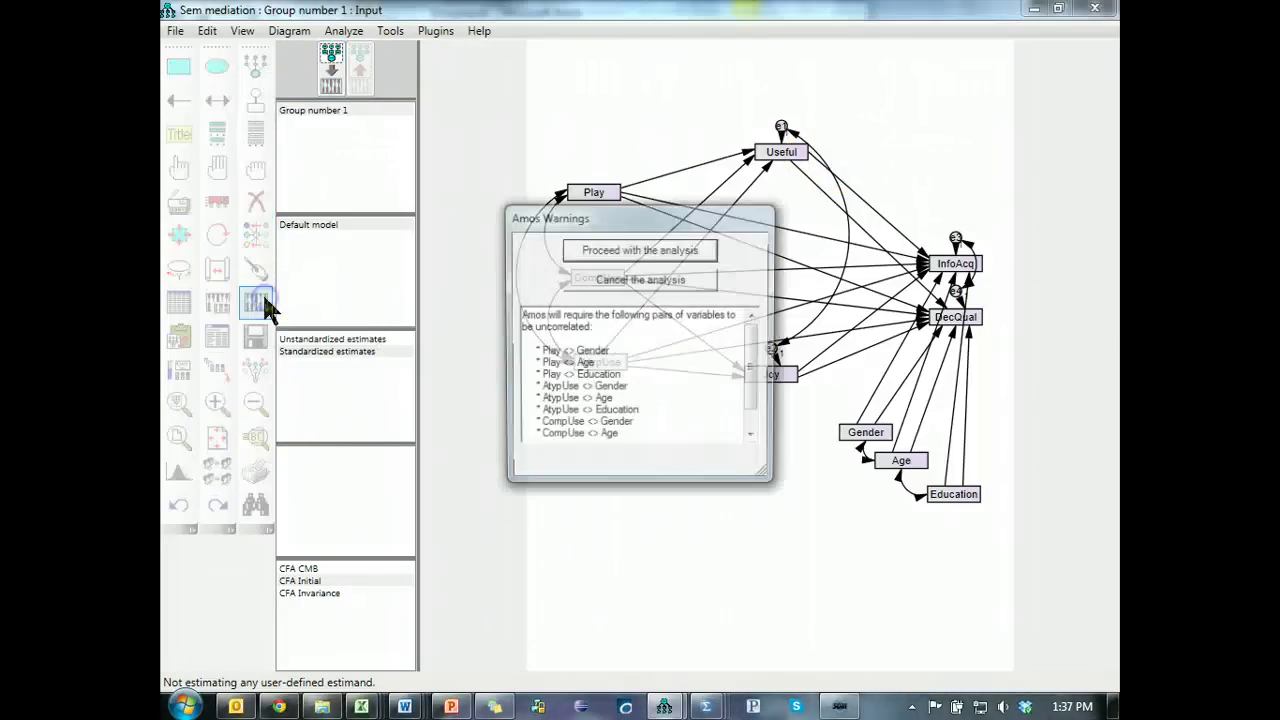
click(628, 254)
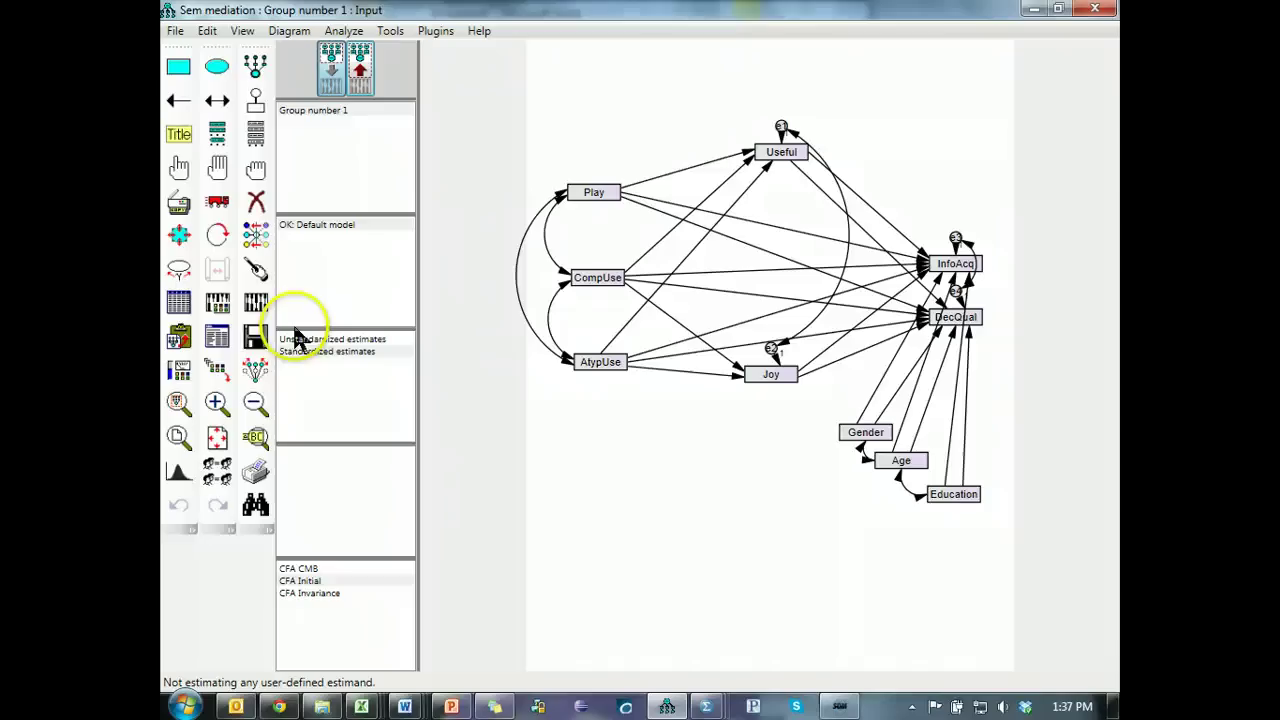
Show the mediated model's regression weights in the text output's Estimates section.
click(218, 336)
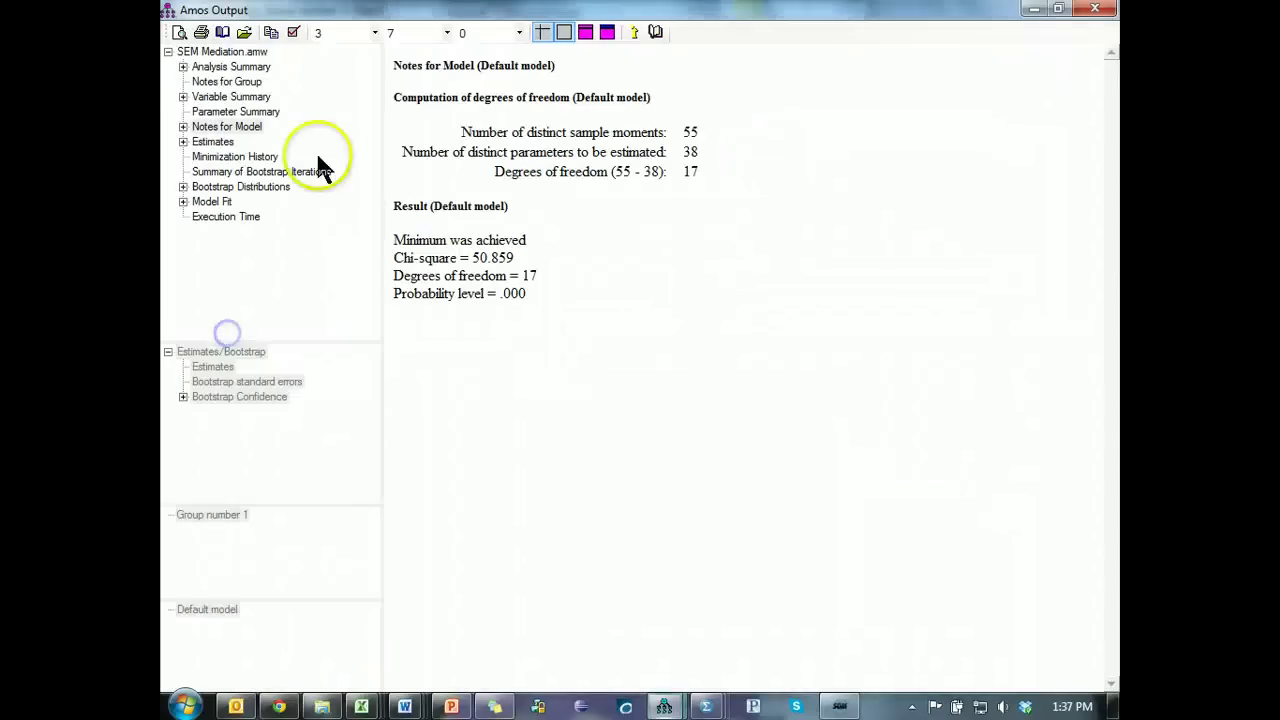
click(216, 143)
scroll(925, 330, down, 7)
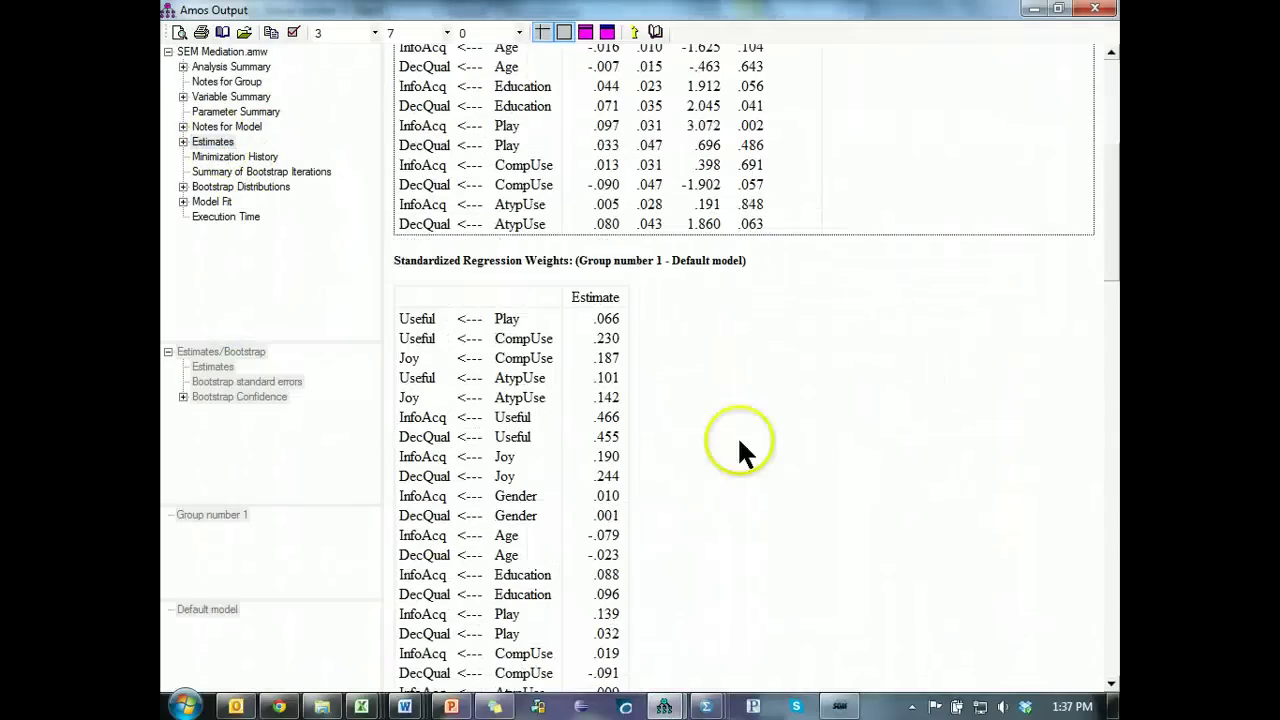
scroll(716, 432, down, 3)
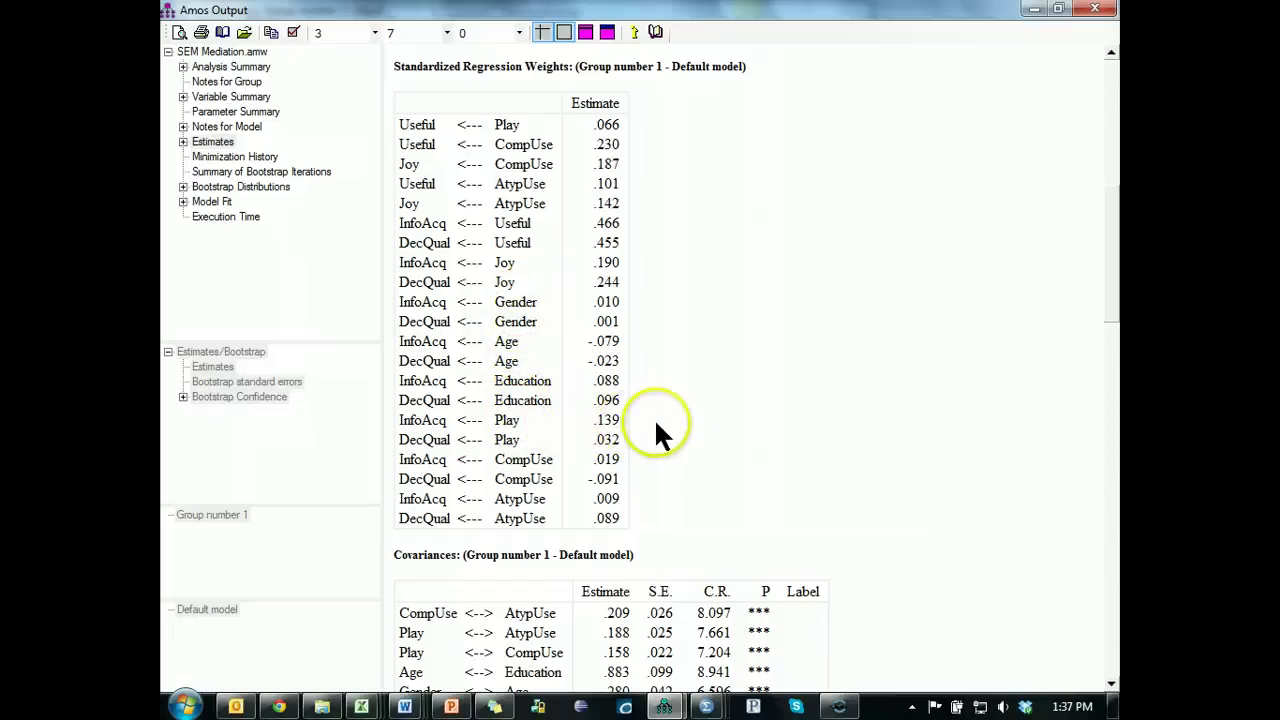
Enter Play→InfoAcq's .139 (.002) into Play Use IA's Direct With Mediator cell in Word.
key(alt+Tab)
click(666, 271)
click(563, 267)
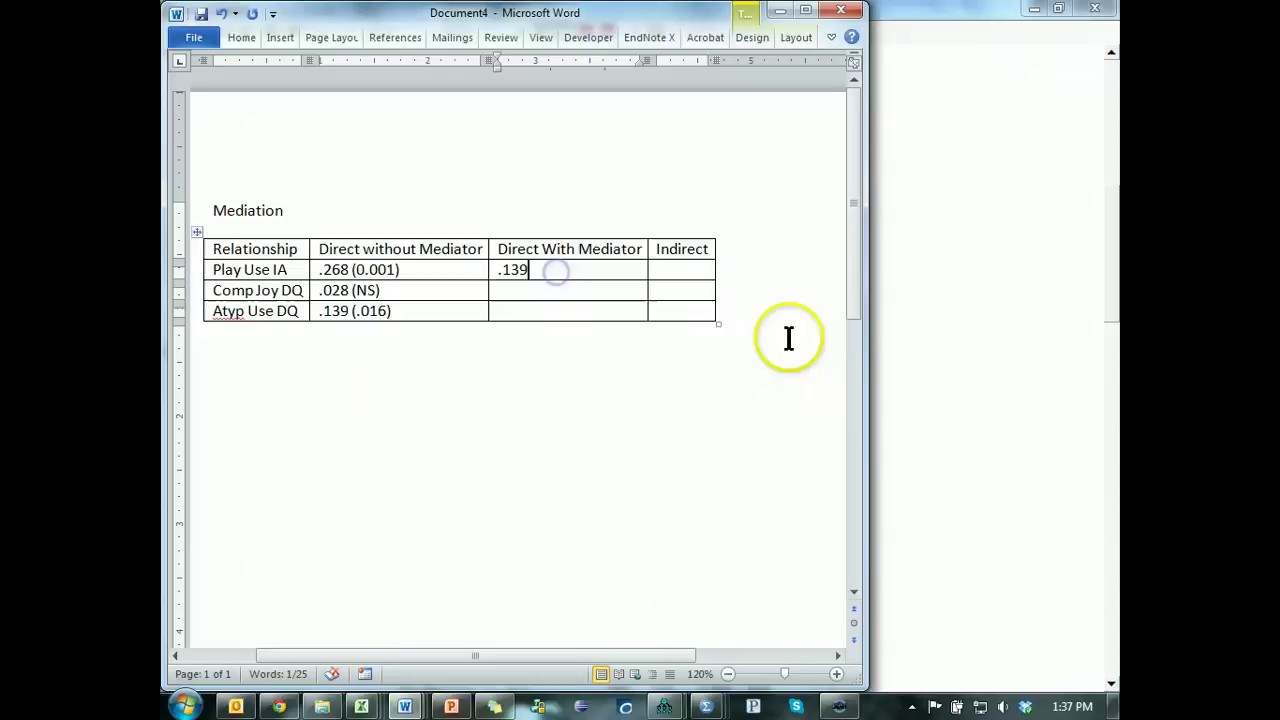
key(alt+Tab)
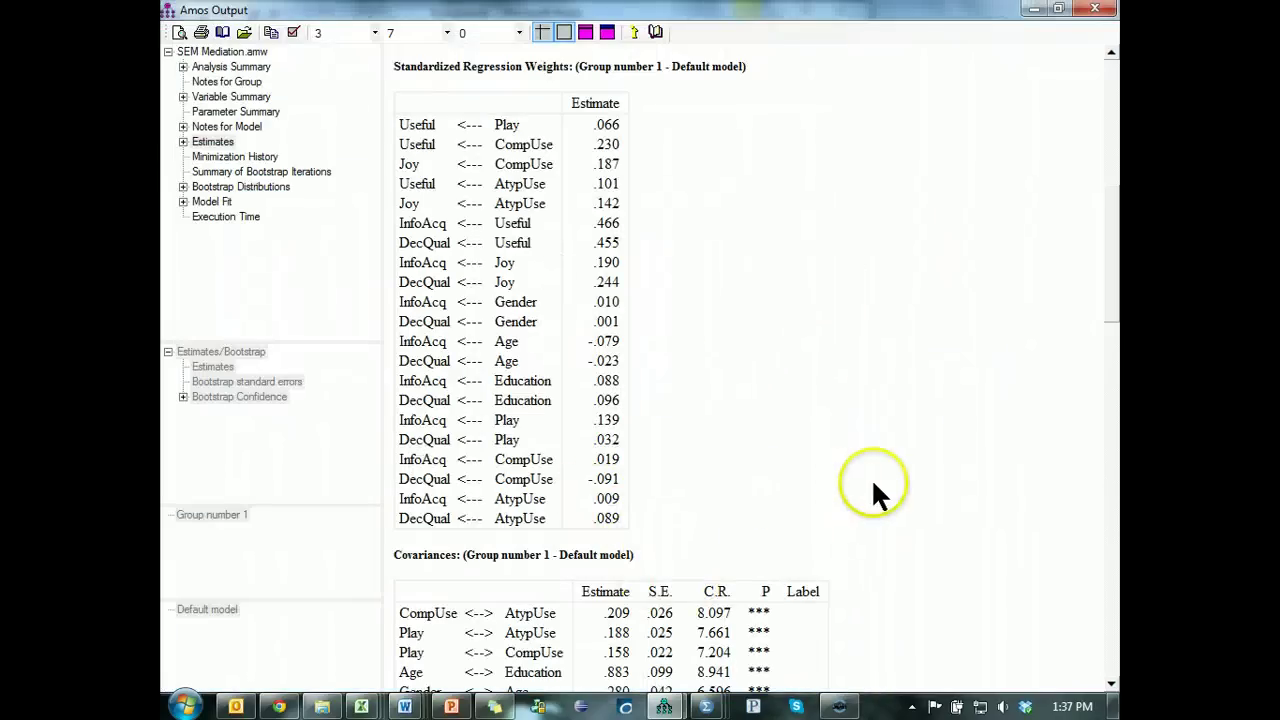
scroll(751, 330, up, 10)
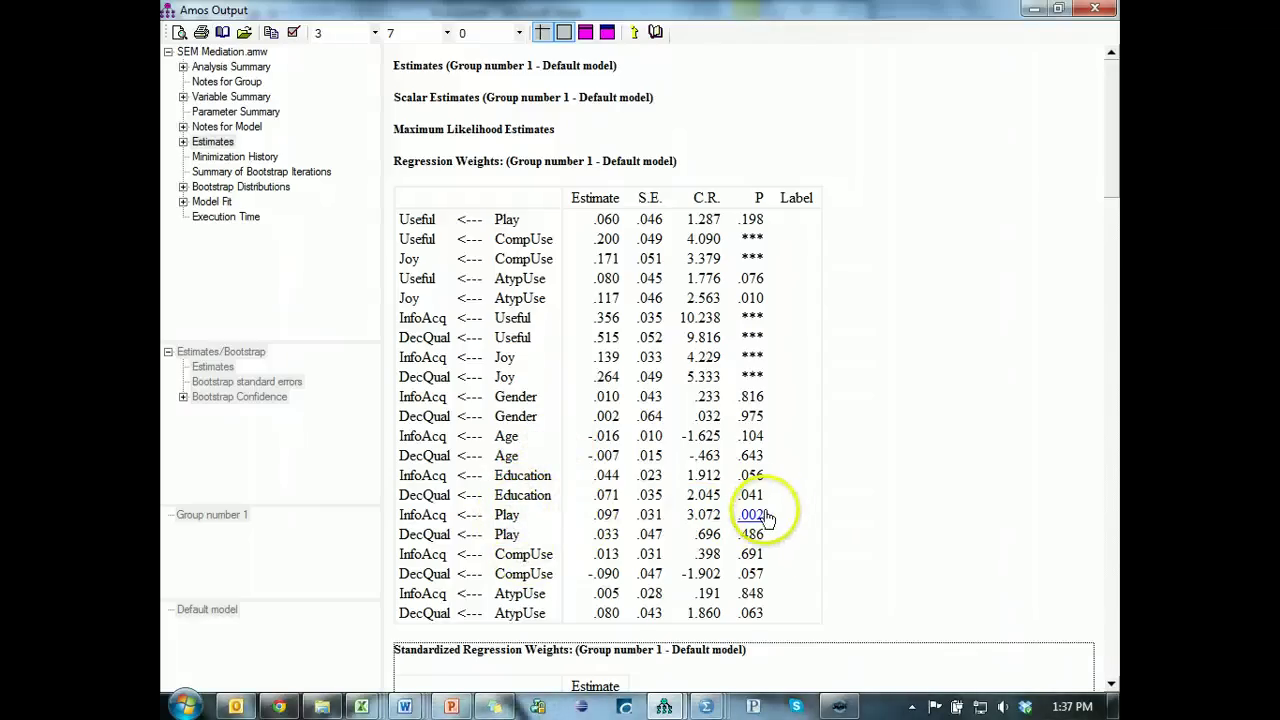
key(alt+Tab)
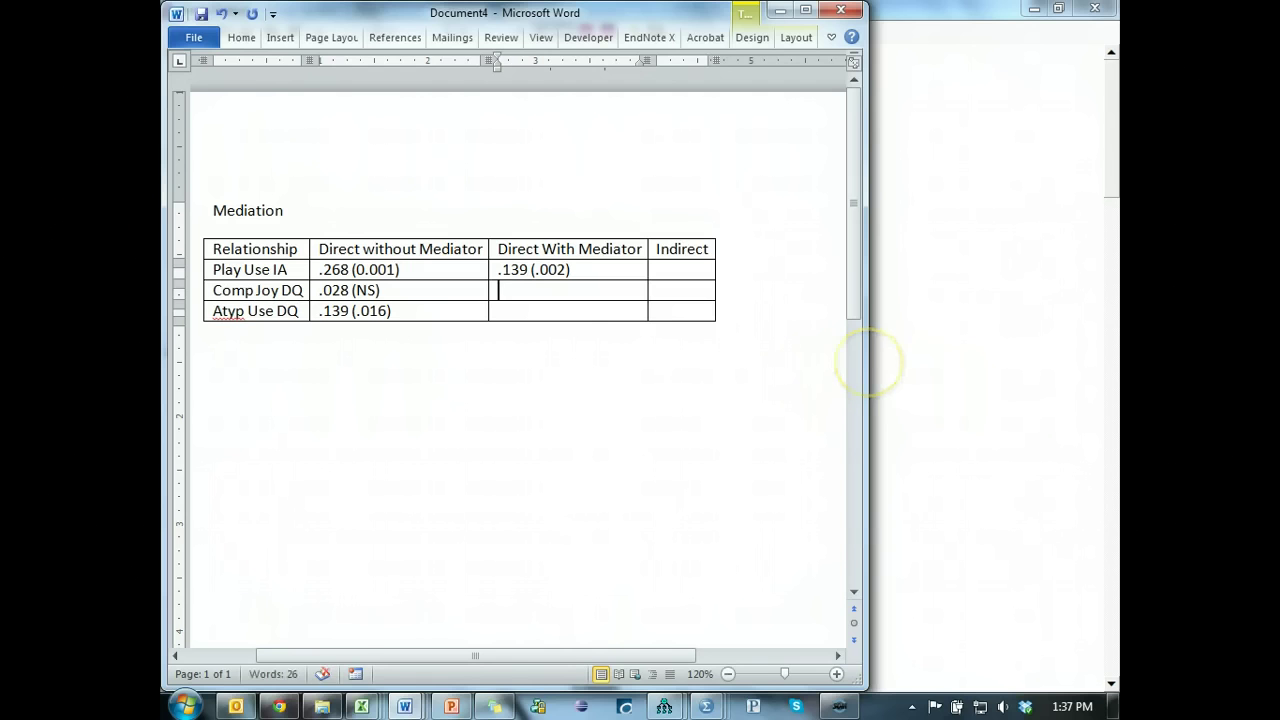
key(alt+Tab)
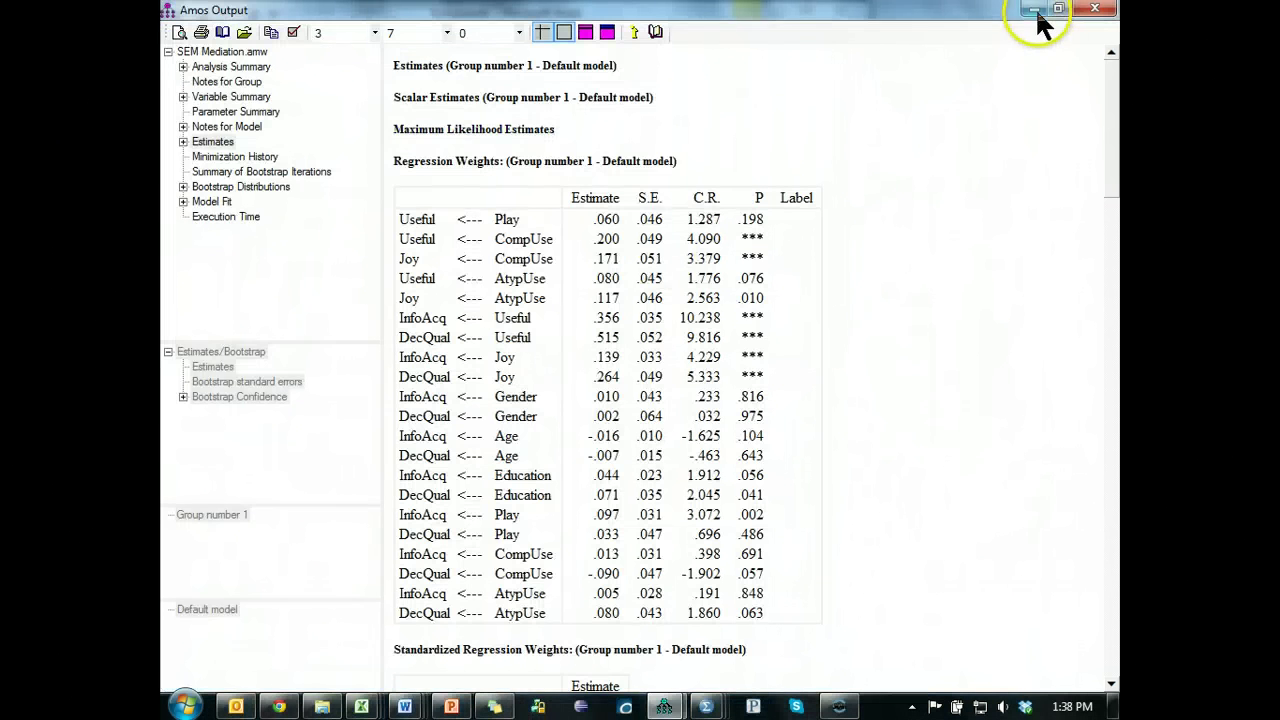
In the diagram, draw a path from Play to Joy and delete the CompUse→Useful path.
click(1034, 9)
click(917, 105)
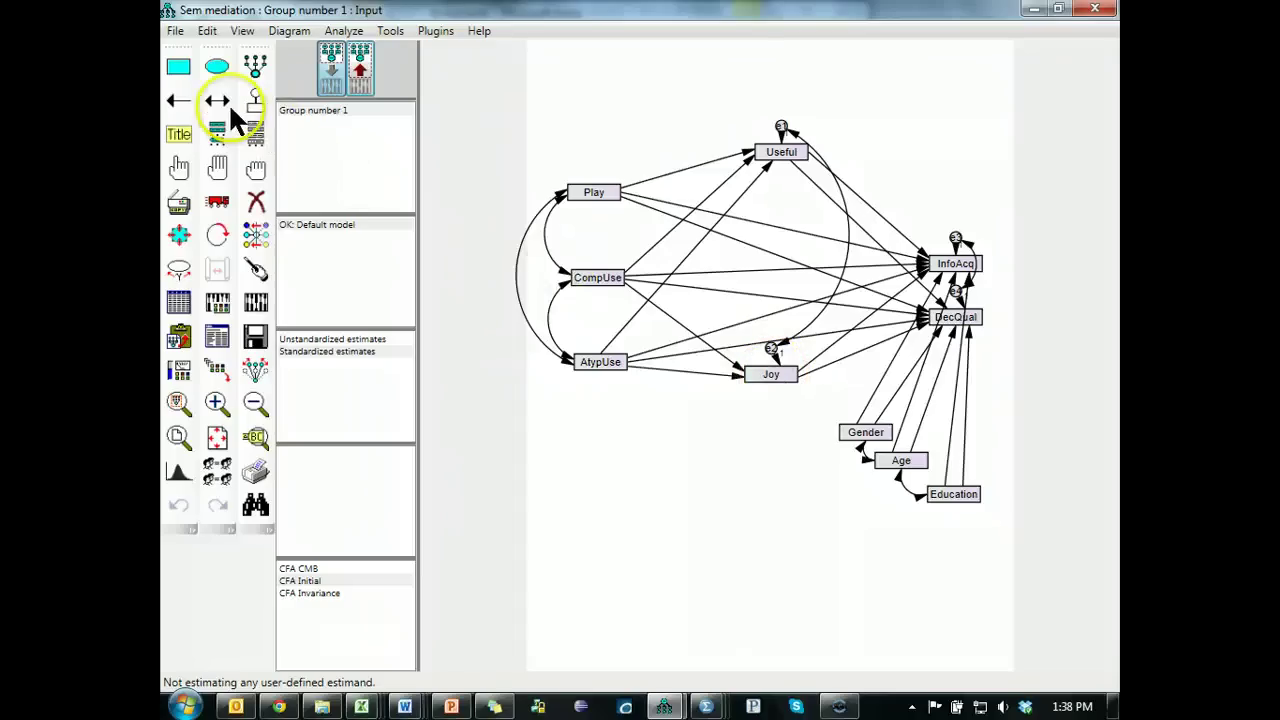
click(178, 100)
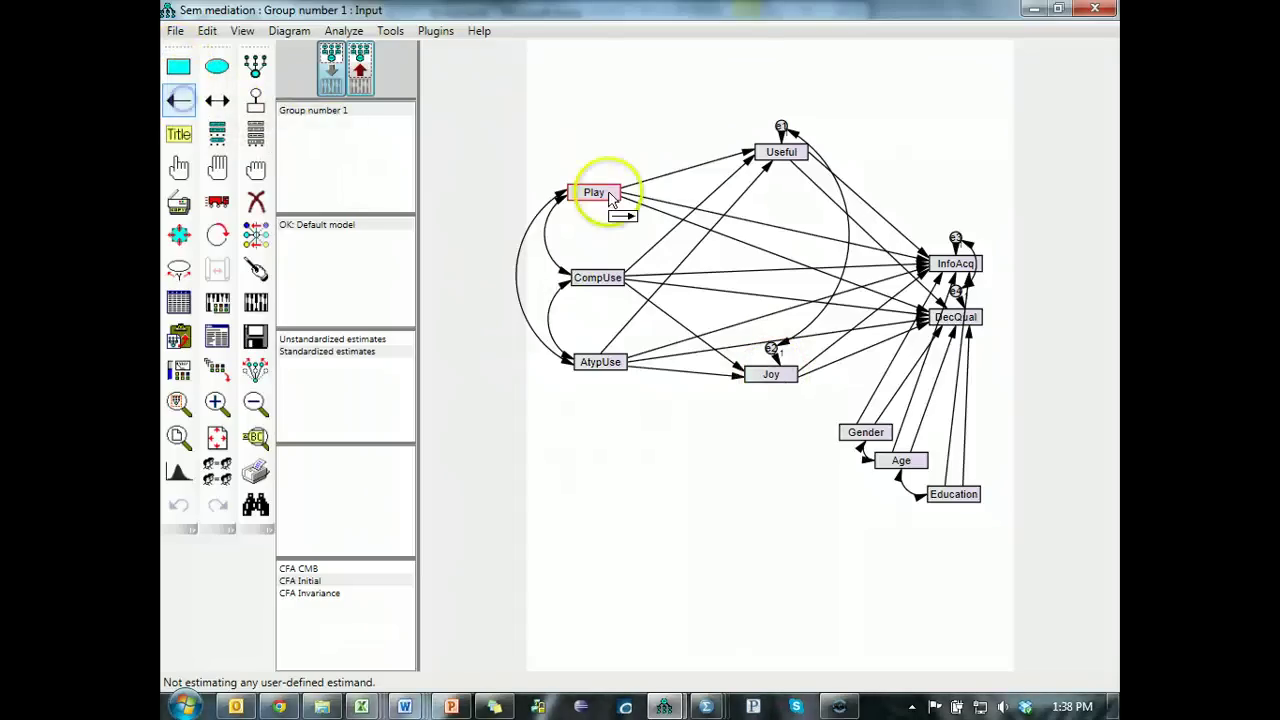
drag(596, 192, 769, 378)
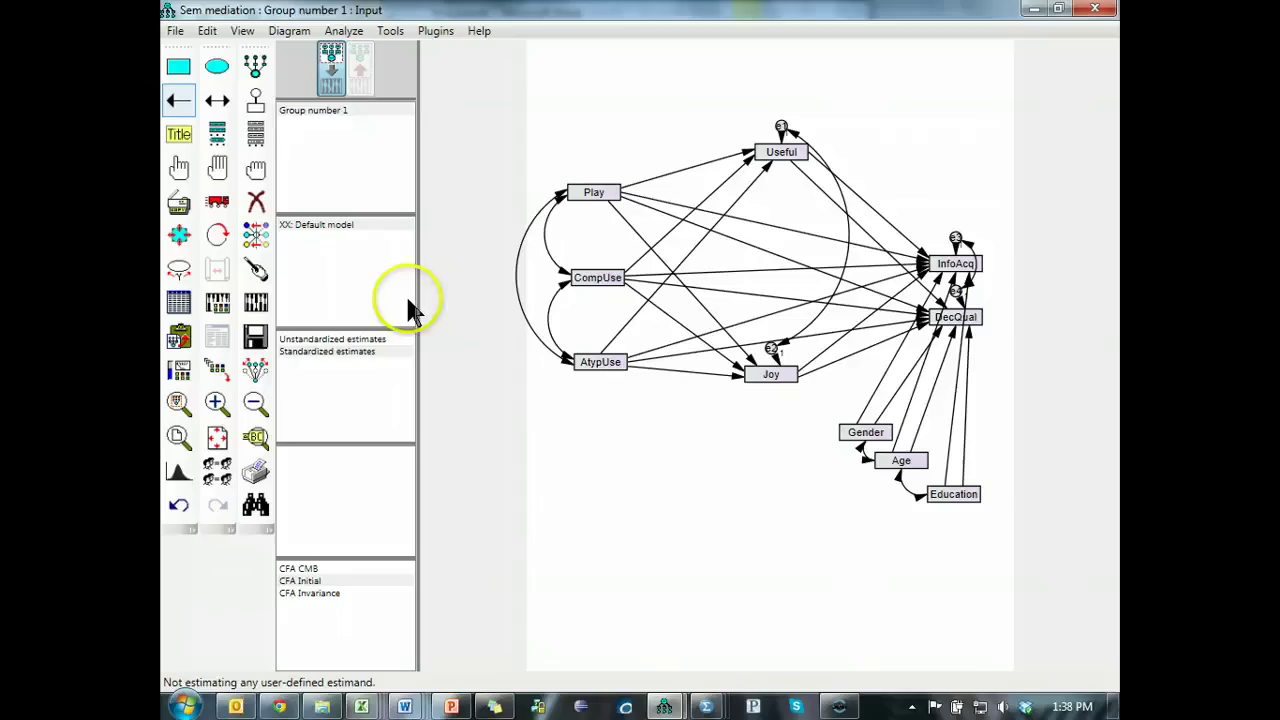
click(256, 201)
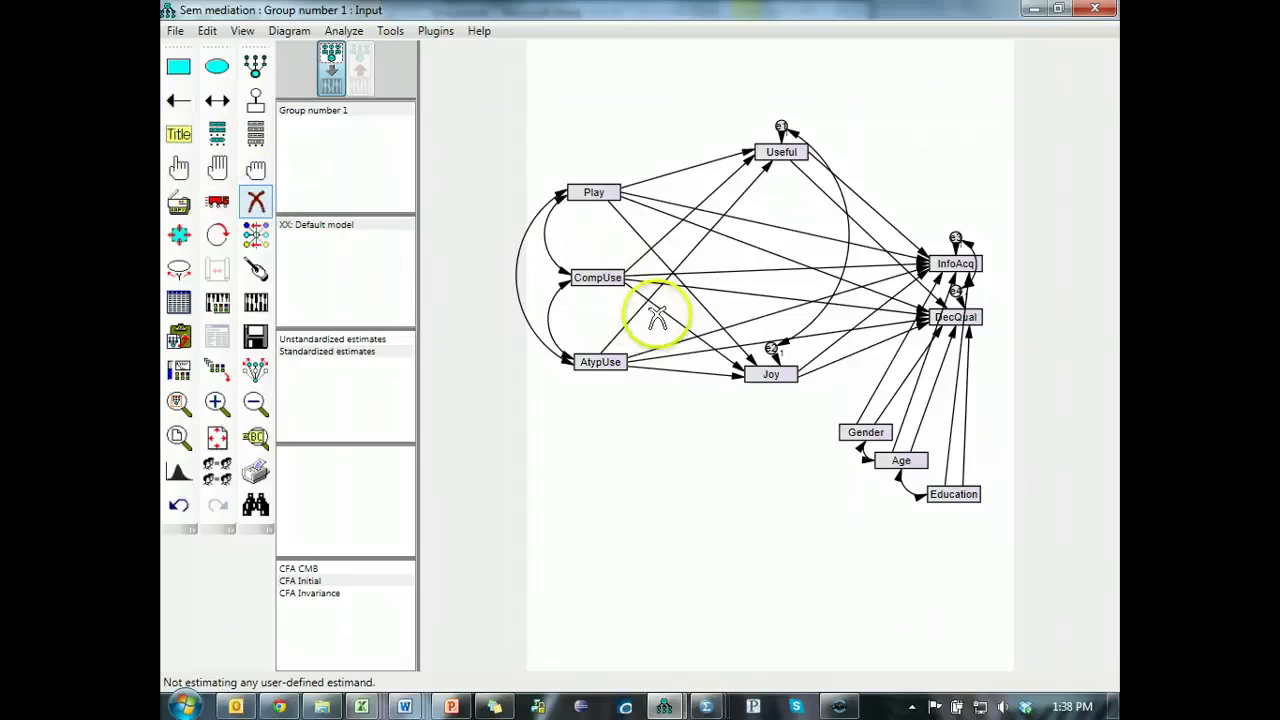
click(640, 262)
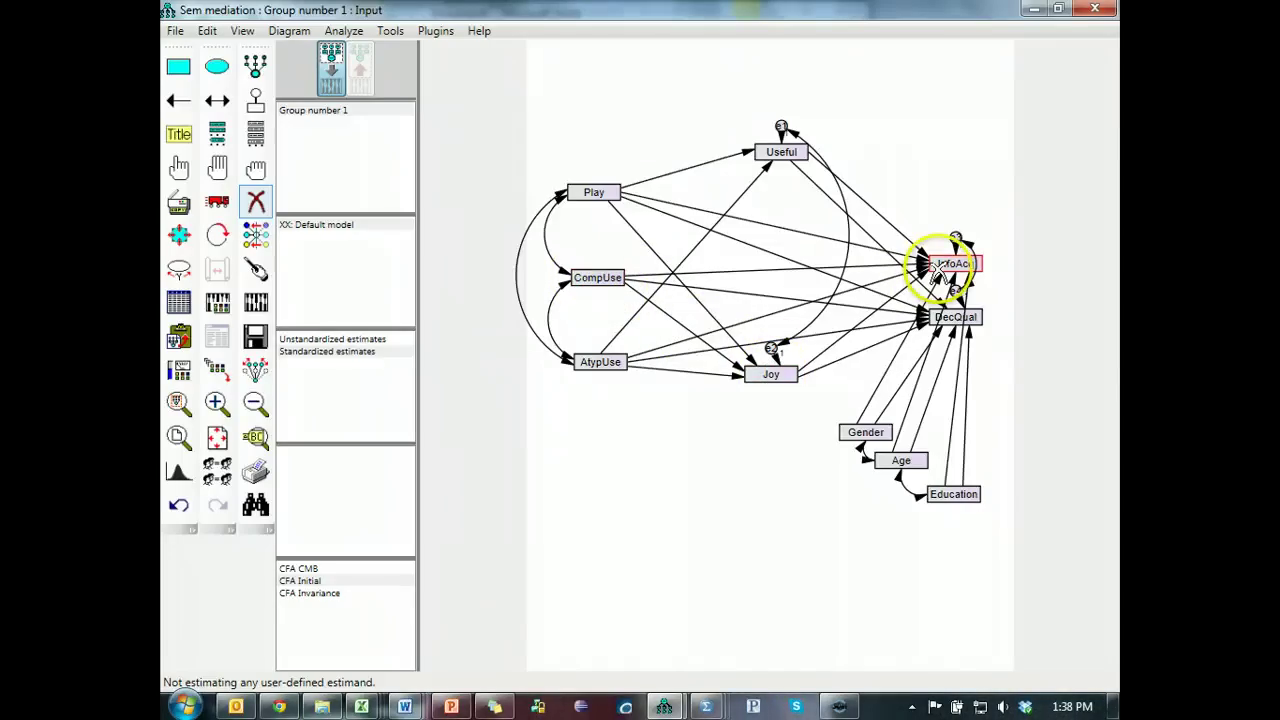
Re-estimate the modified mediation model.
key(alt+Tab)
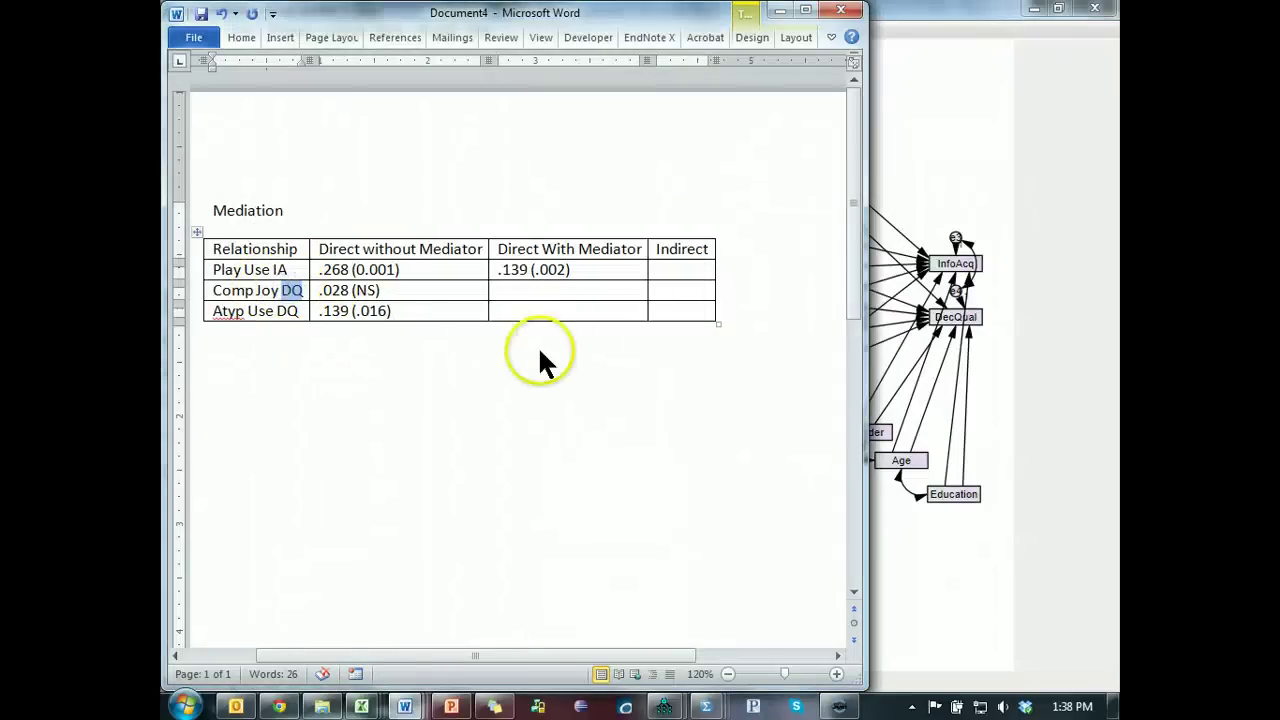
key(alt+Tab)
click(256, 302)
Proceed with the analysis and read the CompUse→DecQual estimates in the Amos output.
click(634, 251)
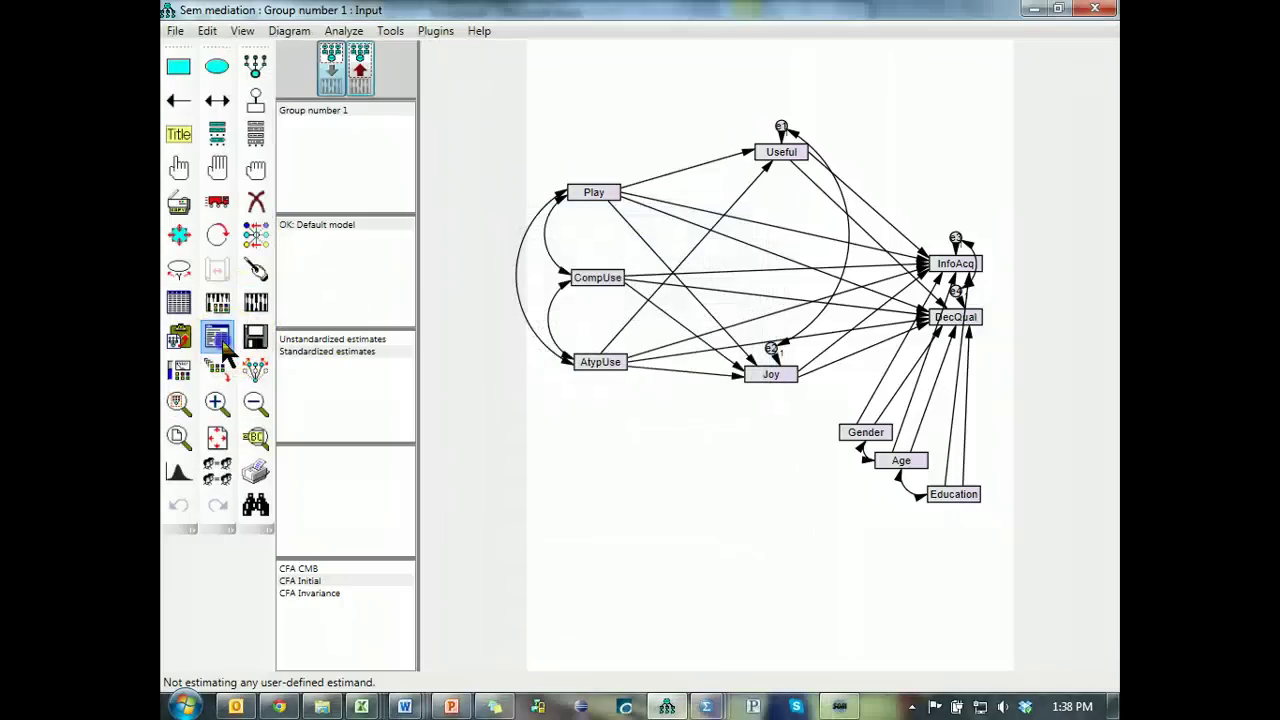
key(alt+Tab)
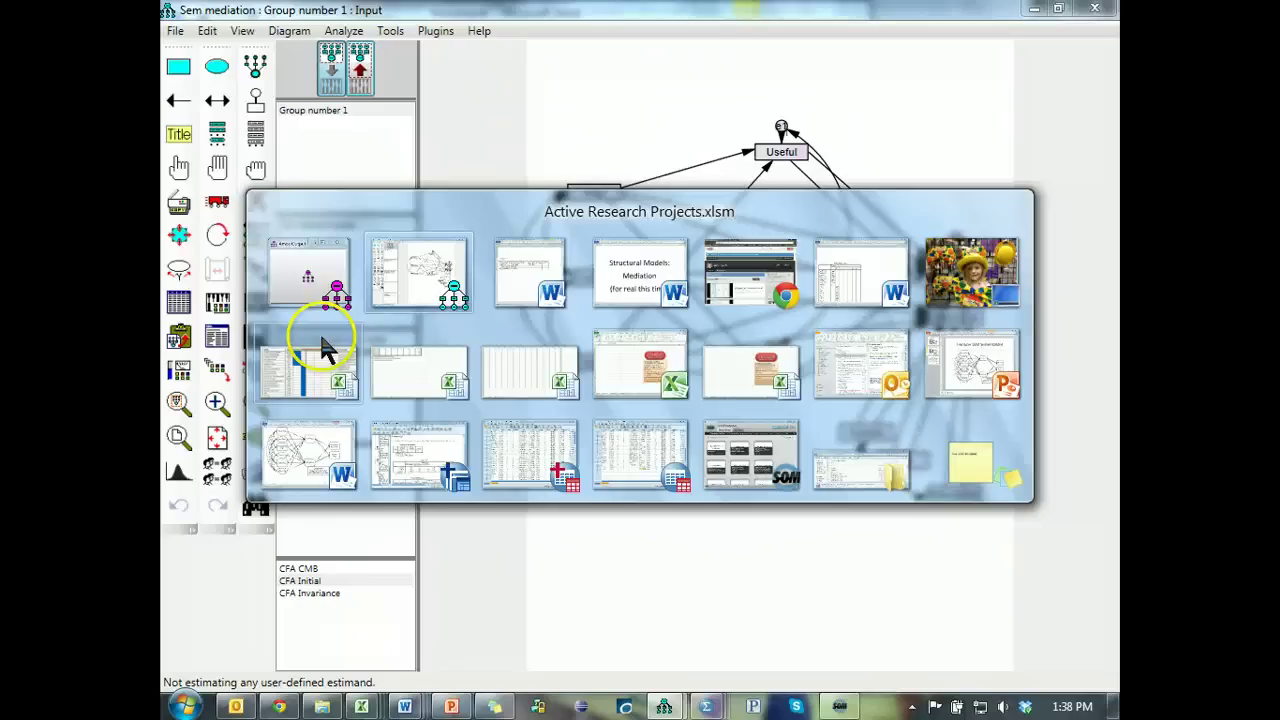
click(314, 329)
click(210, 143)
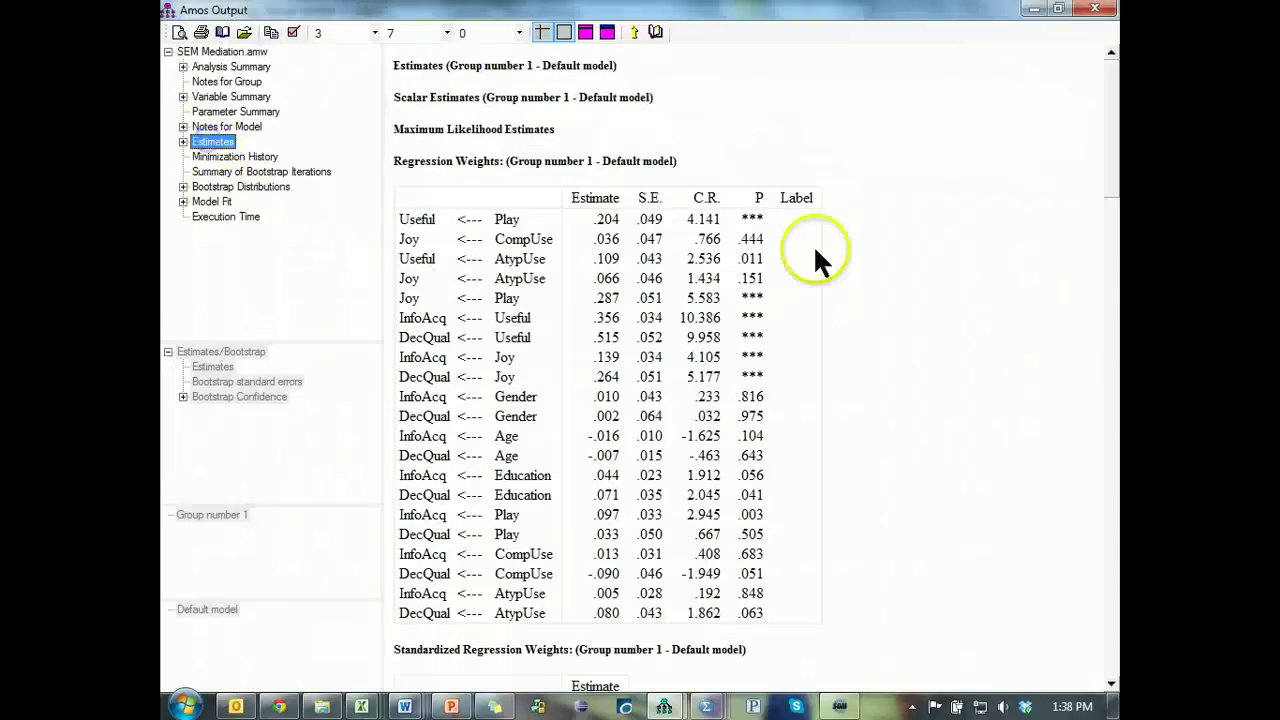
scroll(922, 364, down, 6)
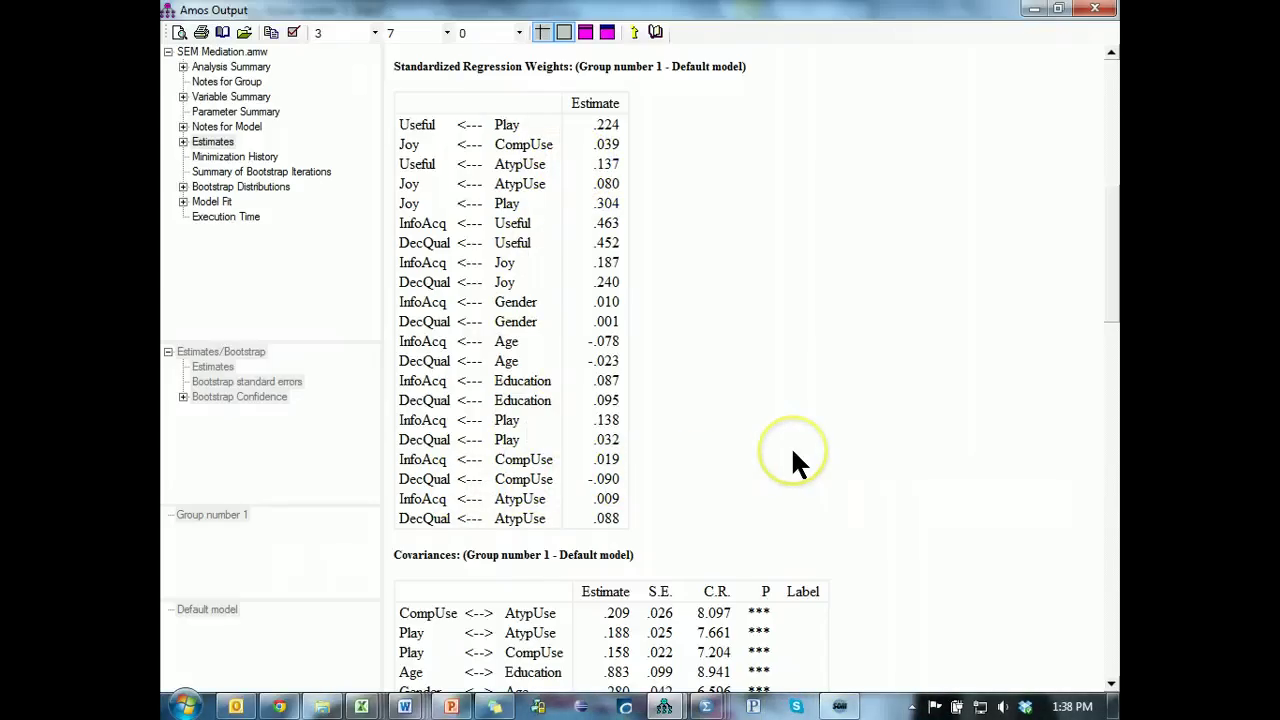
Enter -.090 (0.051) in Word's Comp Joy DQ Direct With Mediator cell, rechecking the estimates.
key(alt+Tab)
key(alt+Tab)
key(alt+Tab)
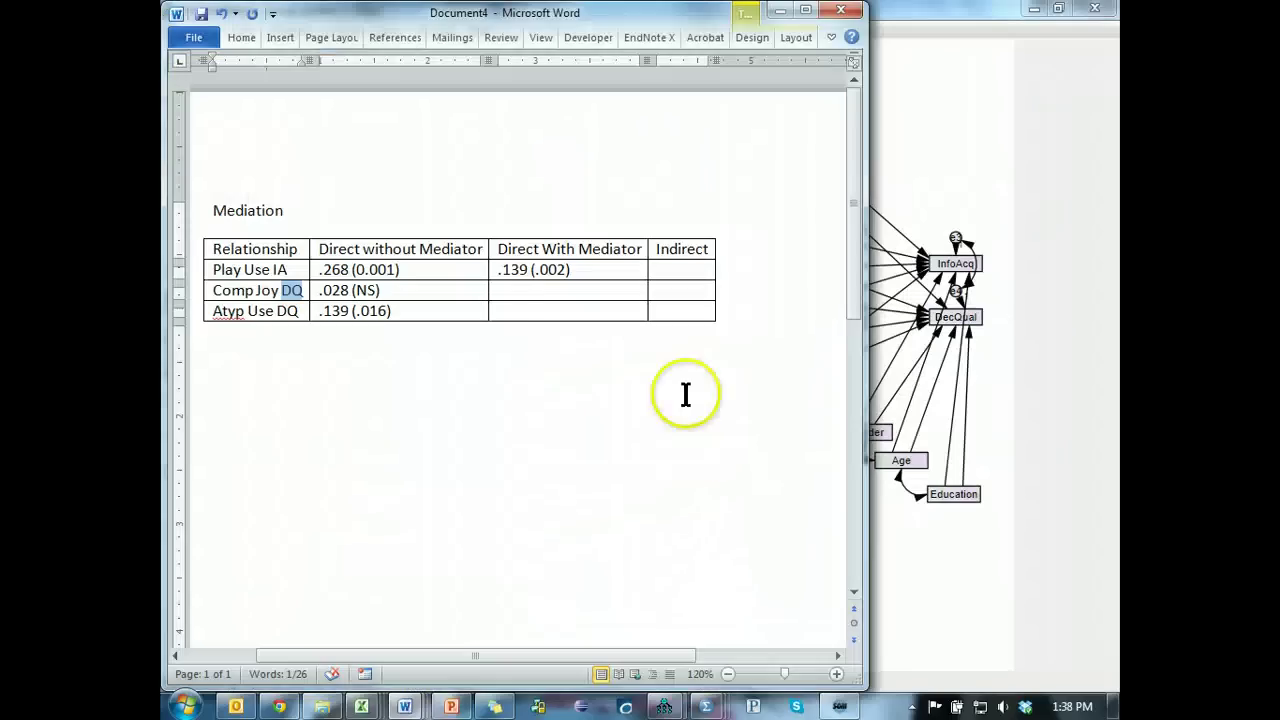
click(505, 289)
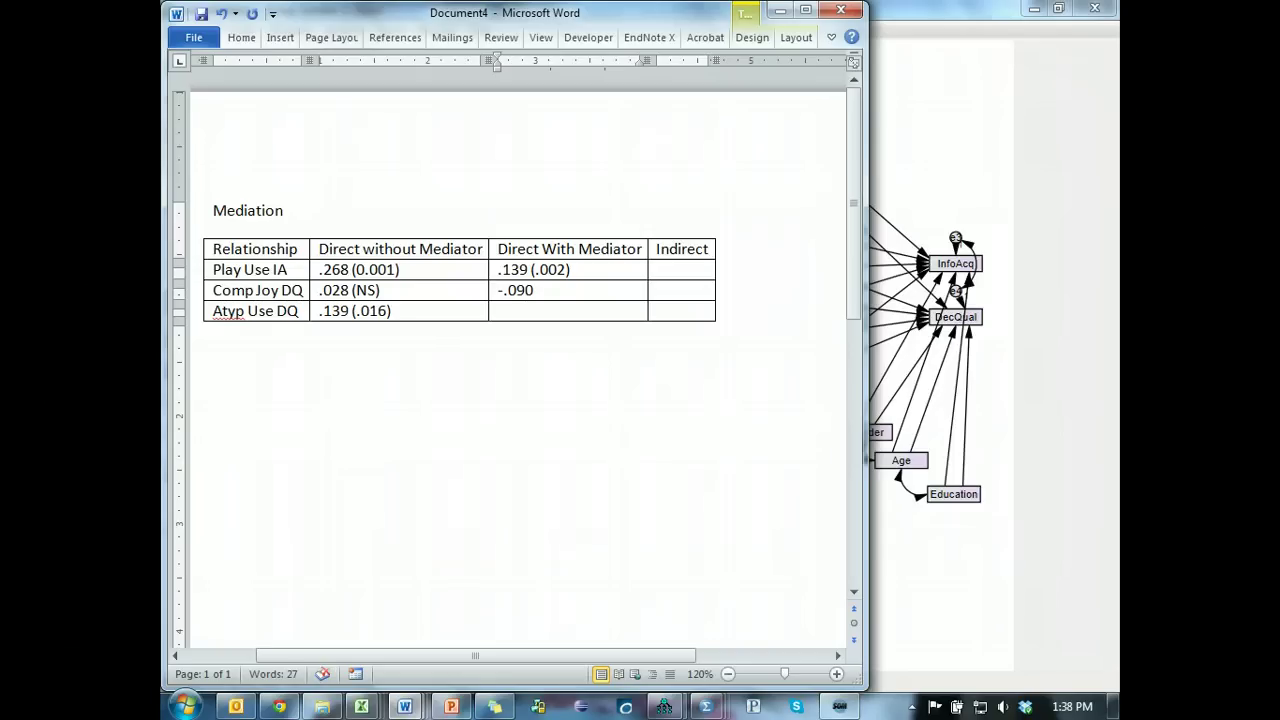
key(alt+Tab)
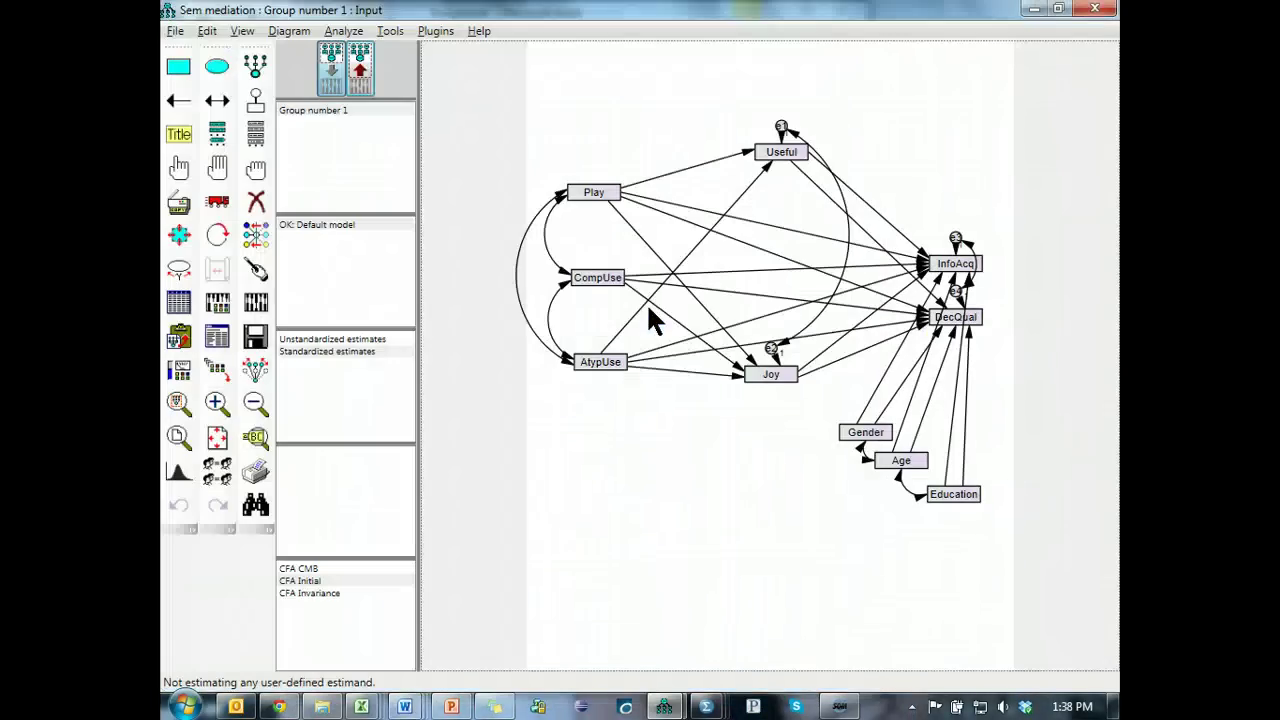
click(215, 340)
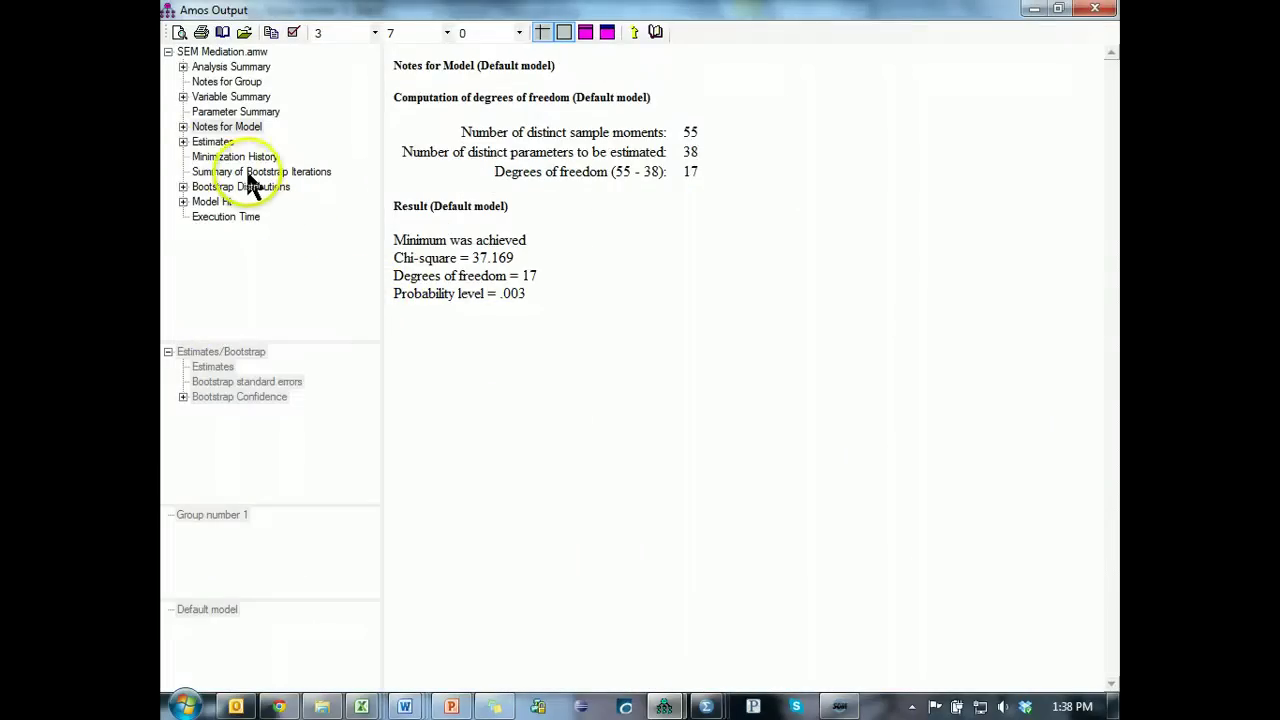
click(212, 142)
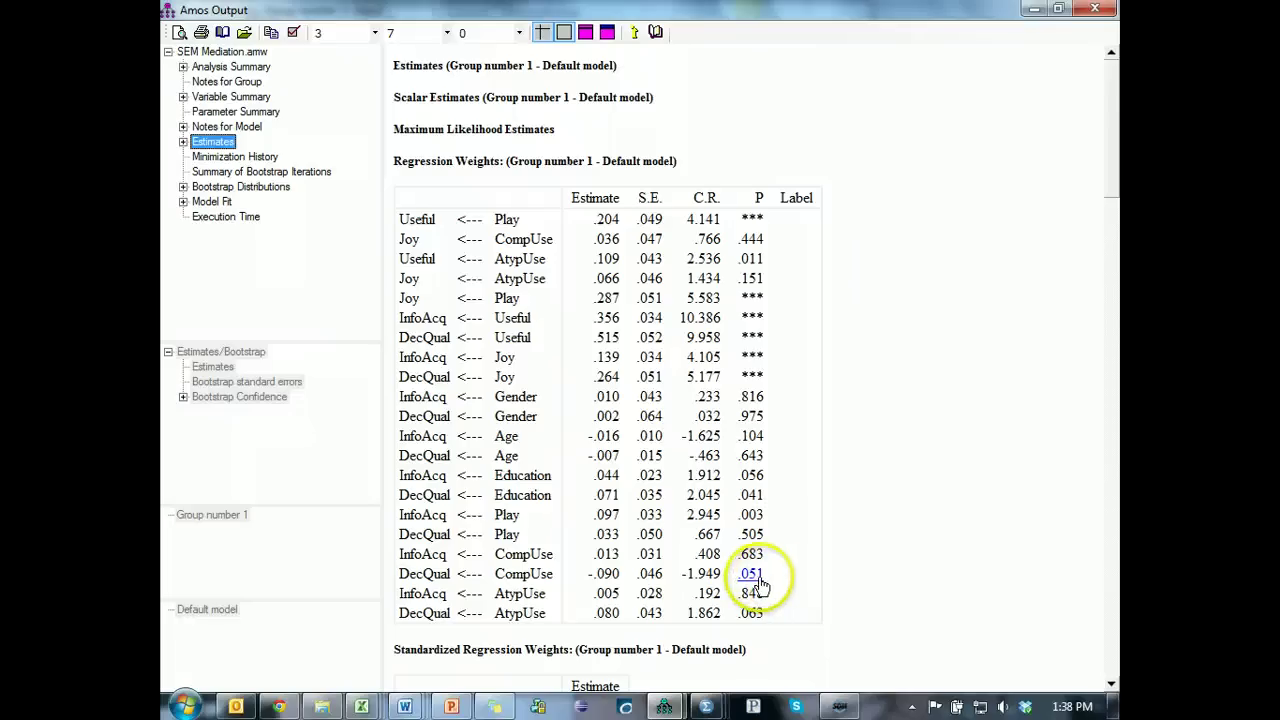
key(alt+Tab)
key(alt+Tab)
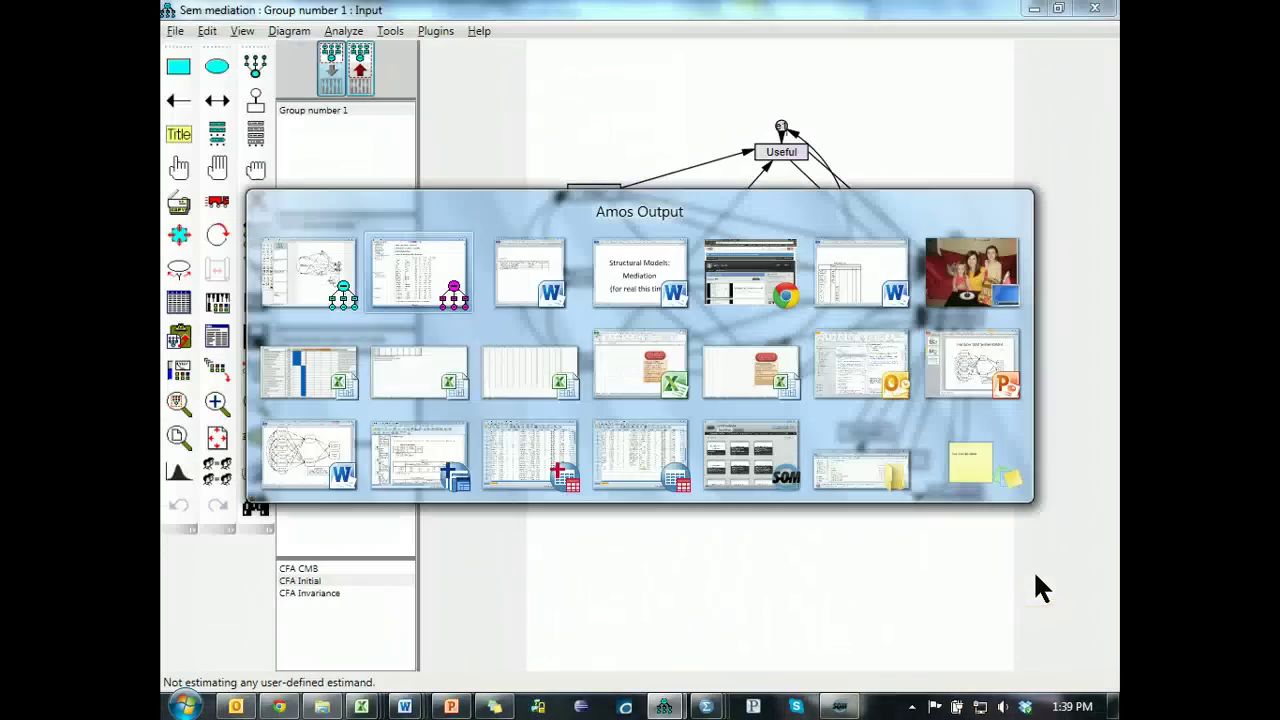
key(alt+Tab)
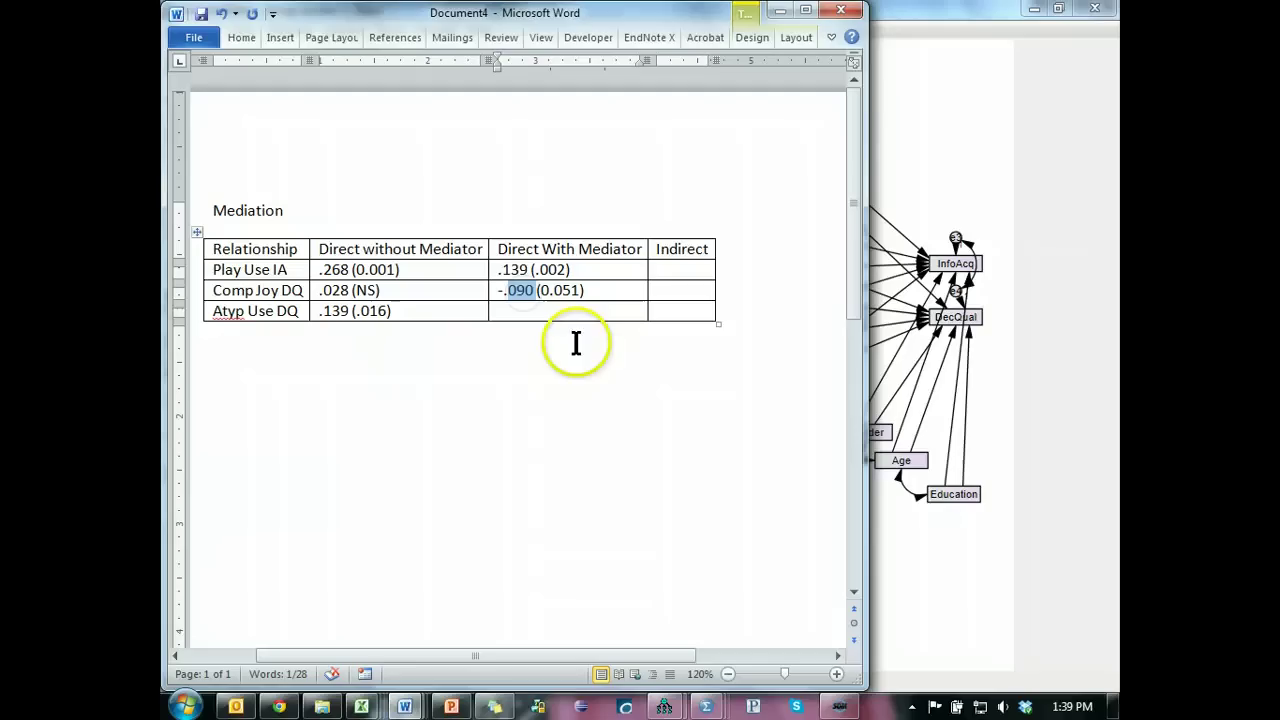
click(601, 290)
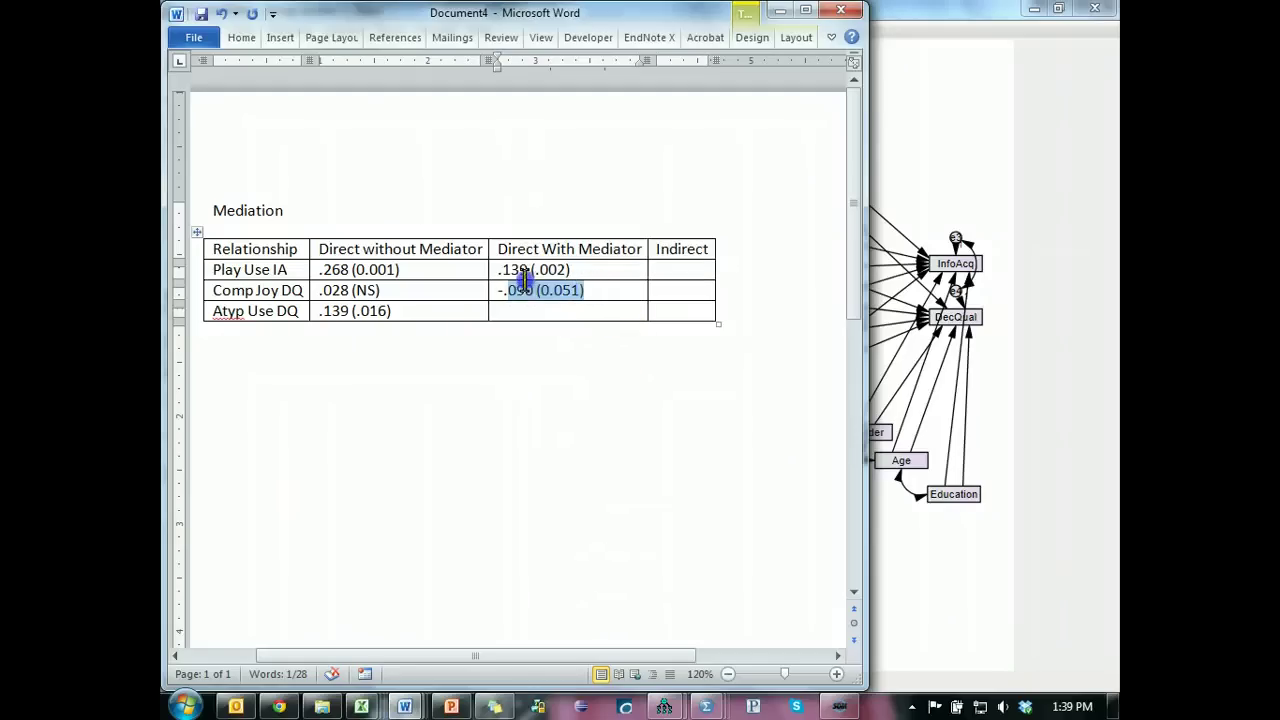
drag(503, 297, 497, 291)
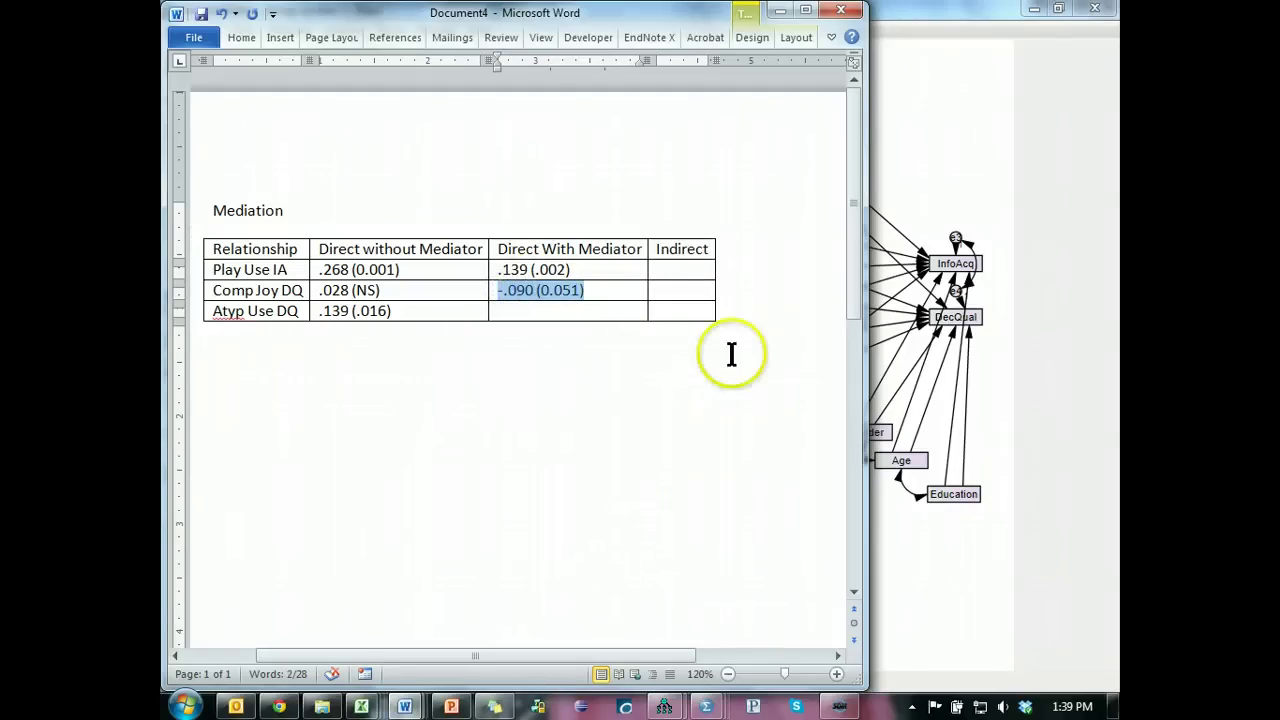
double_click(240, 311)
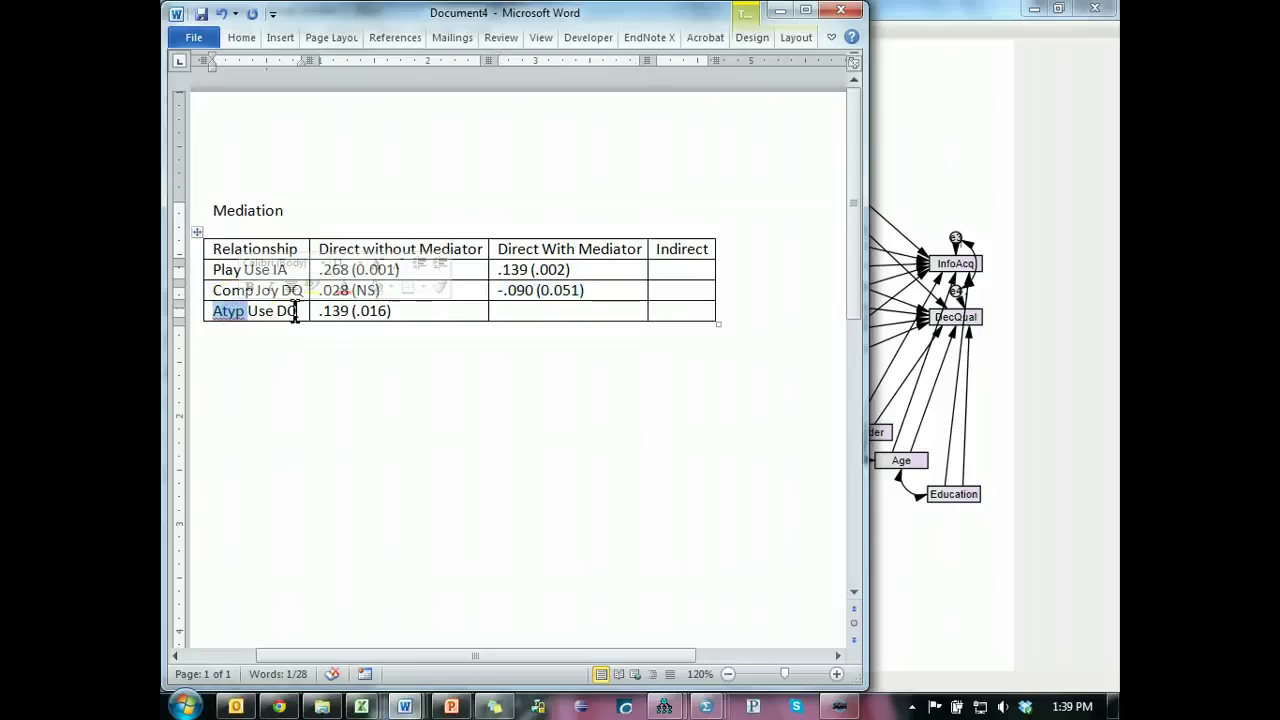
click(895, 362)
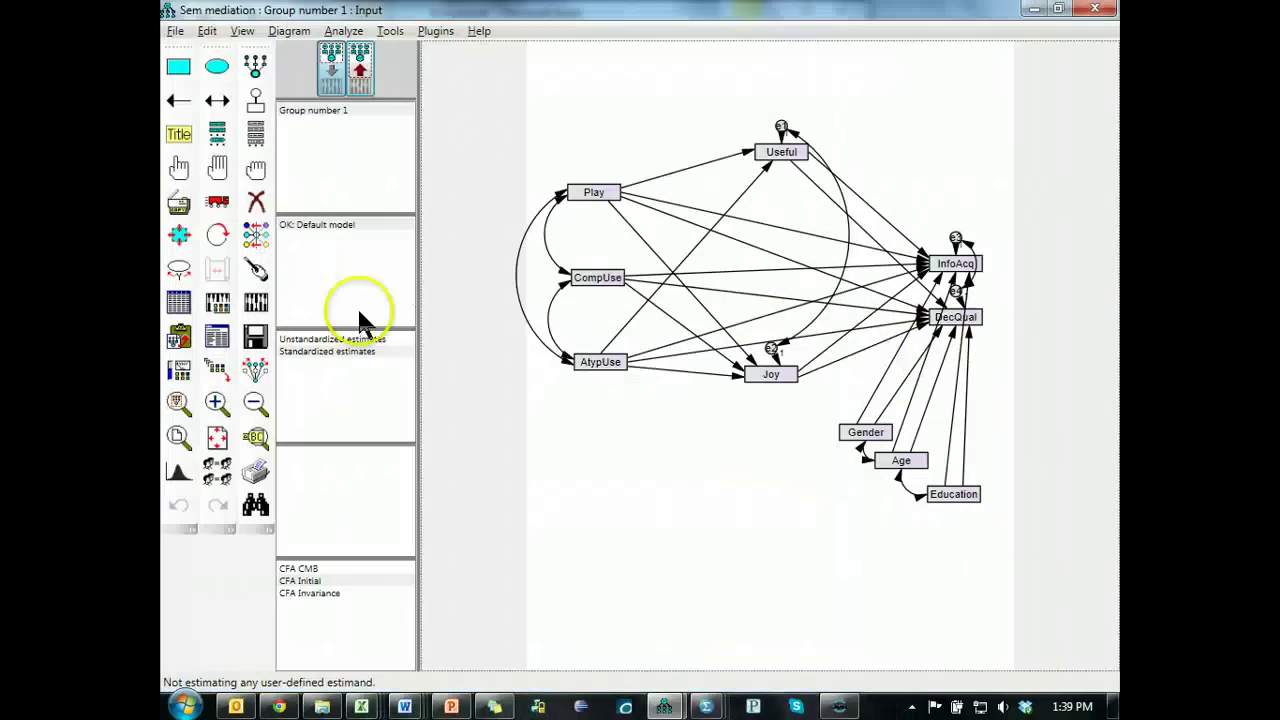
Replace the AtypUse→Joy path with a CompUse→Useful path and re-estimate the model.
click(178, 100)
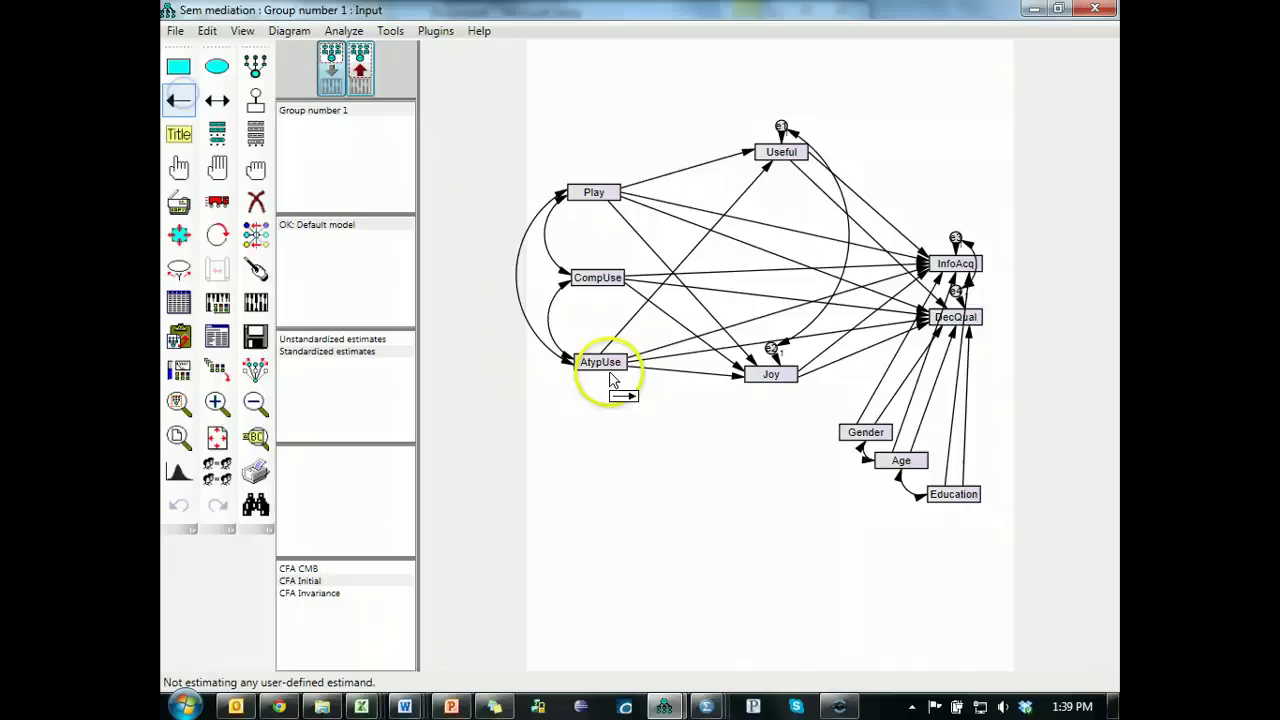
drag(630, 282, 765, 160)
click(266, 208)
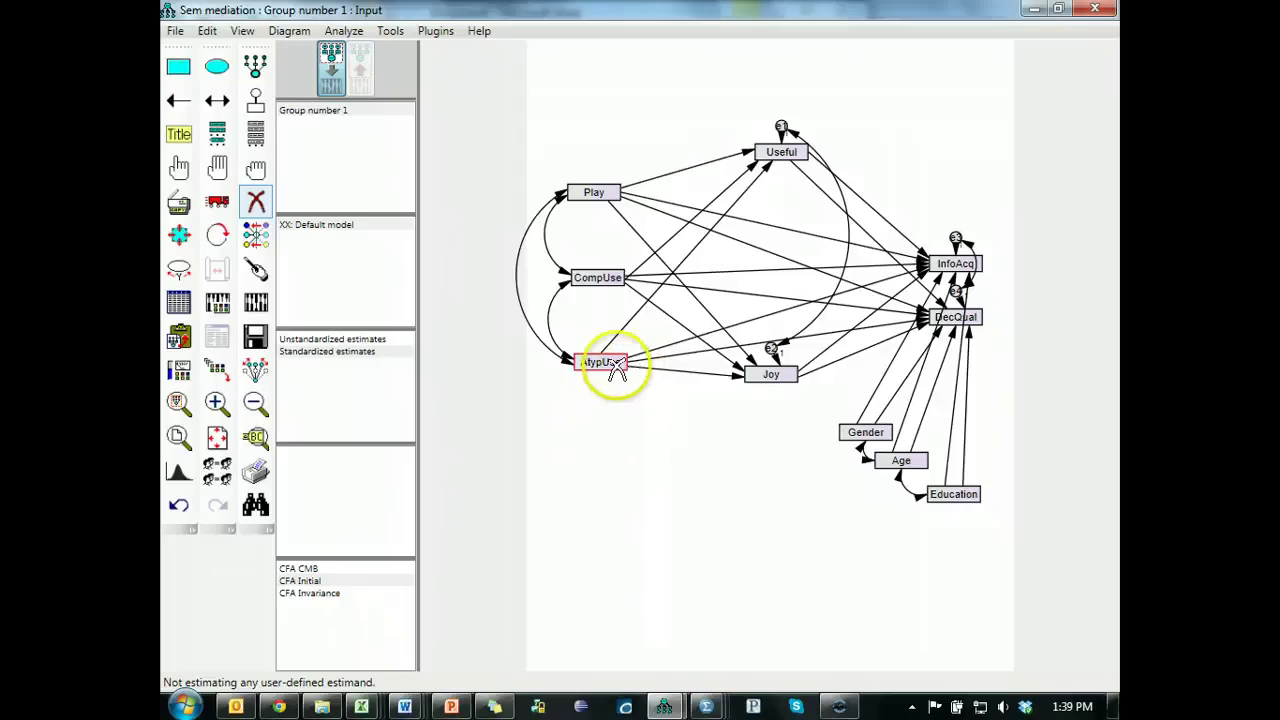
key(alt+Tab)
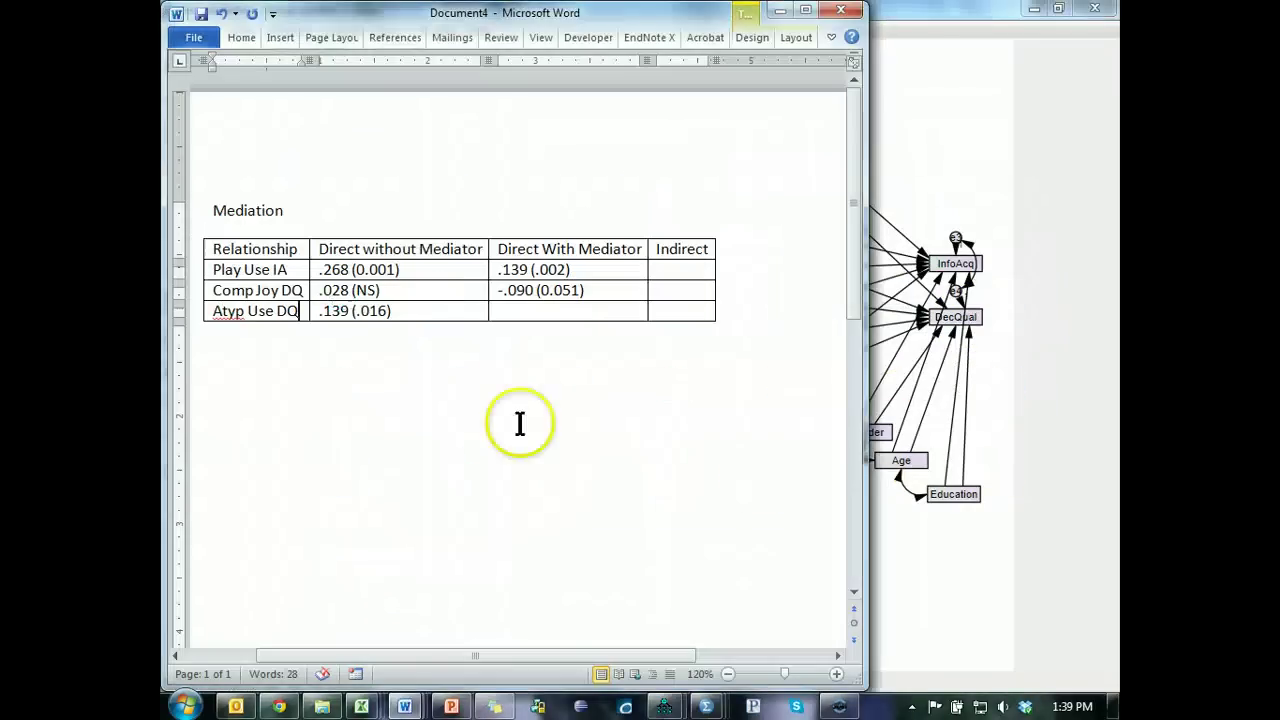
key(alt+Tab)
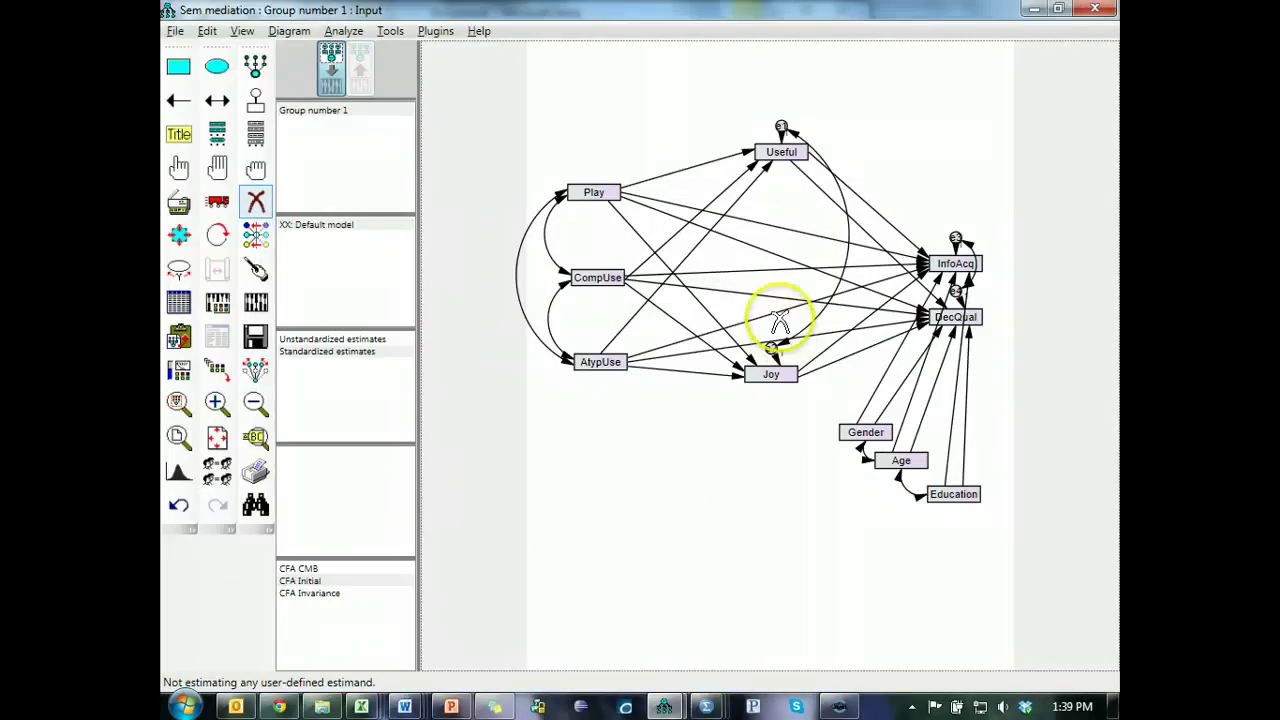
click(727, 371)
click(254, 300)
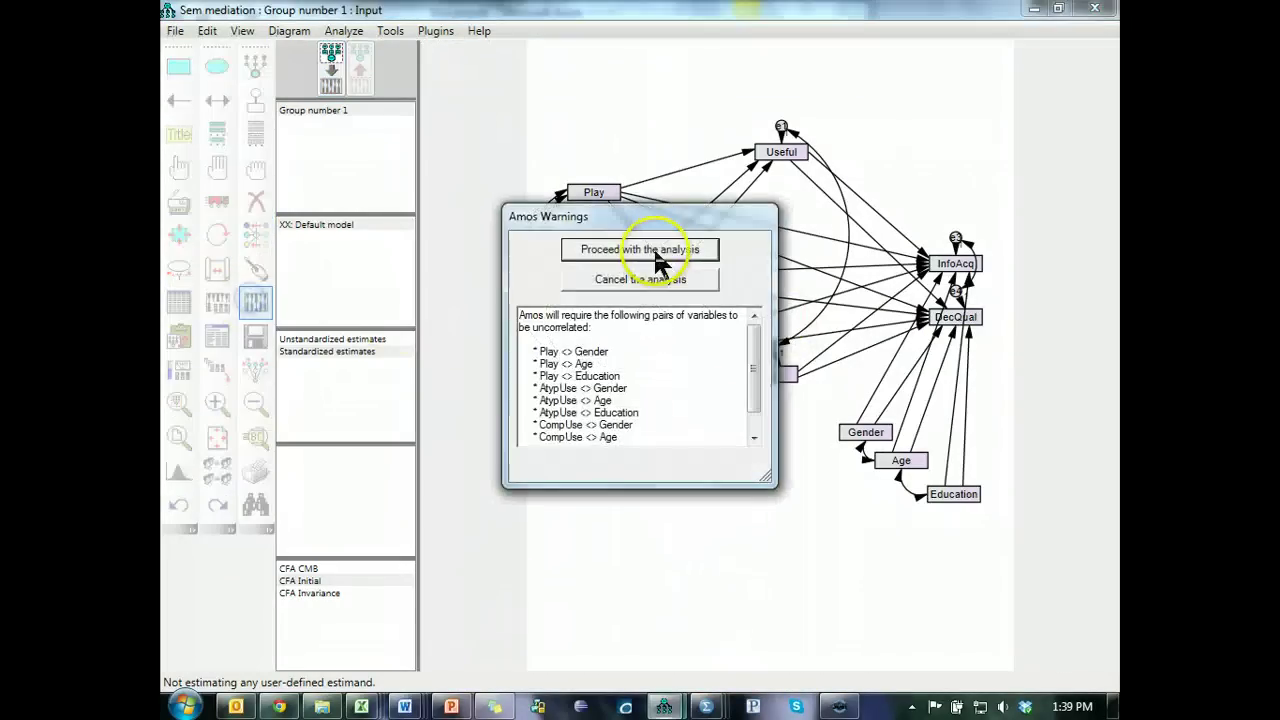
click(672, 262)
View the new model's Estimates tables in Amos Output.
click(219, 338)
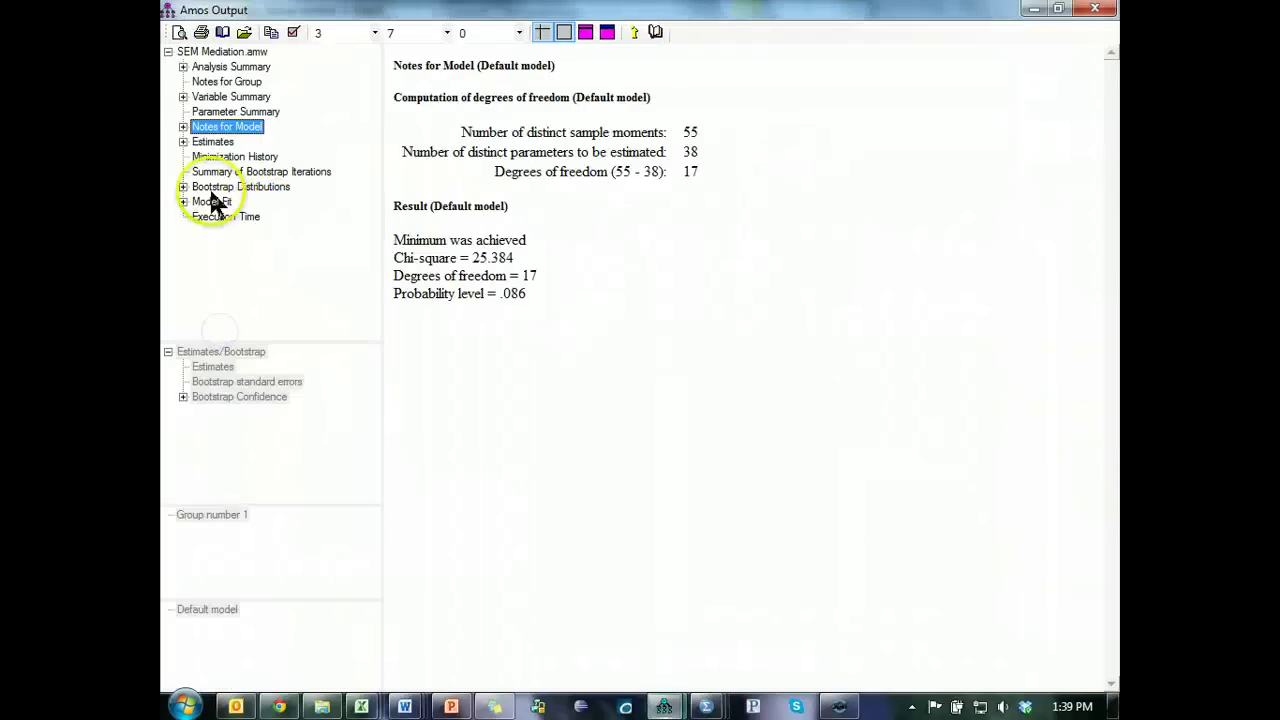
click(213, 142)
scroll(923, 300, down, 10)
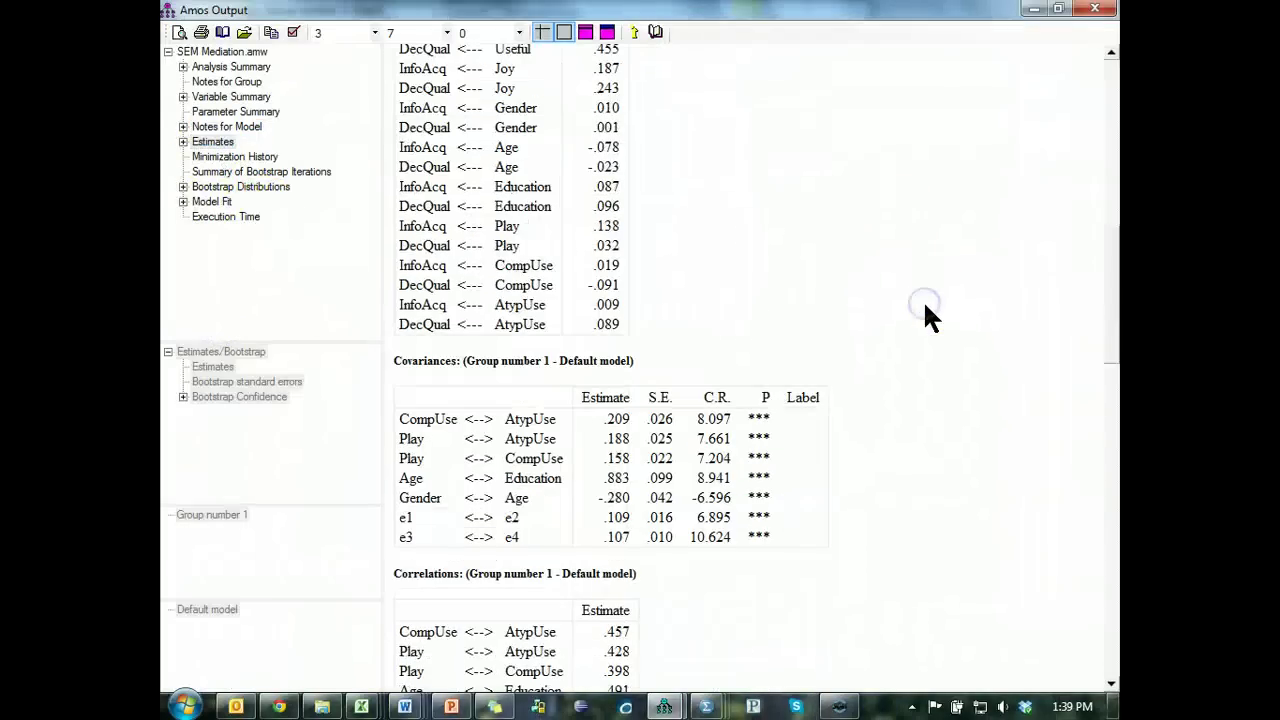
scroll(702, 309, up, 3)
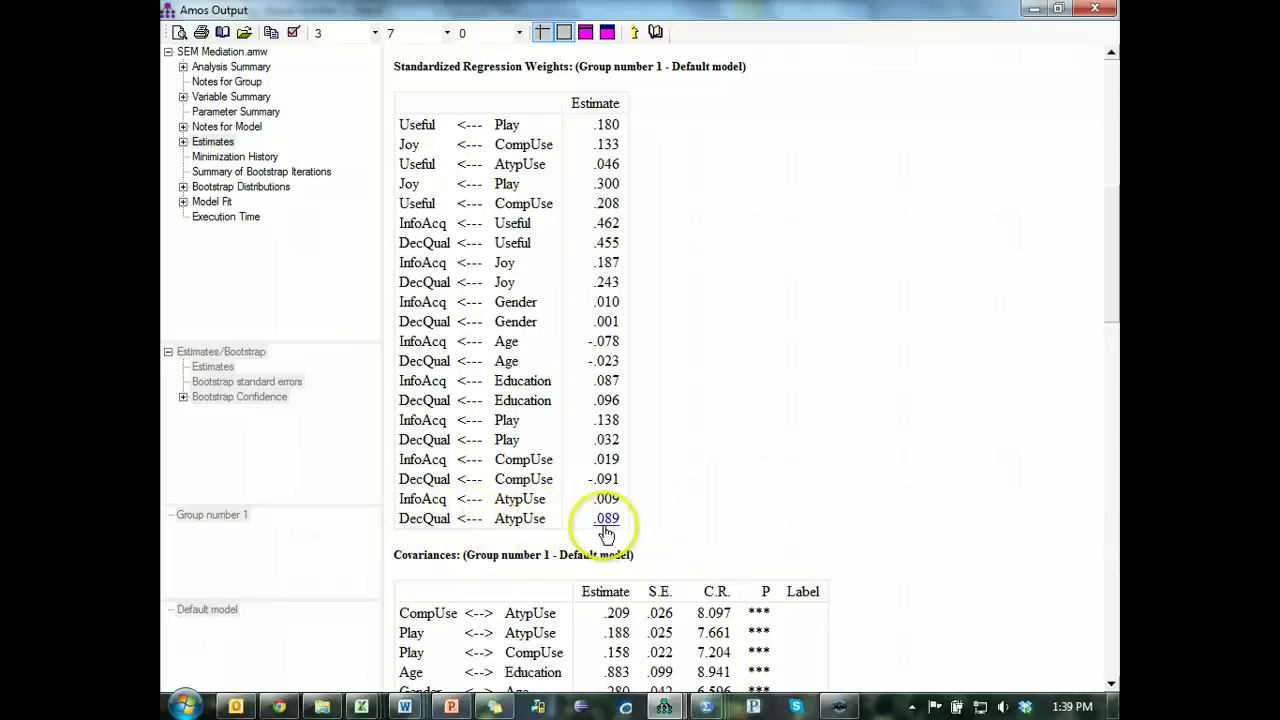
Type .089 (.061) into Atyp Use DQ's Direct With Mediator cell, checking the AtypUse→DecQual p value.
key(alt+Tab)
click(604, 341)
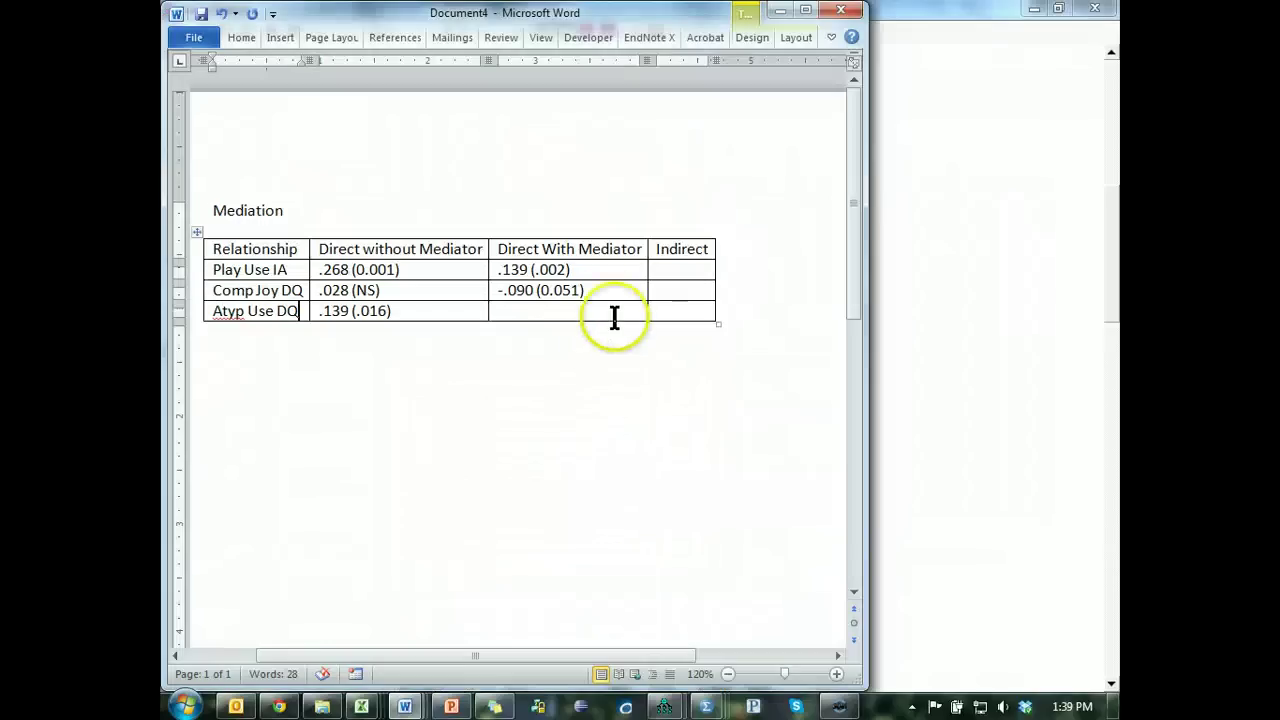
click(605, 312)
text(.089 ()
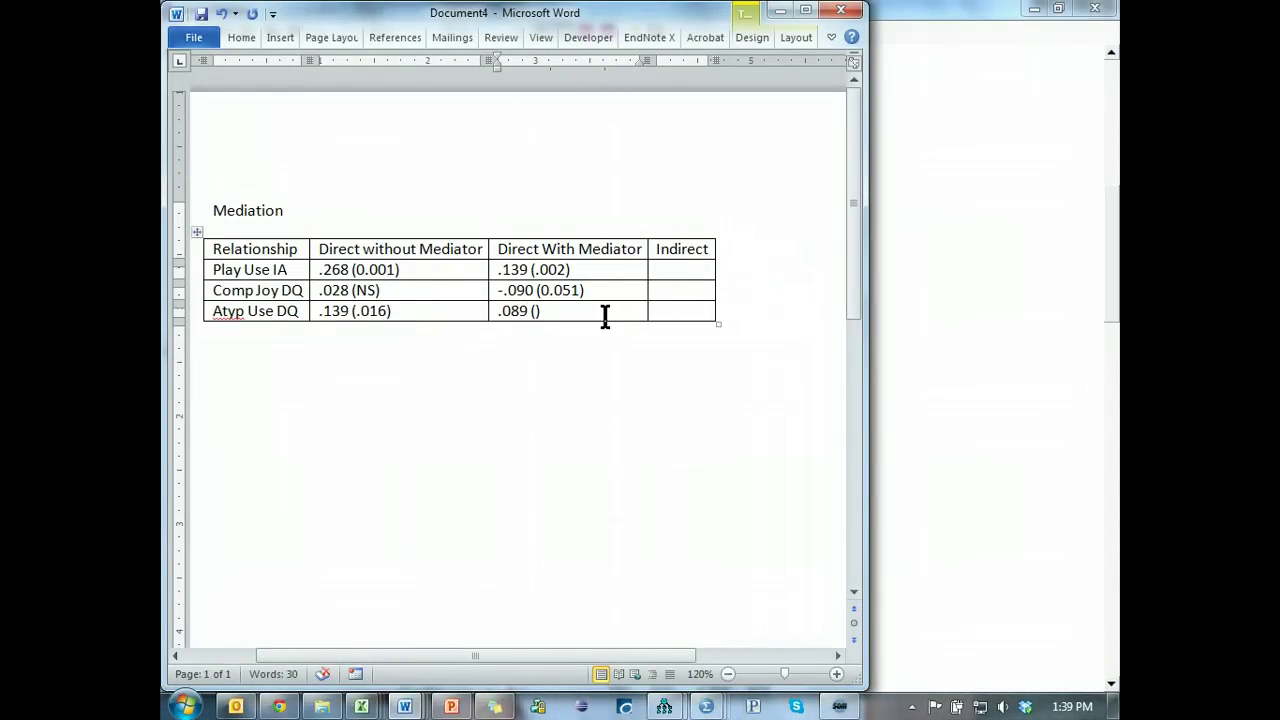
key(alt+Tab)
scroll(768, 257, up, 3)
click(497, 227)
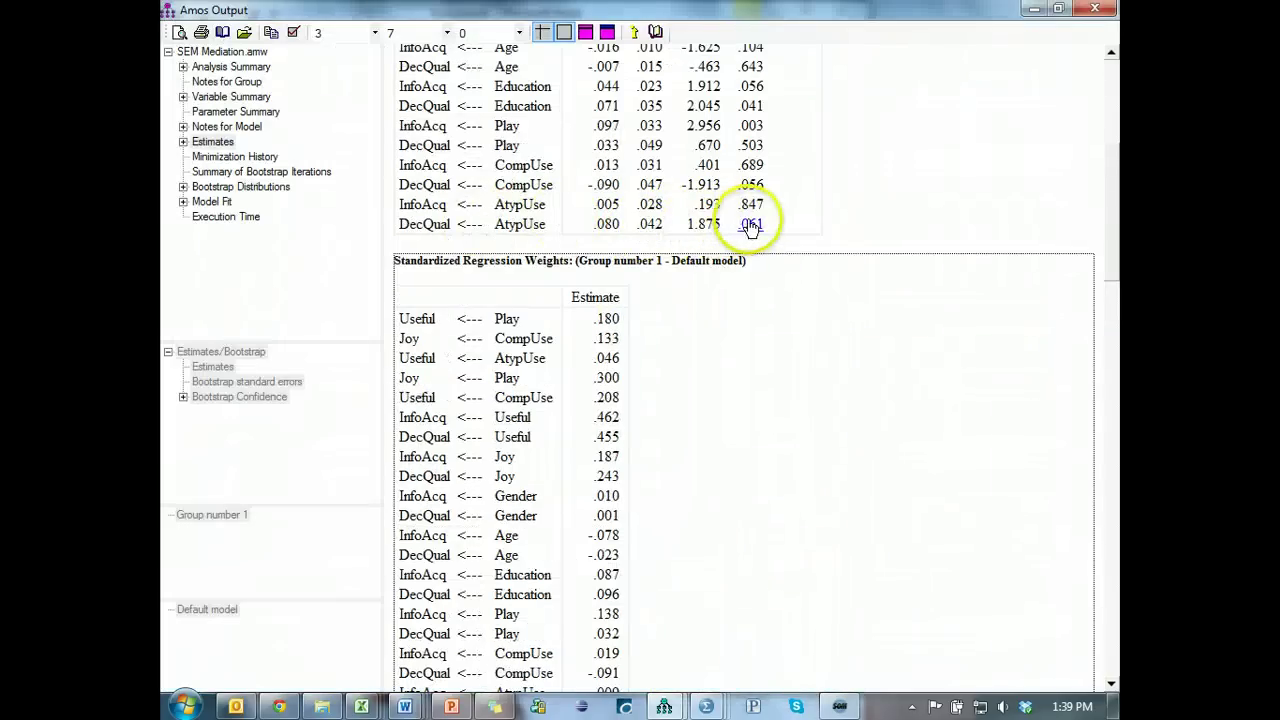
key(alt+Tab)
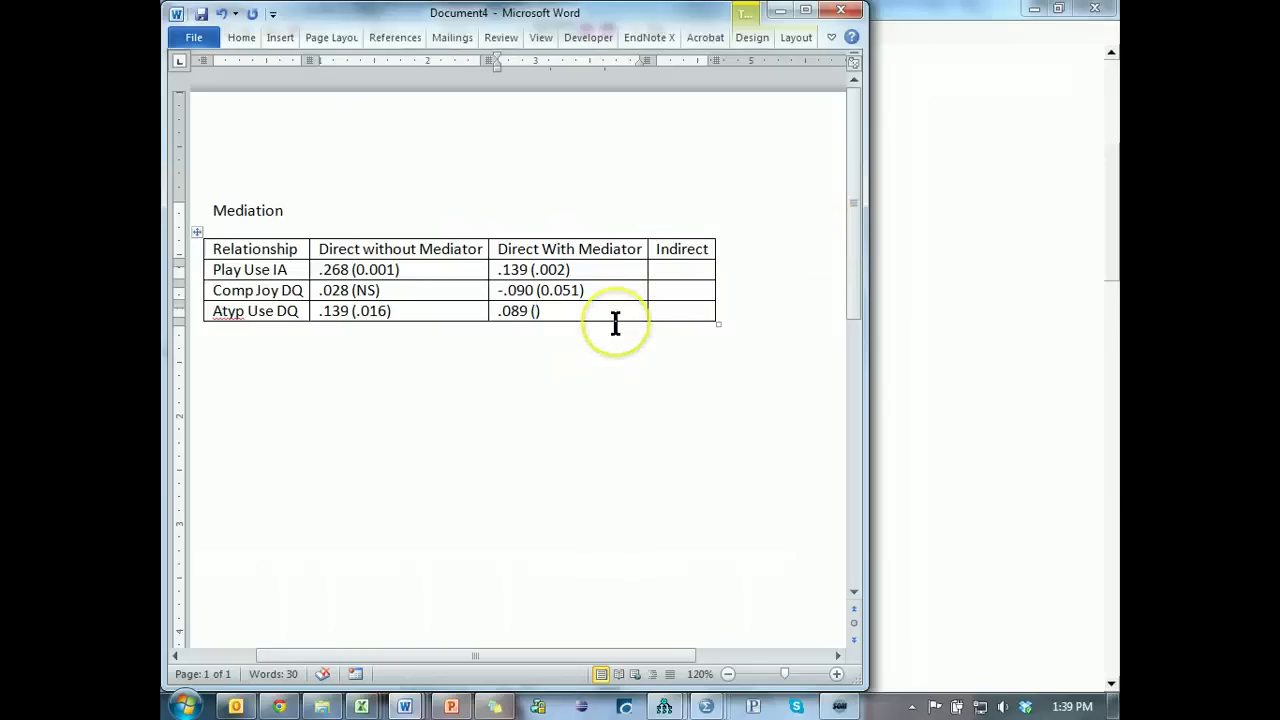
text(.061)
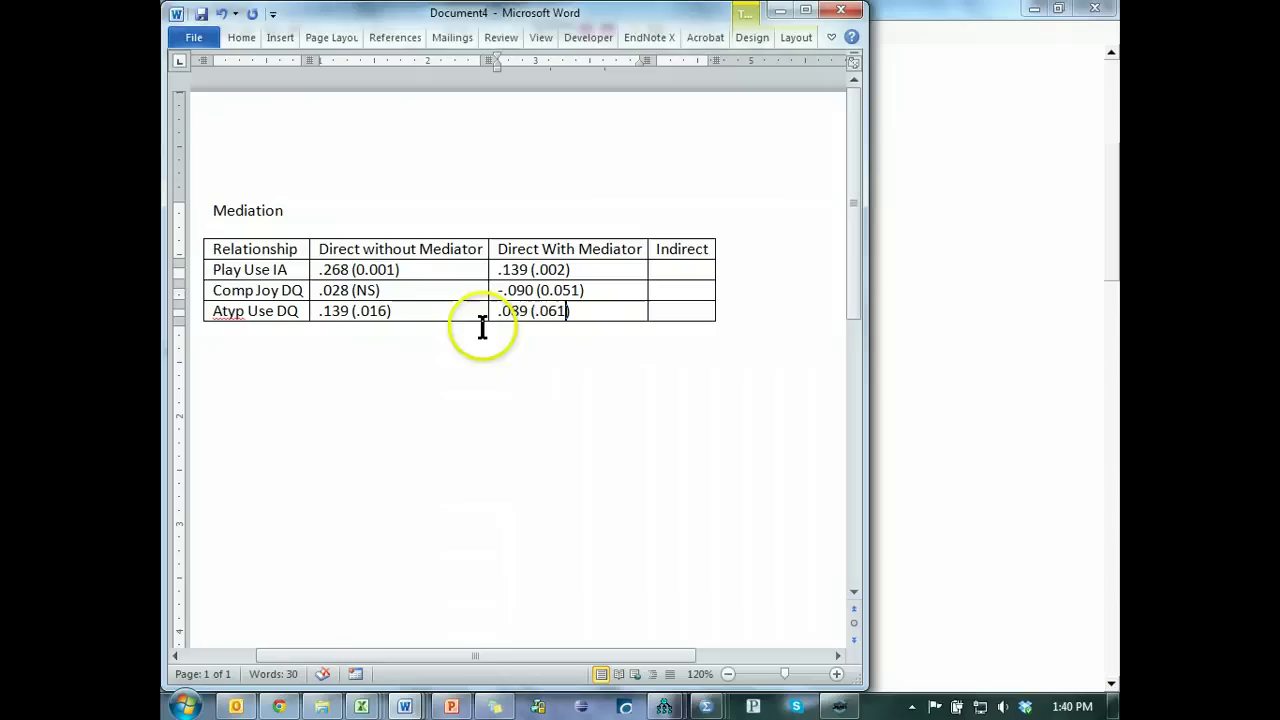
drag(366, 313, 372, 316)
click(414, 374)
drag(339, 270, 553, 278)
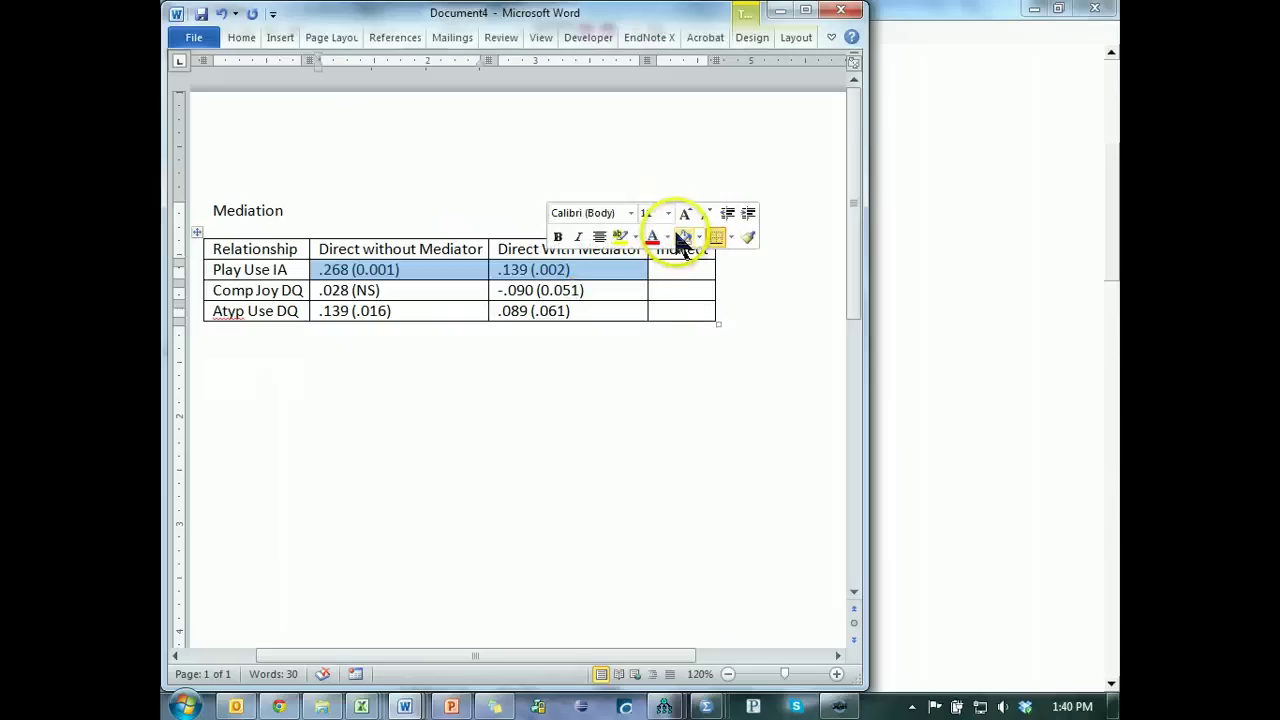
click(666, 251)
click(672, 236)
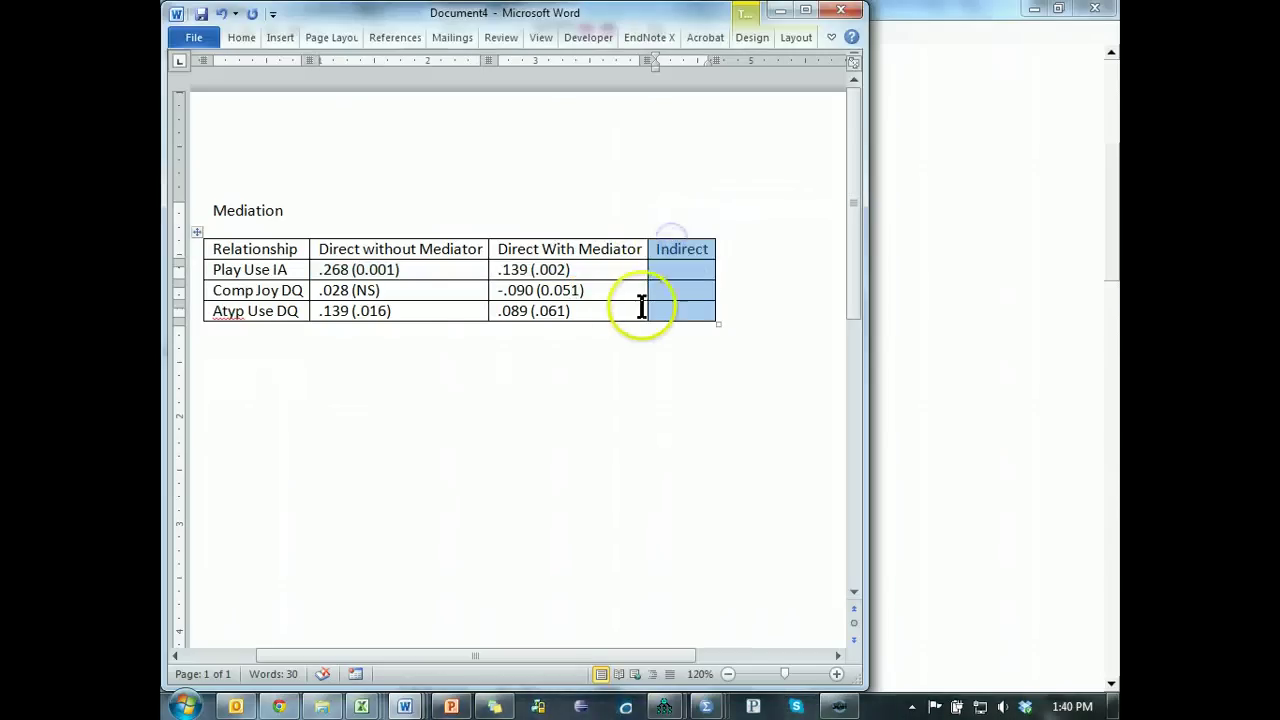
click(327, 274)
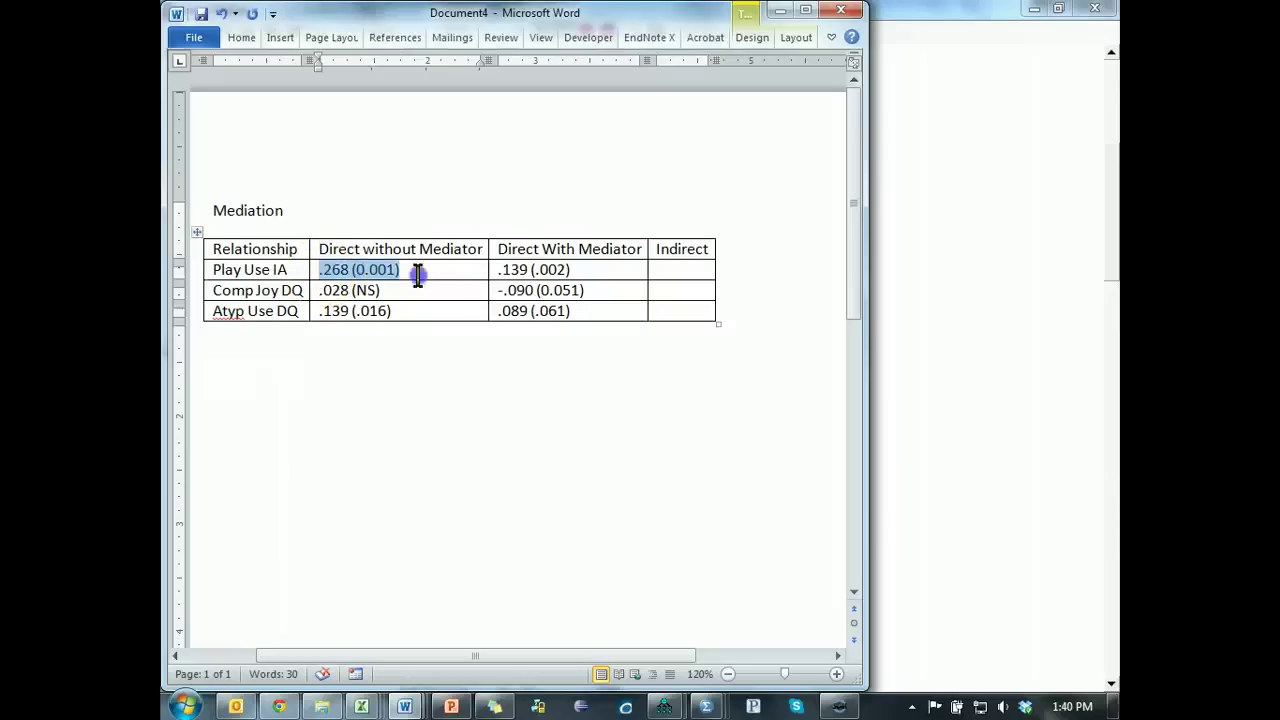
drag(525, 272, 345, 283)
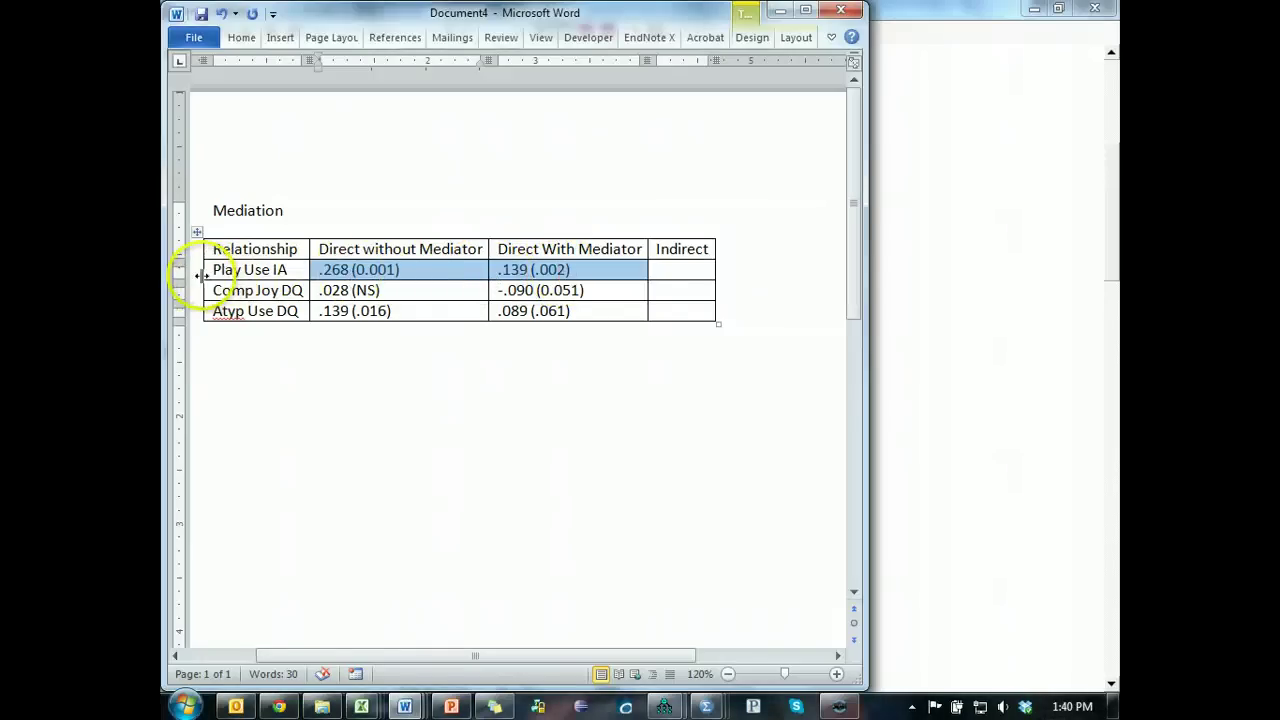
click(192, 276)
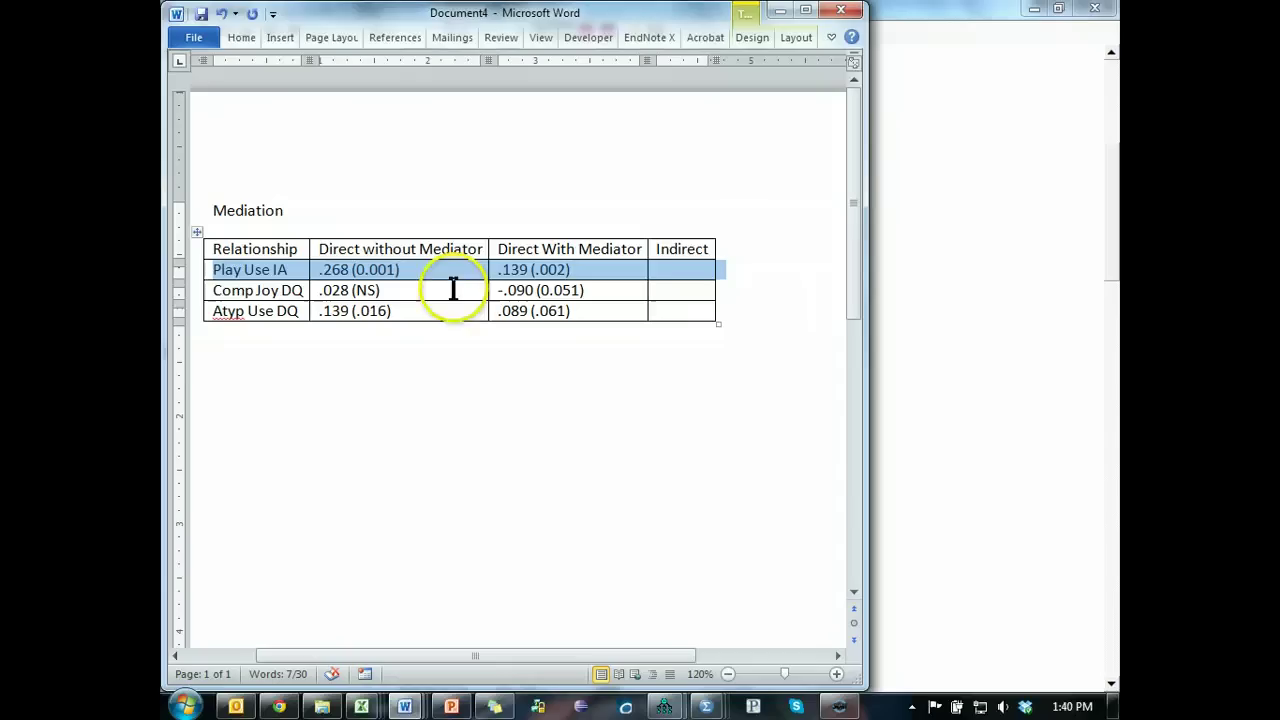
click(185, 293)
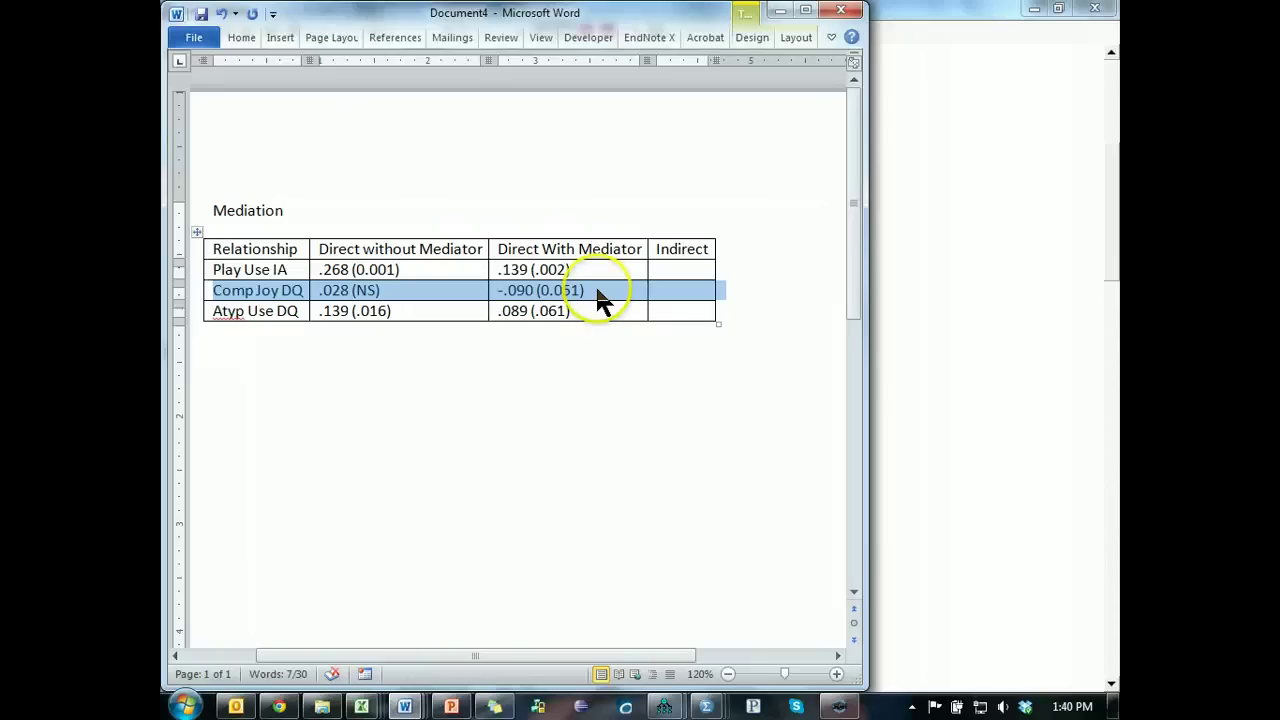
click(195, 318)
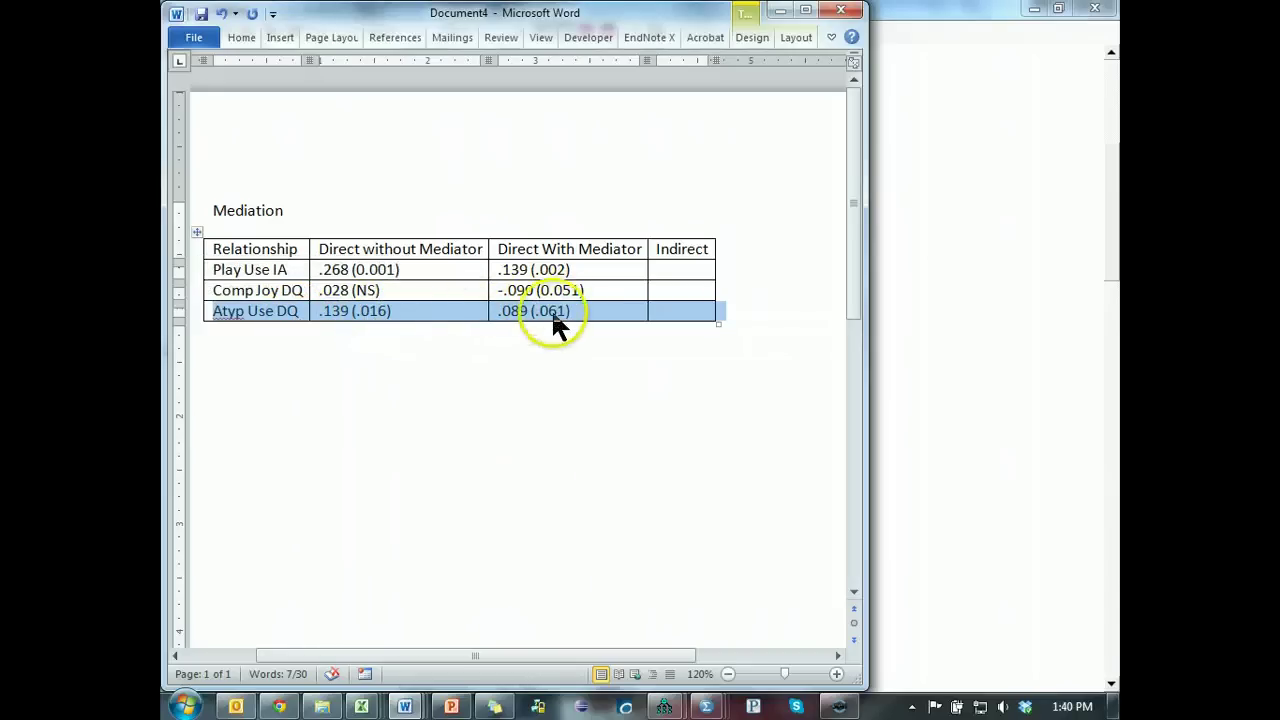
click(540, 376)
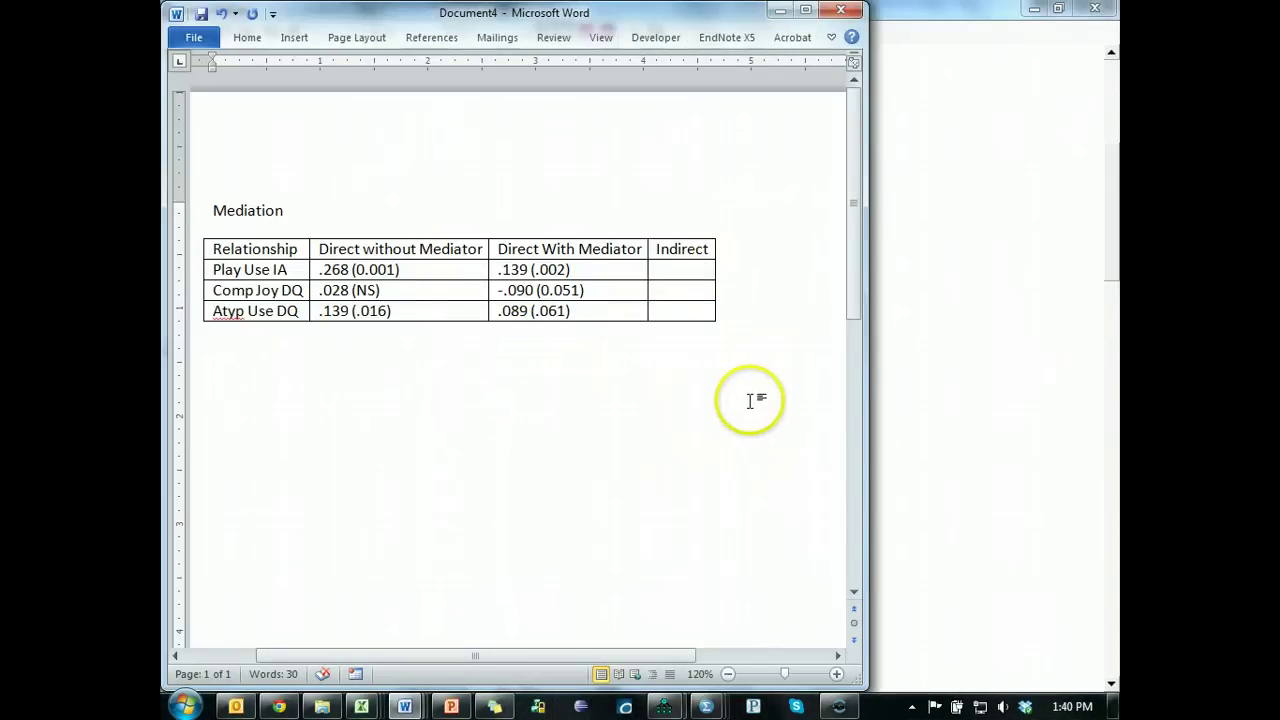
Check the Atyp Use DQ row and its first value in the Word table.
key(alt+Tab)
key(alt+Tab)
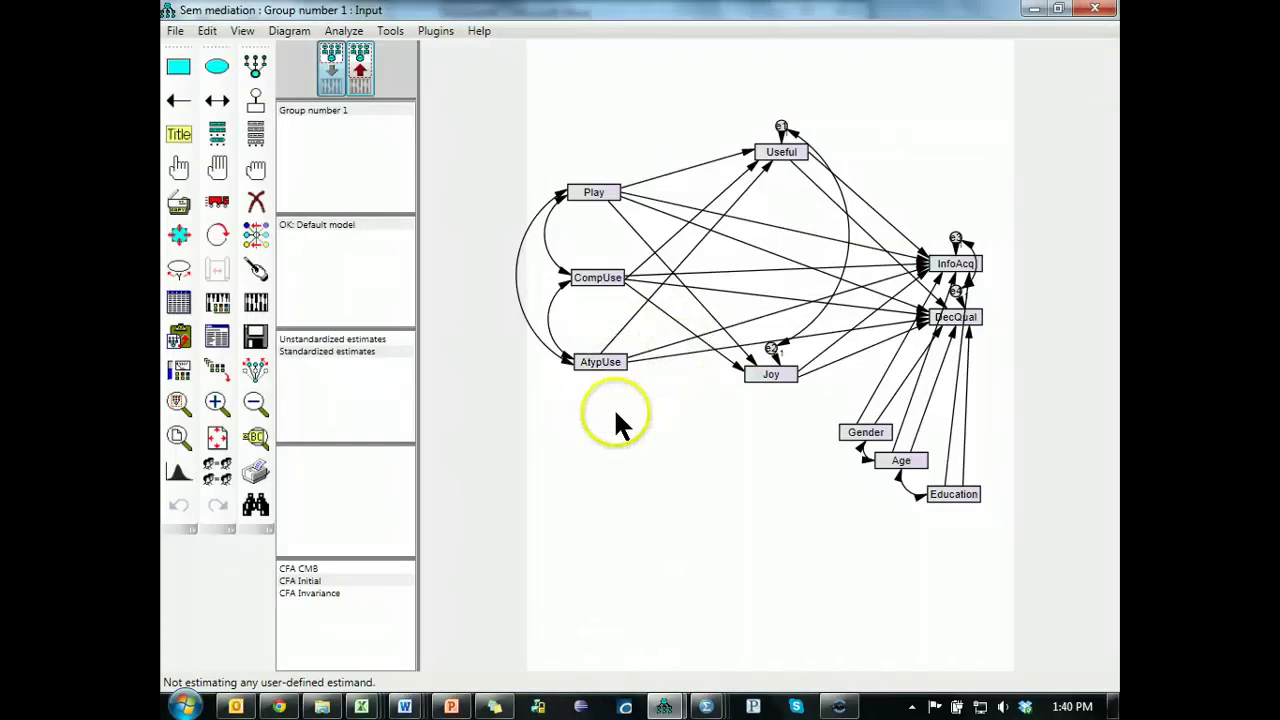
key(alt+Tab)
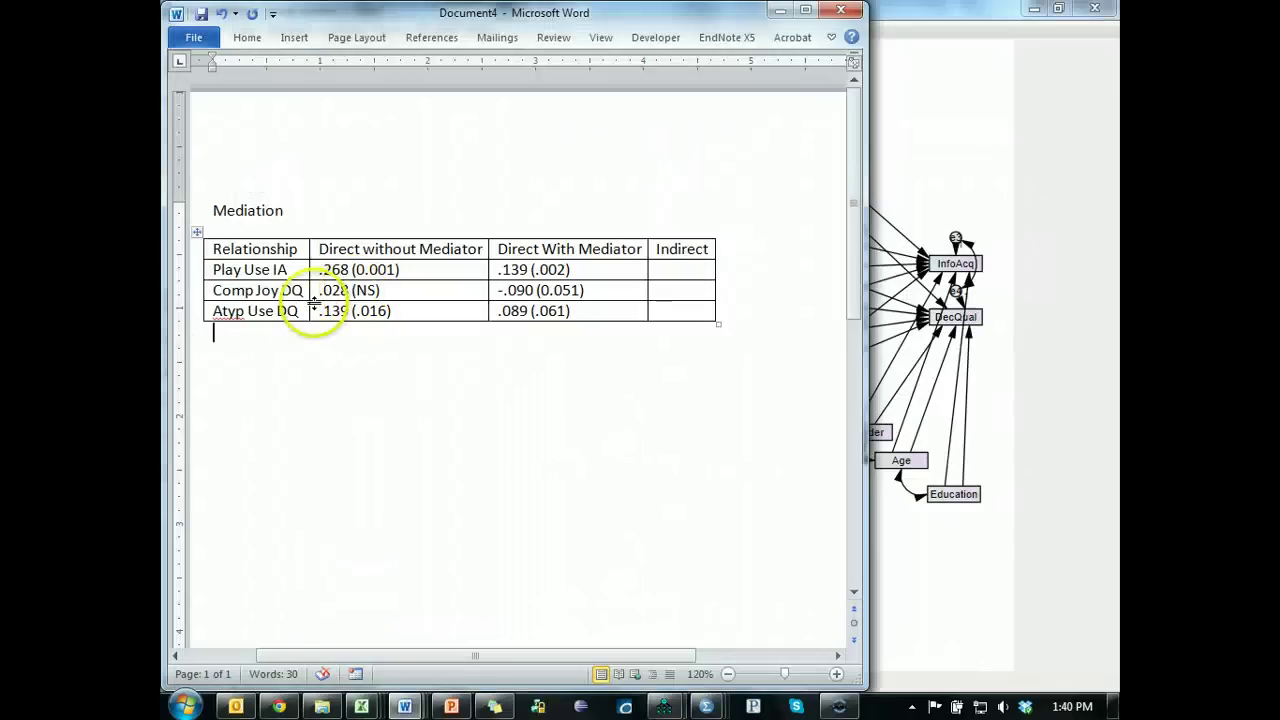
drag(303, 314, 674, 320)
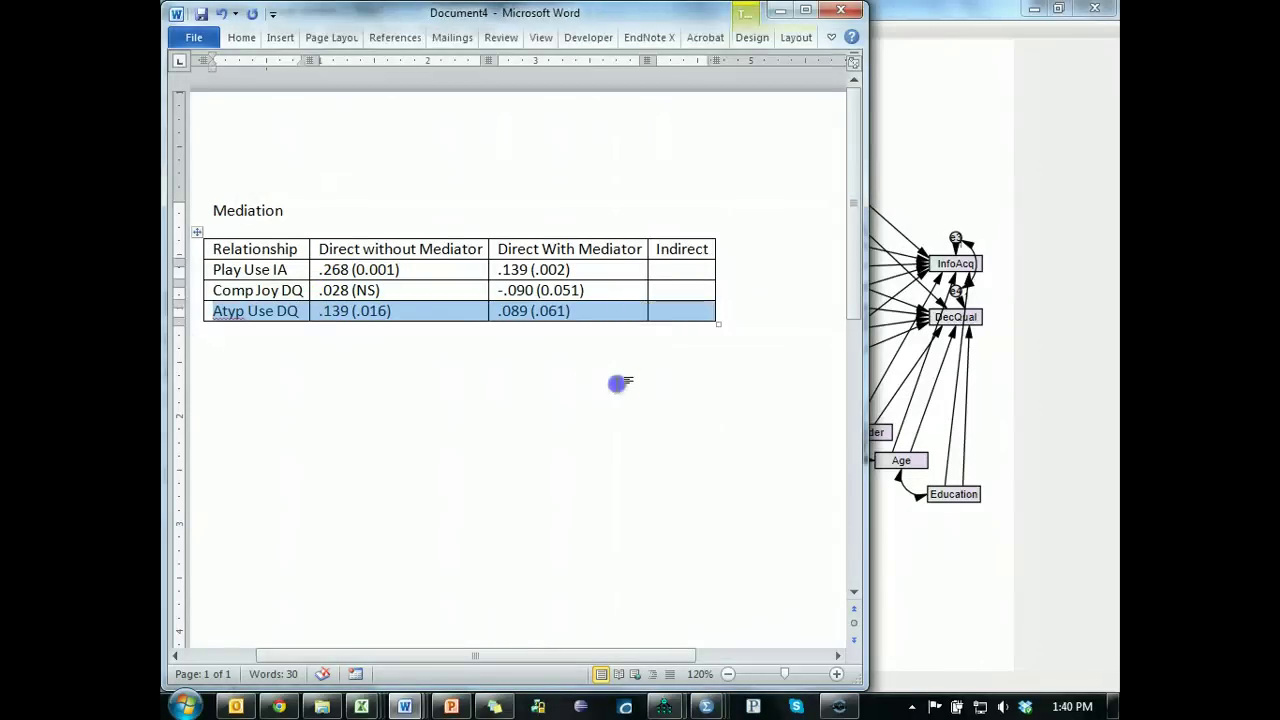
click(617, 380)
Show the Standardized Indirect Effects table in the Amos text output.
key(alt+Tab)
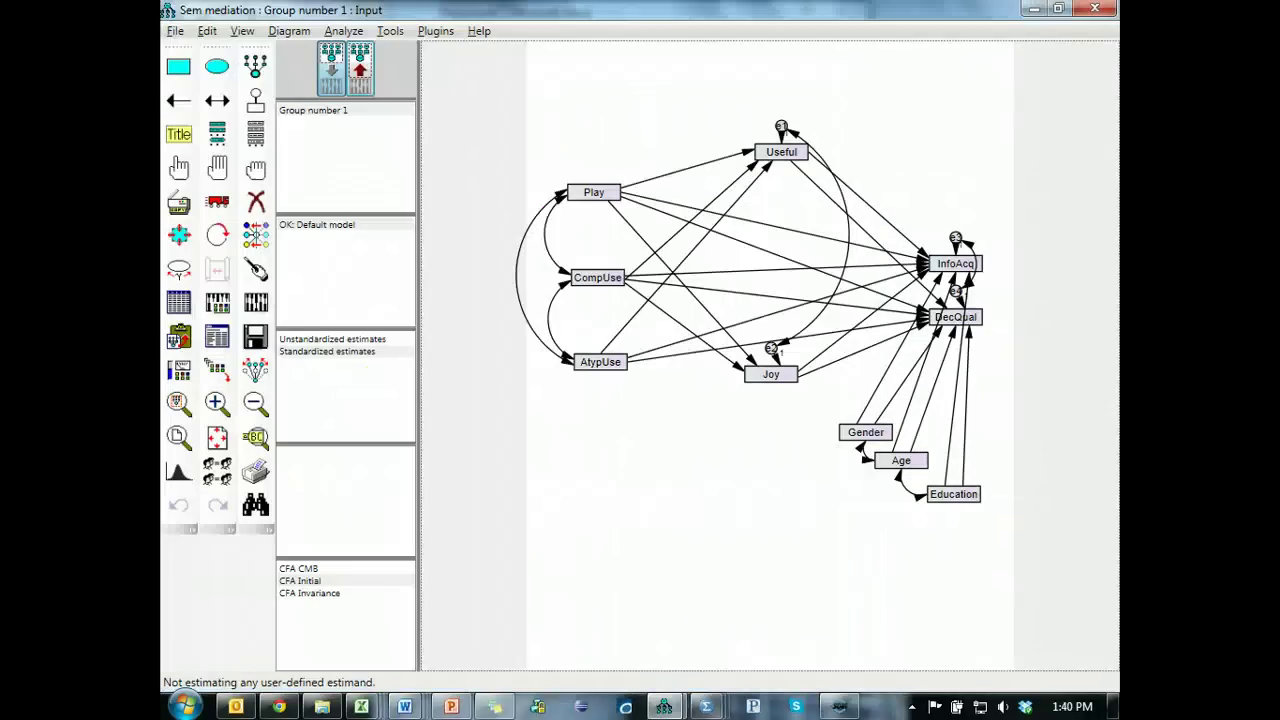
click(230, 346)
click(216, 130)
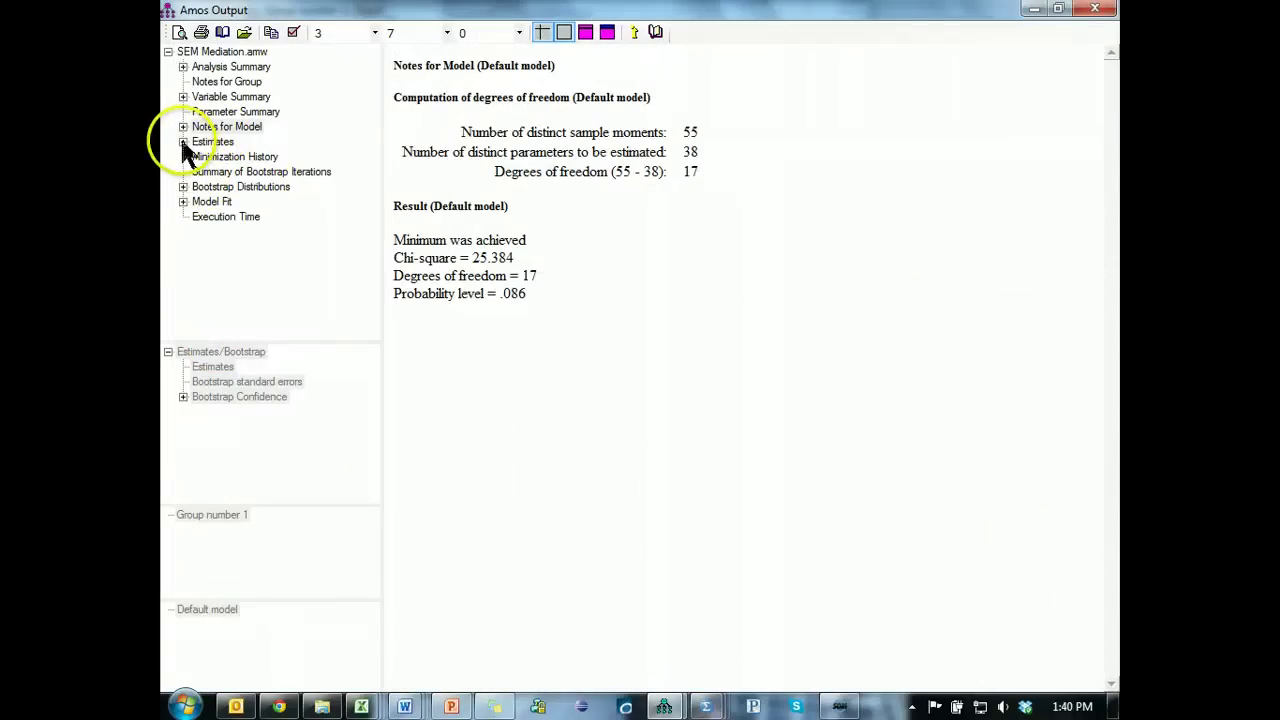
click(182, 141)
click(198, 171)
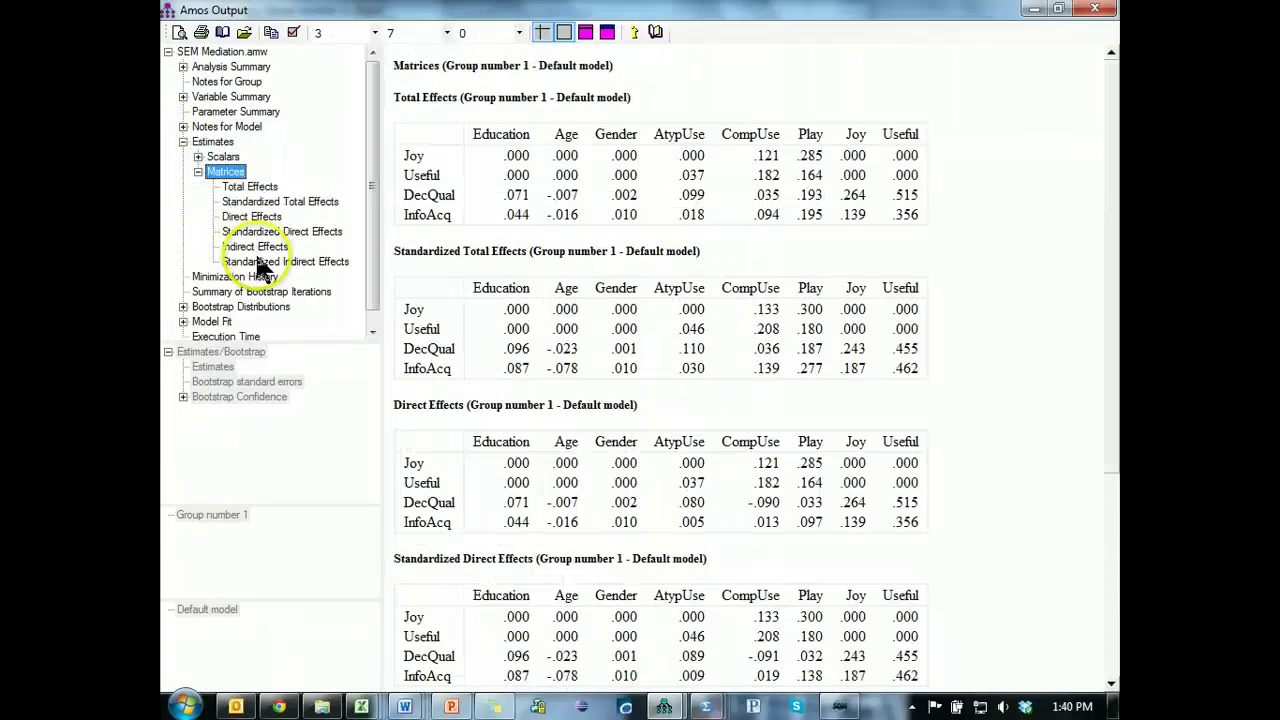
click(262, 261)
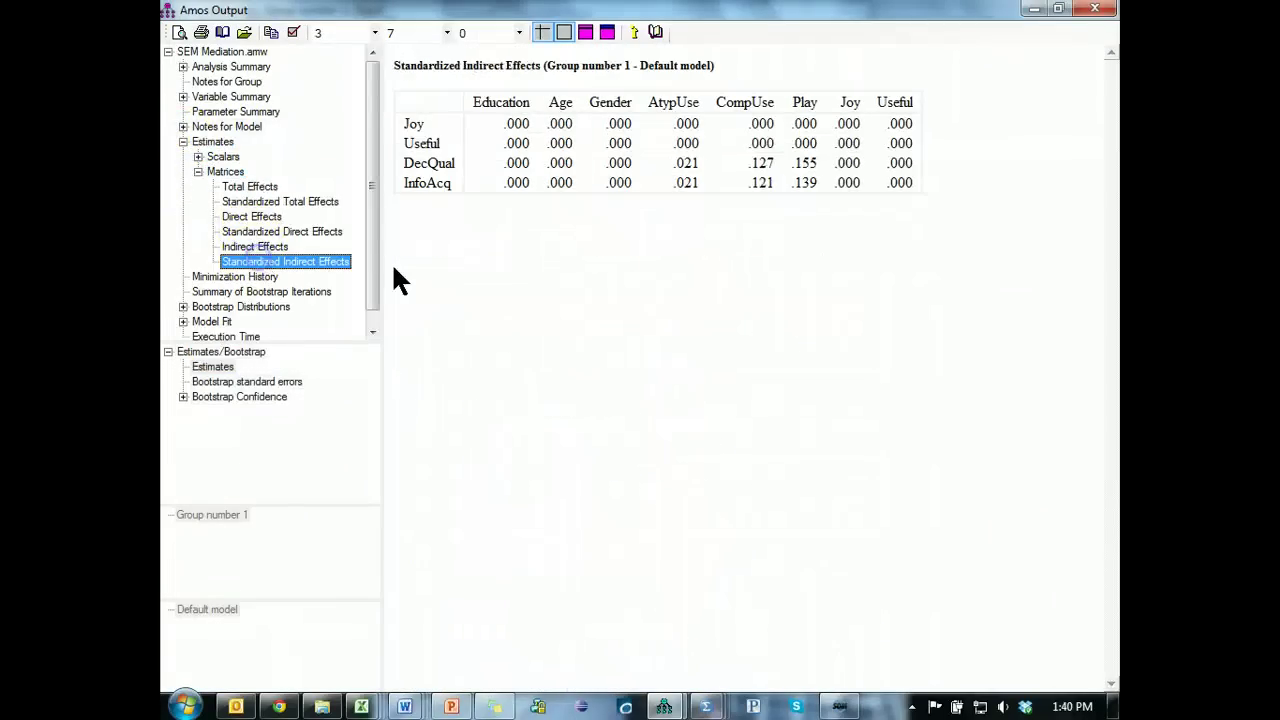
Display the bias-corrected two-tailed significance of the indirect effects.
click(183, 397)
click(198, 411)
click(312, 456)
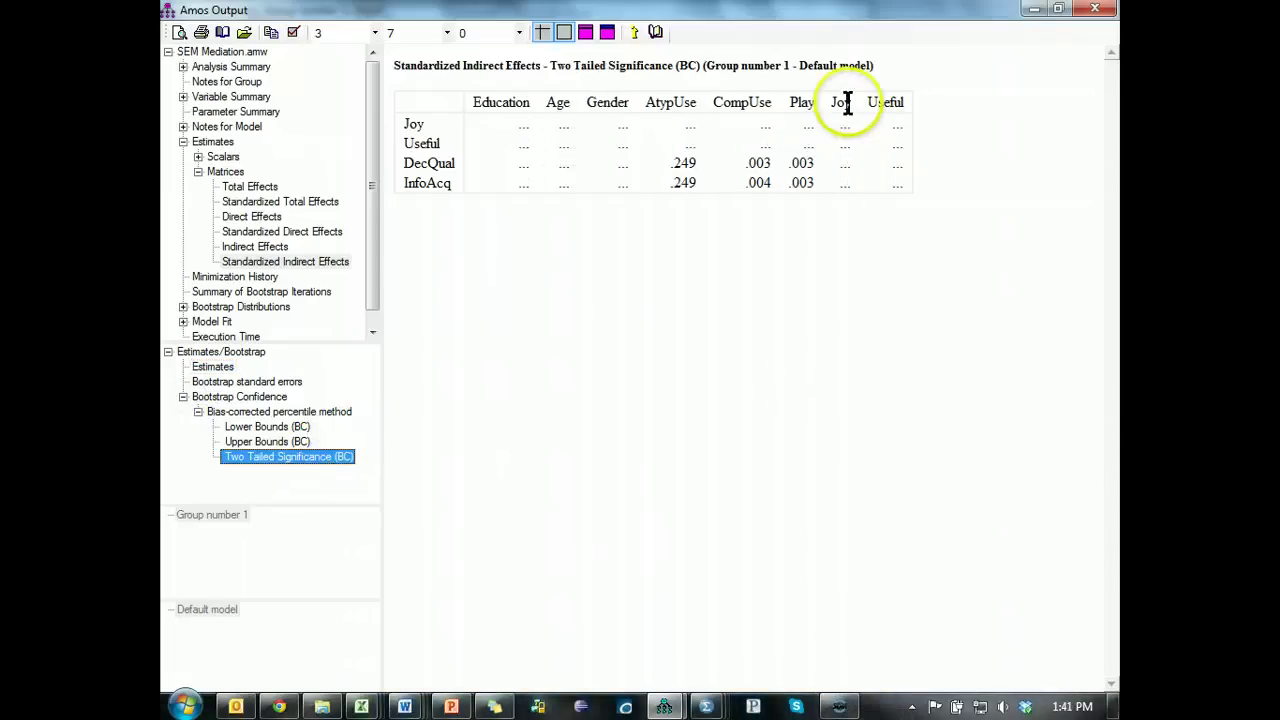
key(alt+F4)
key(alt+Tab)
key(alt+Tab)
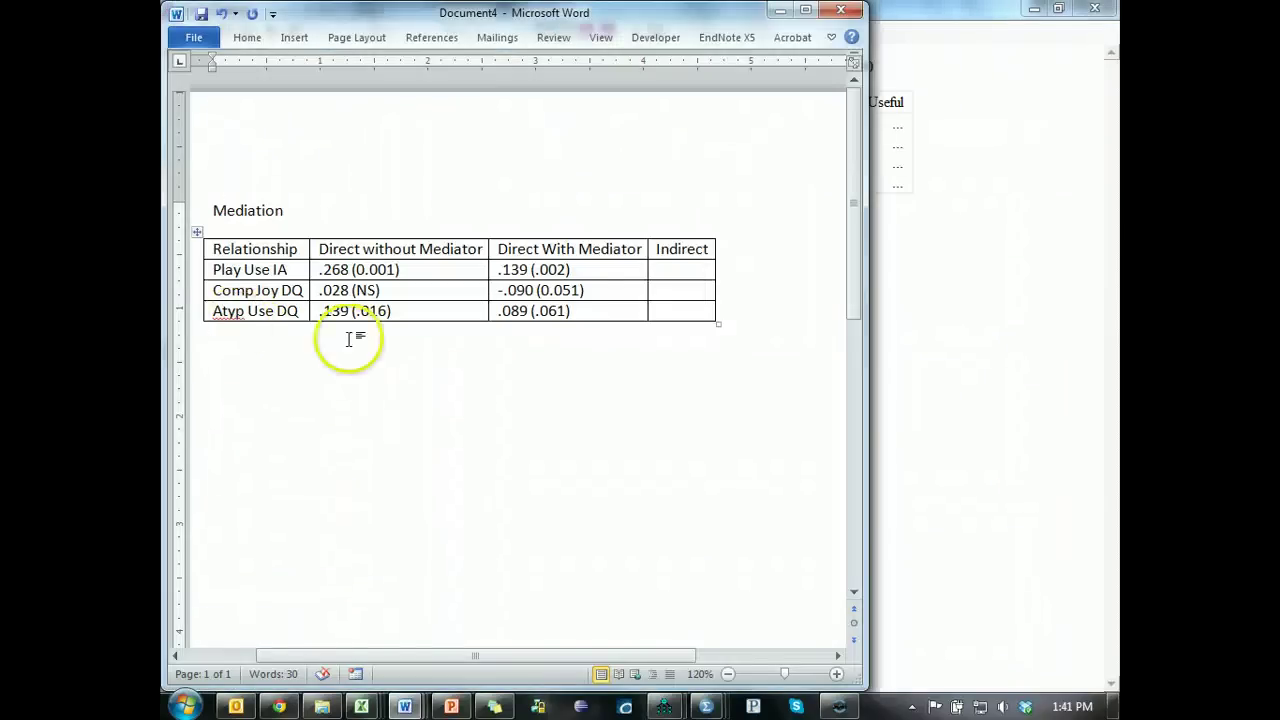
key(alt+Tab)
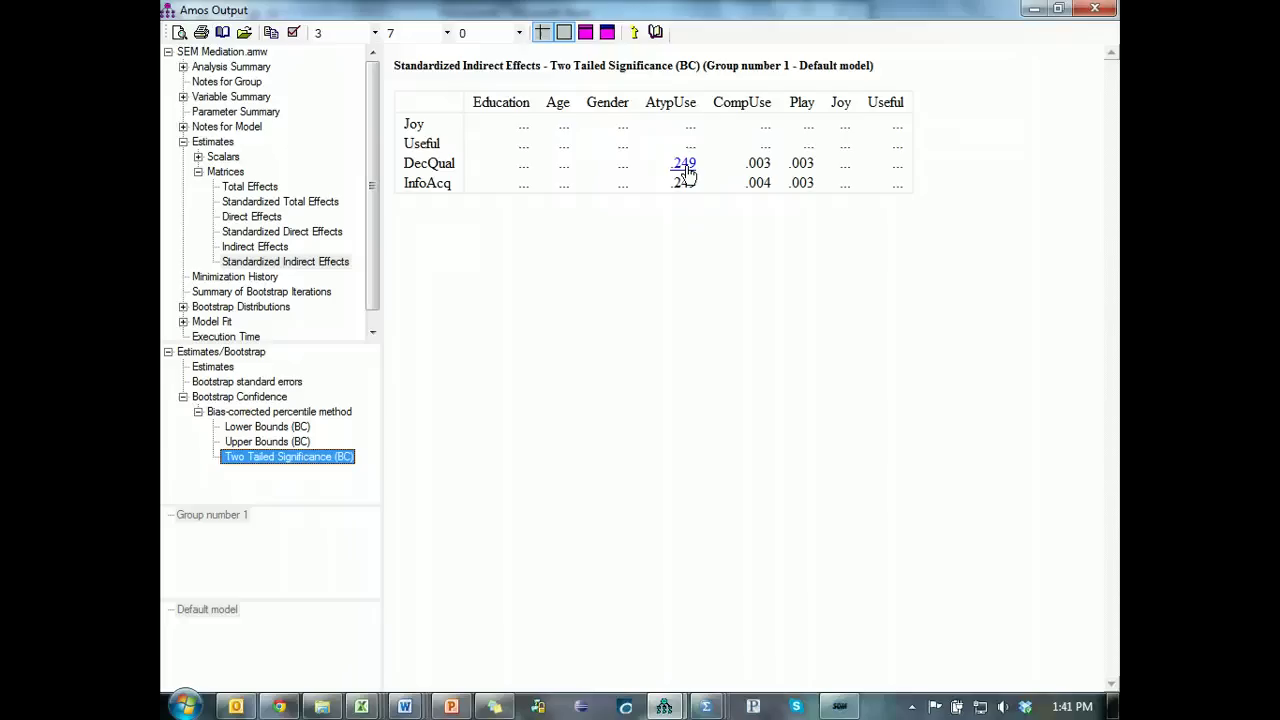
Review Atyp Use DQ's direct-effect values, .139 (.016) and .089 (.061), in the table.
key(alt+Tab)
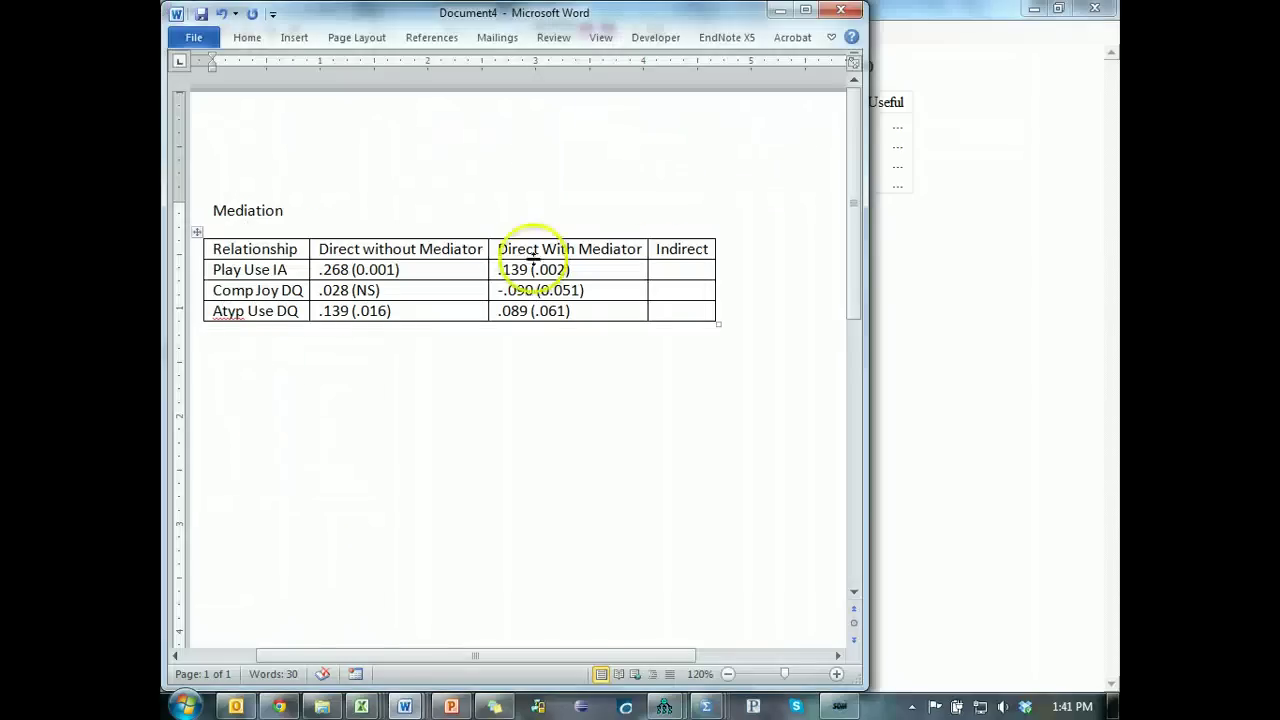
click(257, 311)
key(alt+Tab)
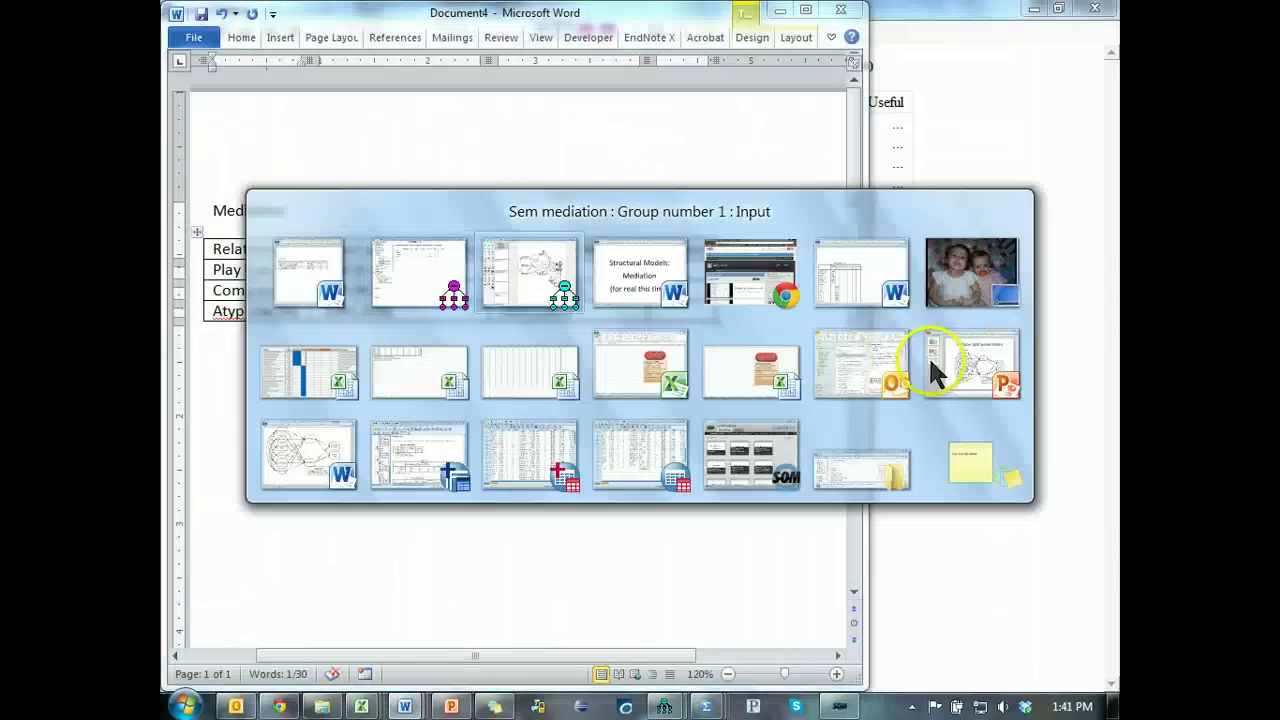
click(915, 360)
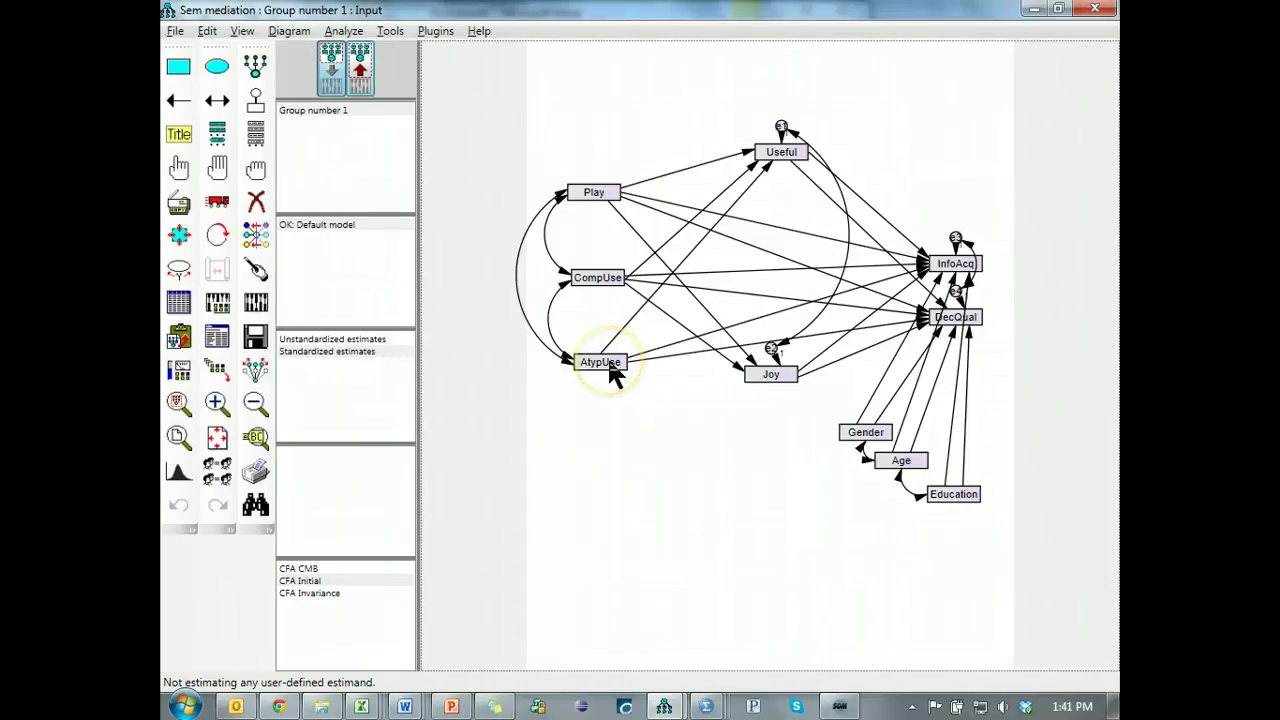
key(alt+Tab)
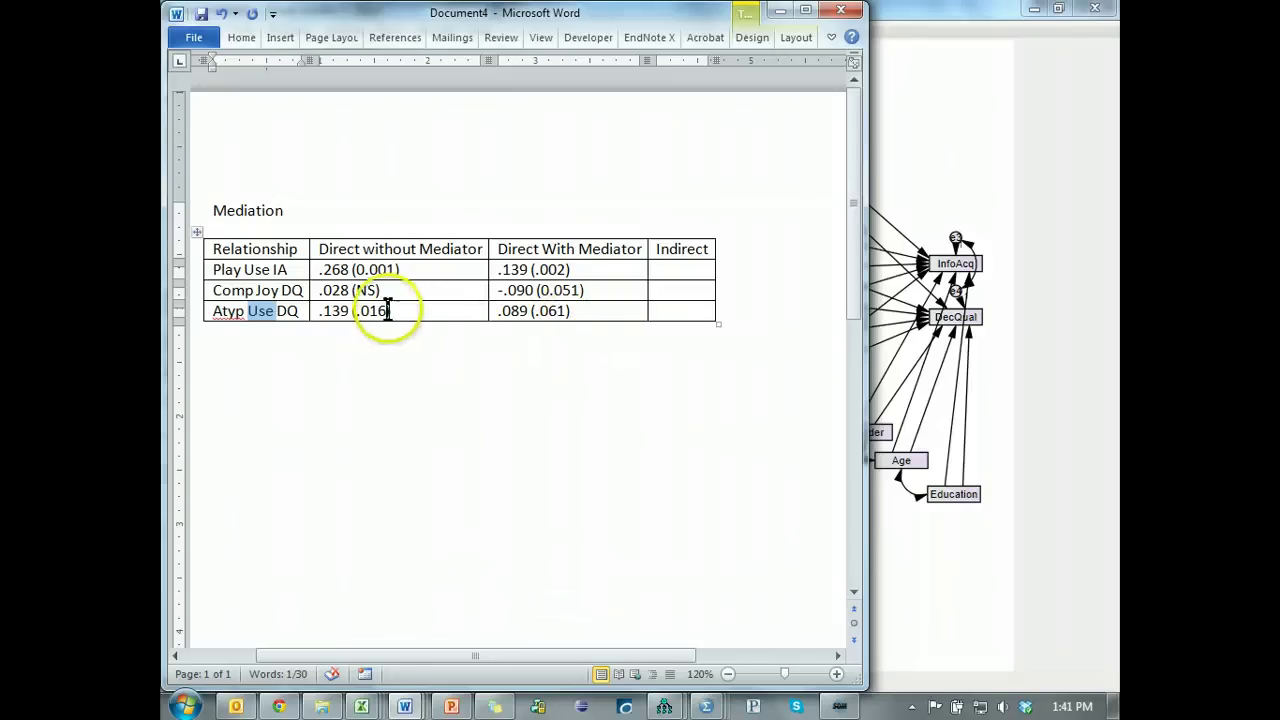
click(671, 308)
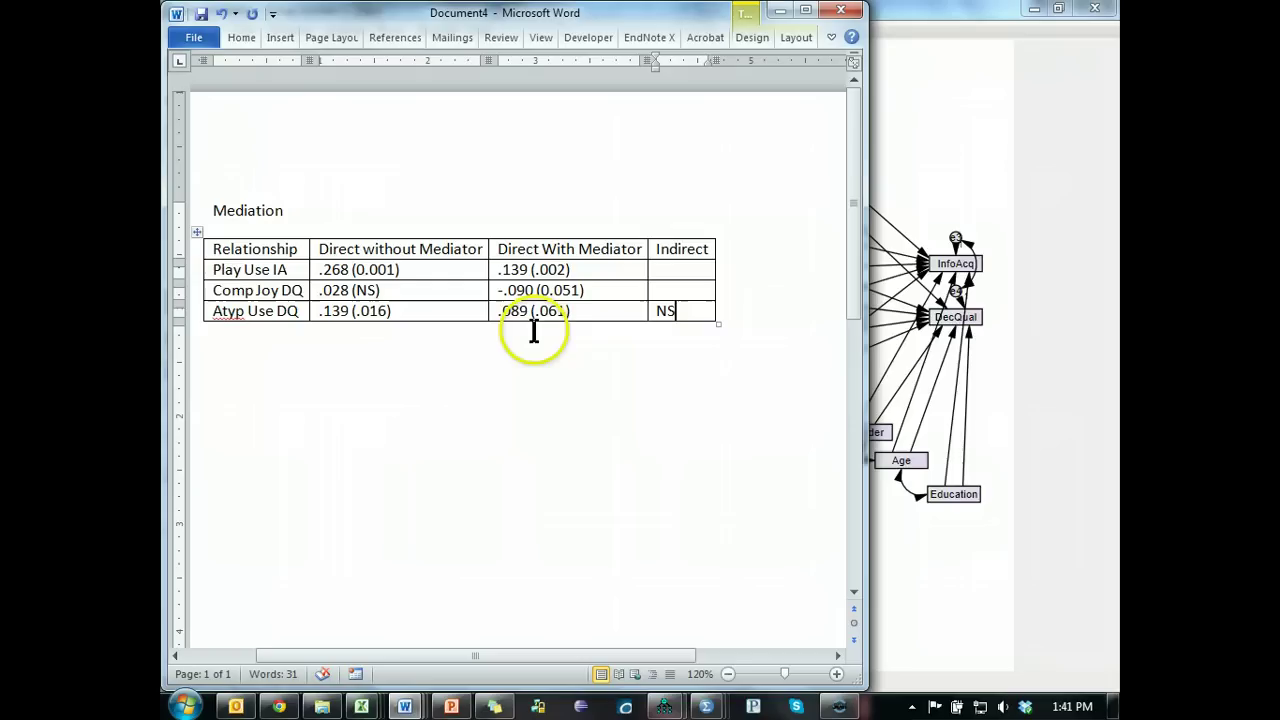
drag(572, 311, 420, 310)
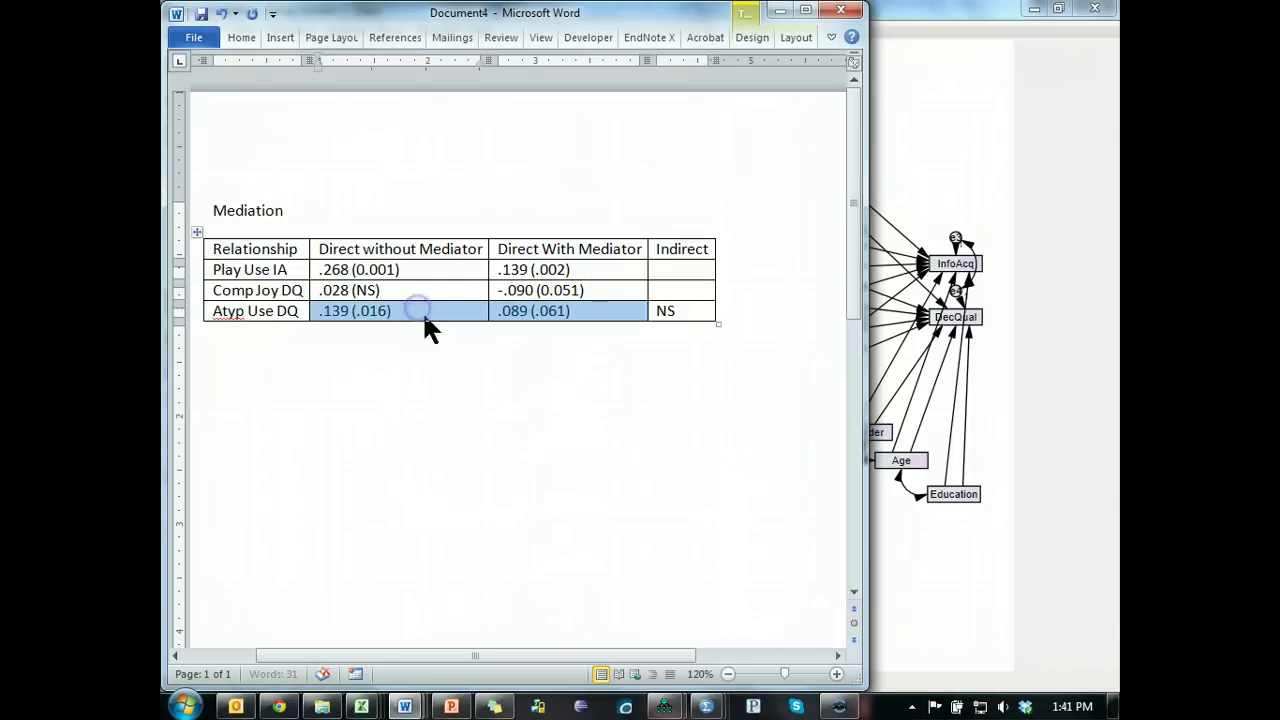
click(516, 407)
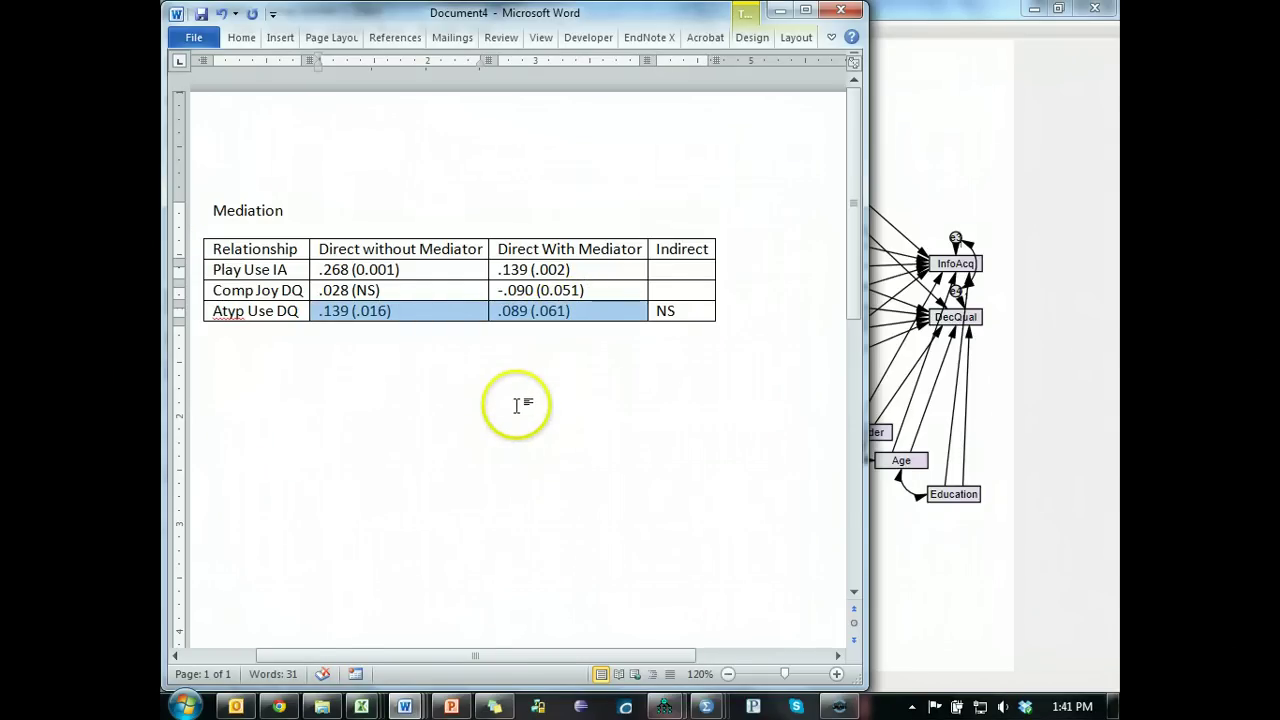
Check AtypUse's bootstrap significance (.249) and complete the Indirect cell as 'NS, no mediation'.
key(alt+Tab)
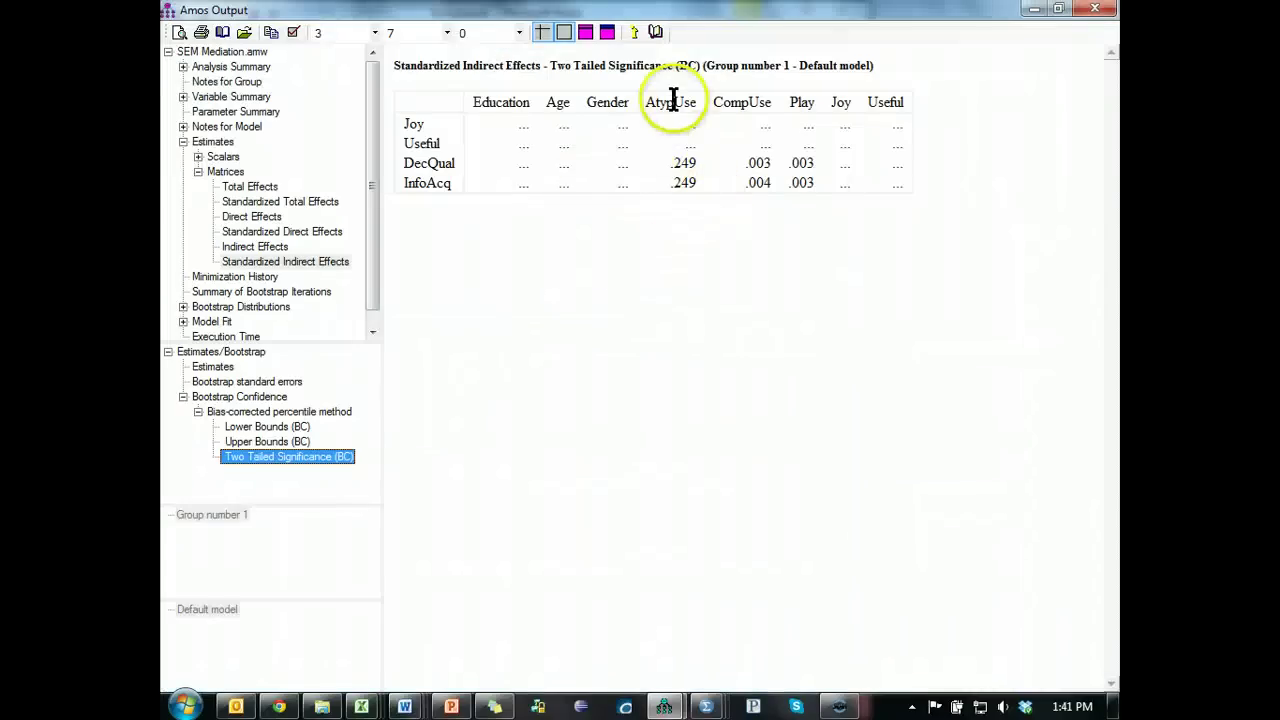
click(701, 168)
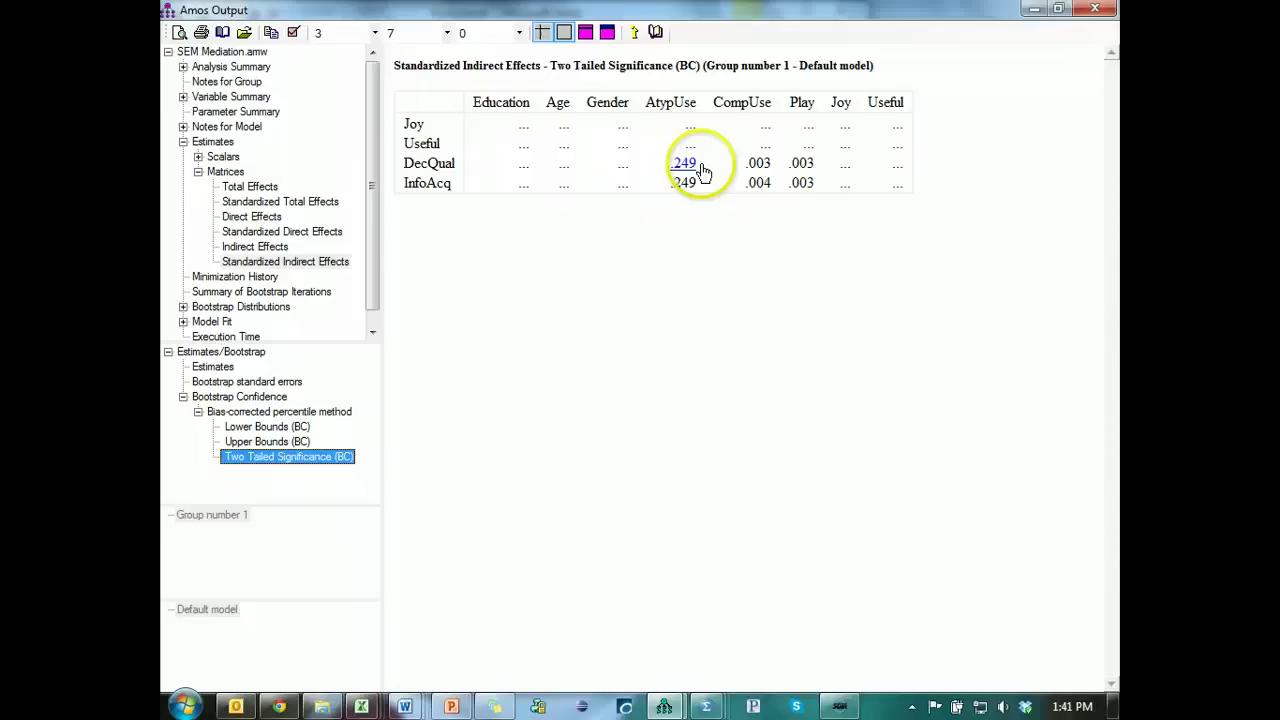
click(684, 184)
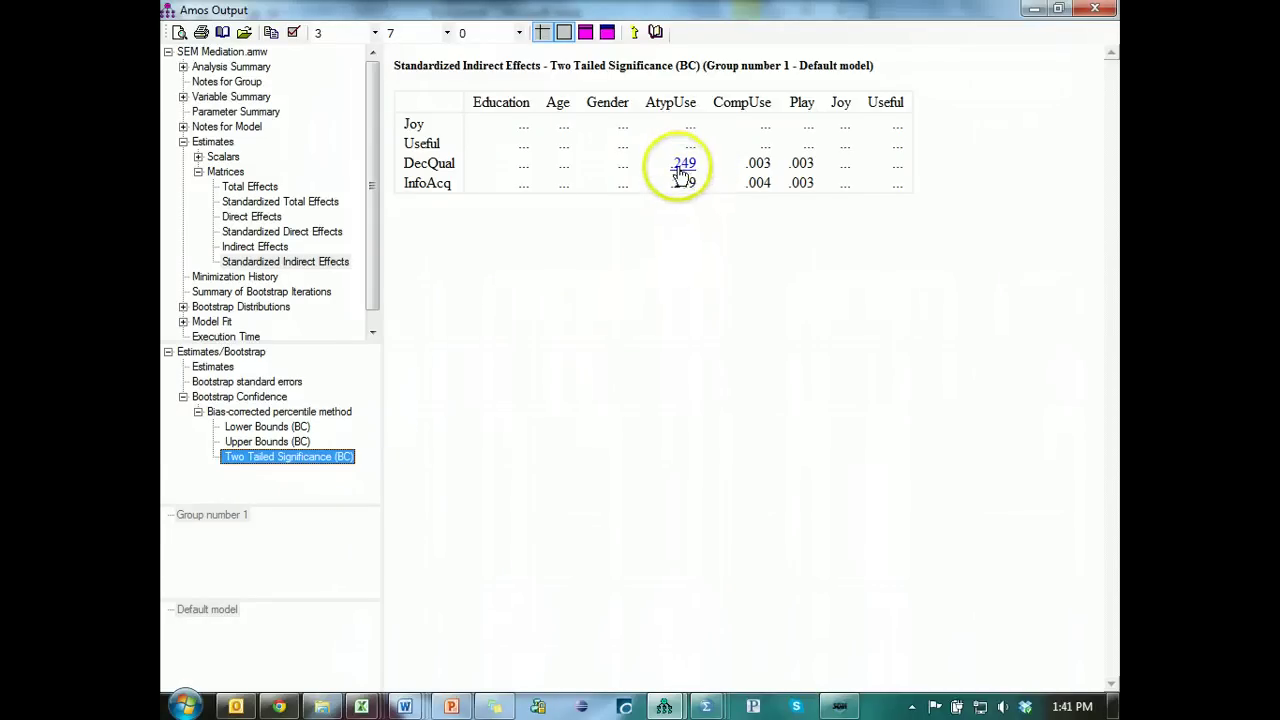
key(alt+Tab)
click(684, 311)
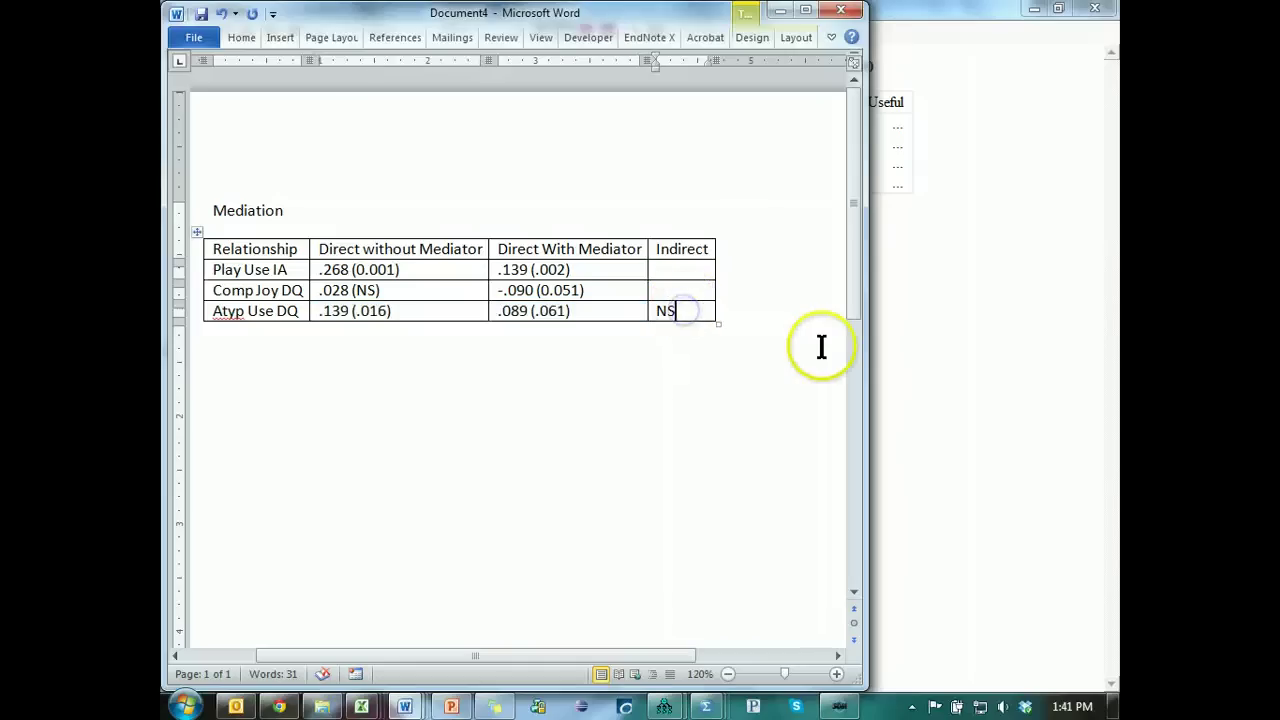
text(, no mediation)
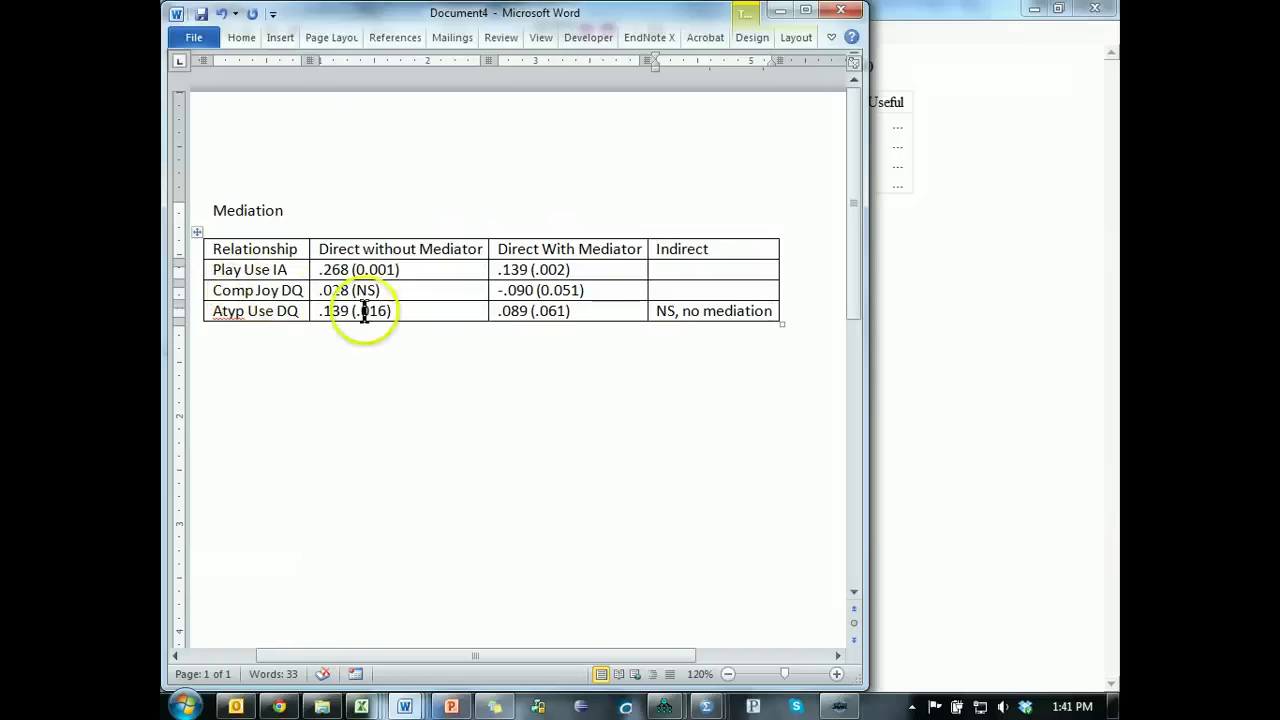
key(alt+Tab)
key(alt+Tab)
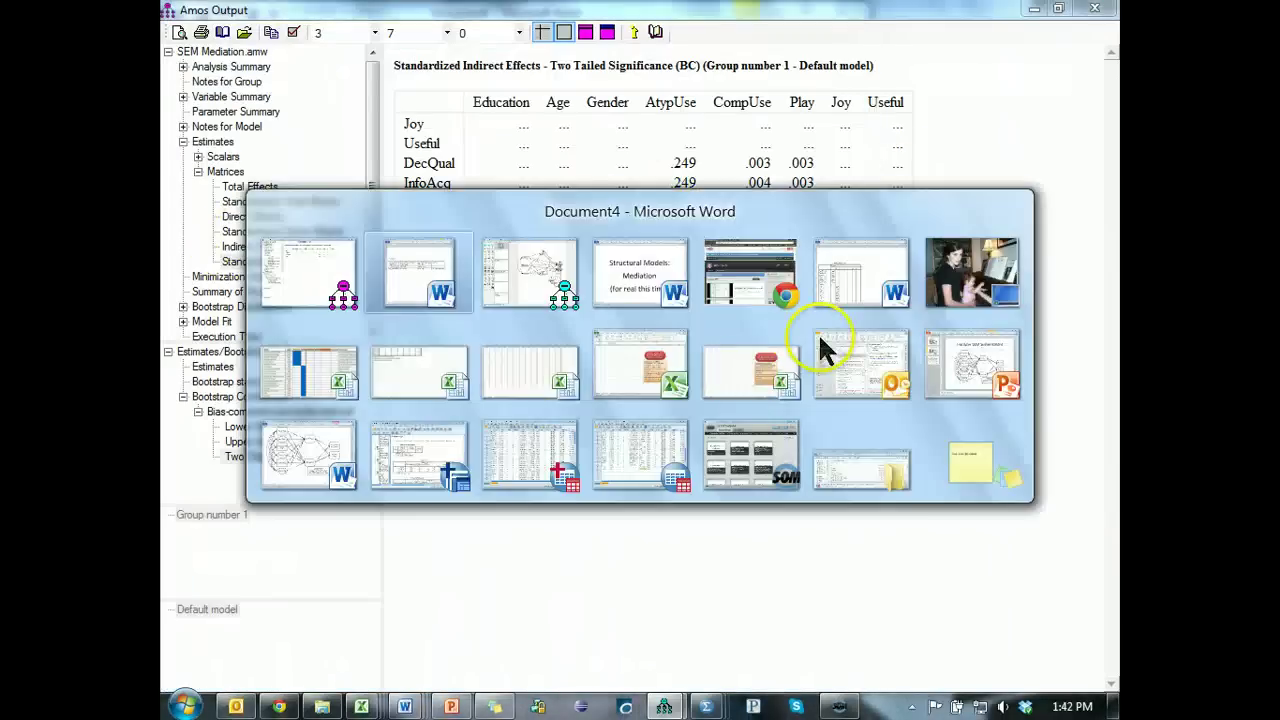
Draw a new path from AtypUse to Joy in the diagram.
click(741, 367)
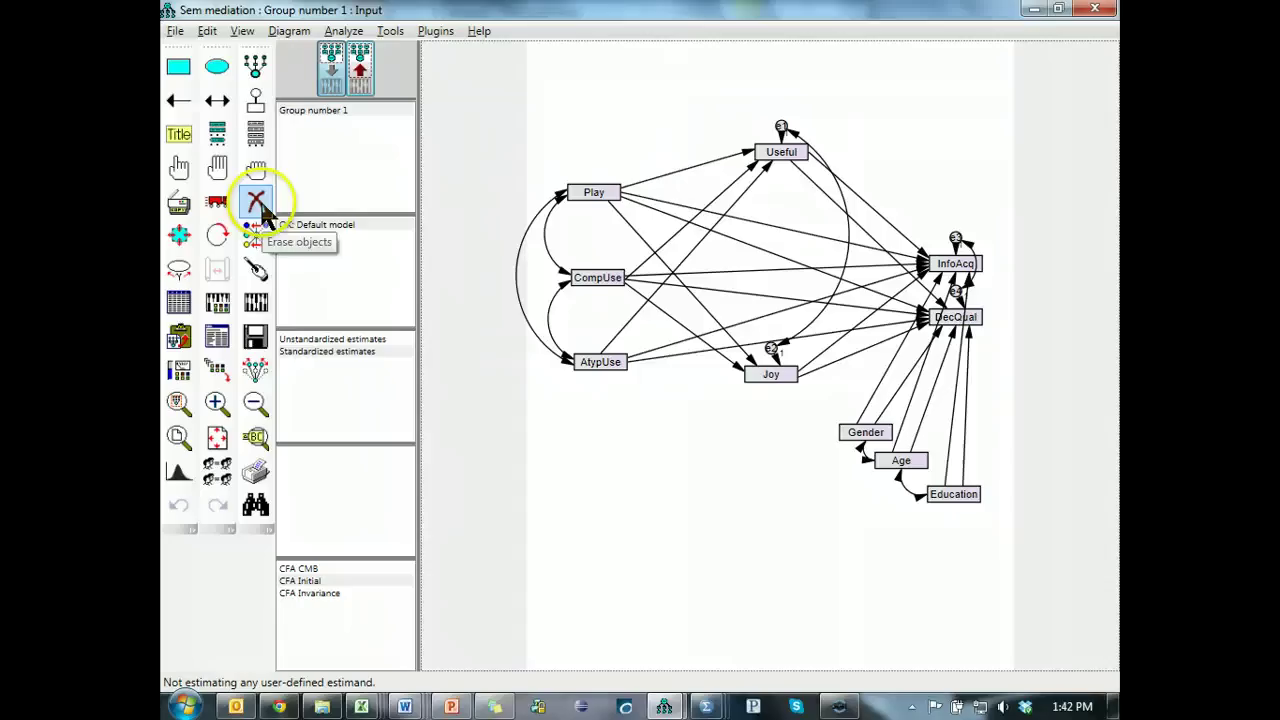
click(178, 100)
click(600, 358)
drag(608, 372, 771, 370)
click(258, 206)
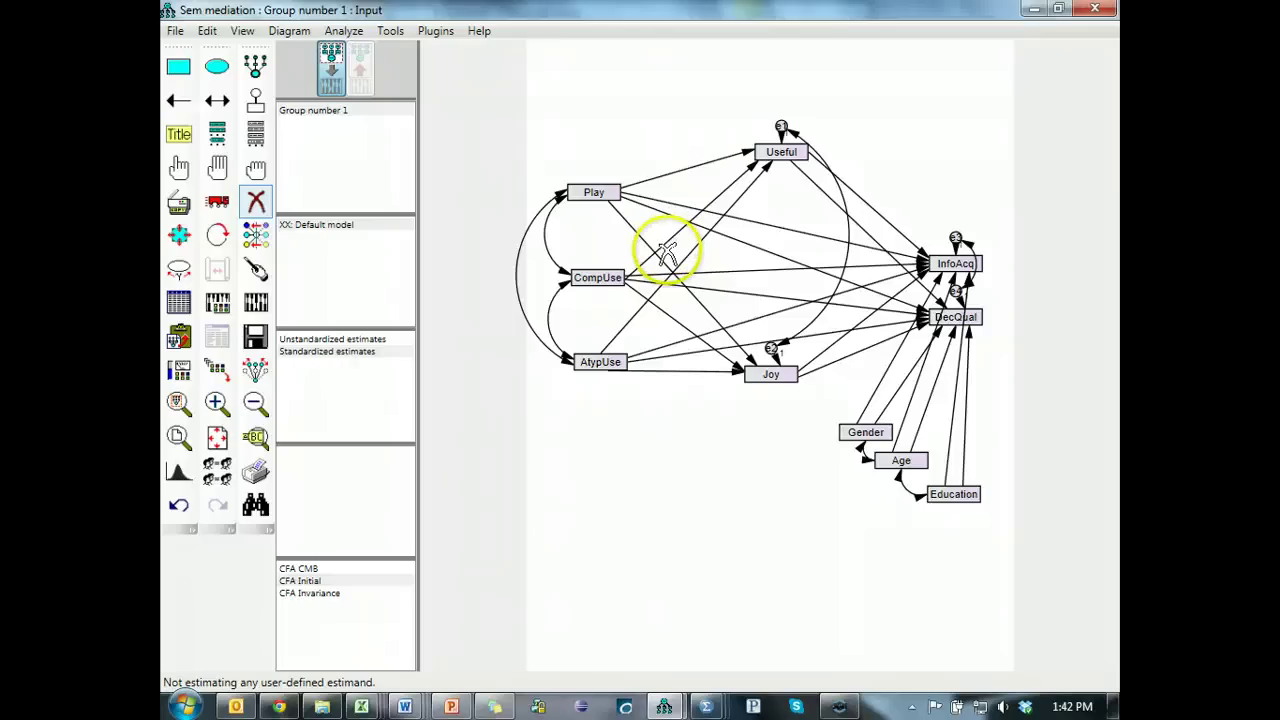
Delete the CompUse→Useful path and re-run the estimation.
key(alt+Tab)
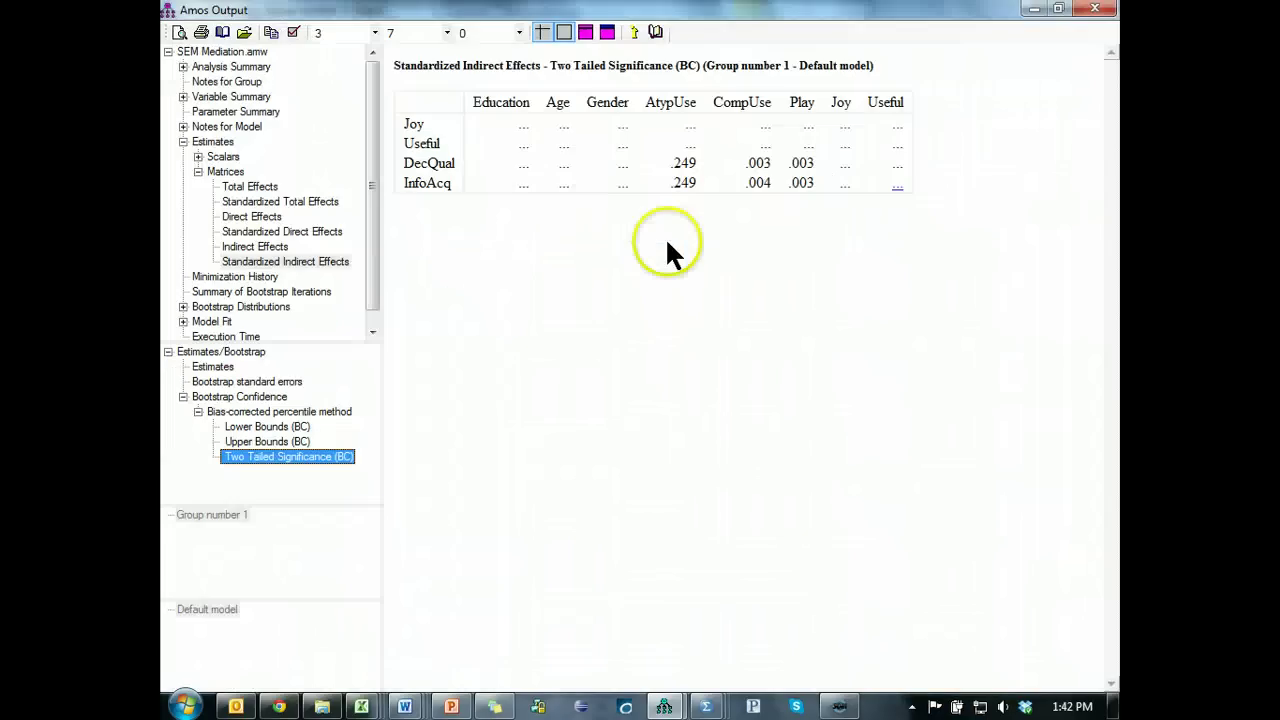
key(alt+Tab)
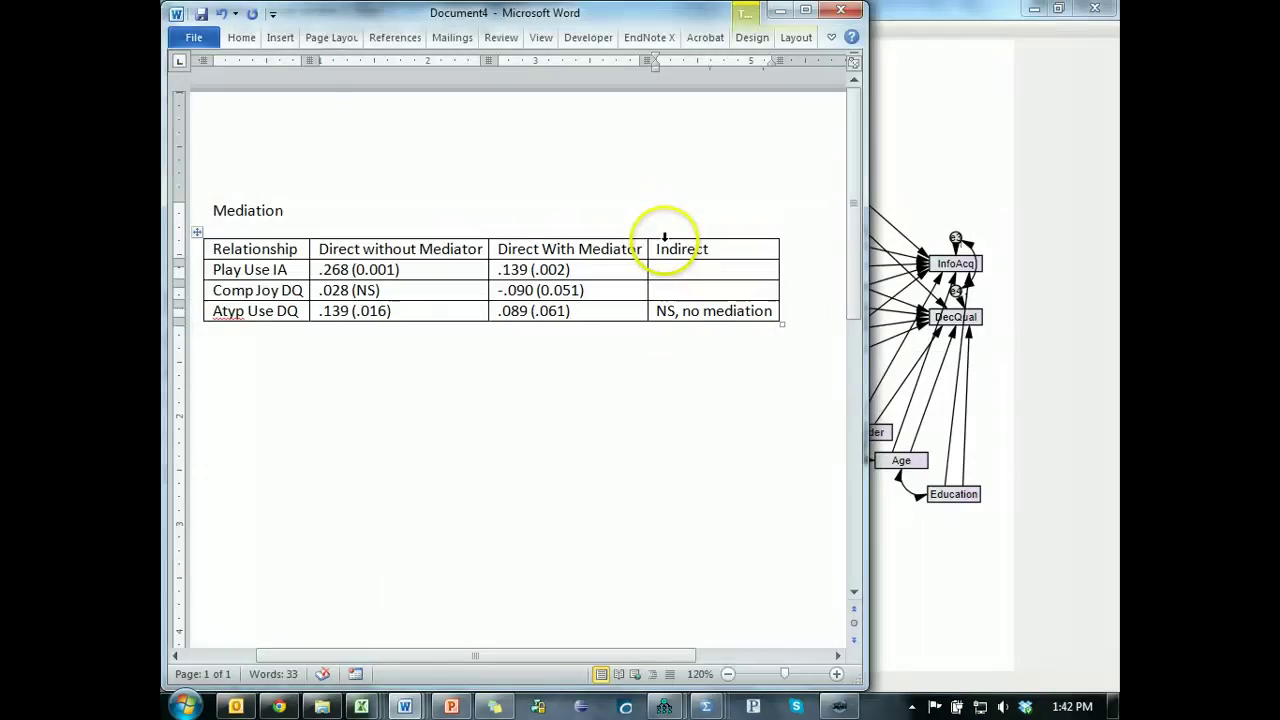
key(alt+Tab)
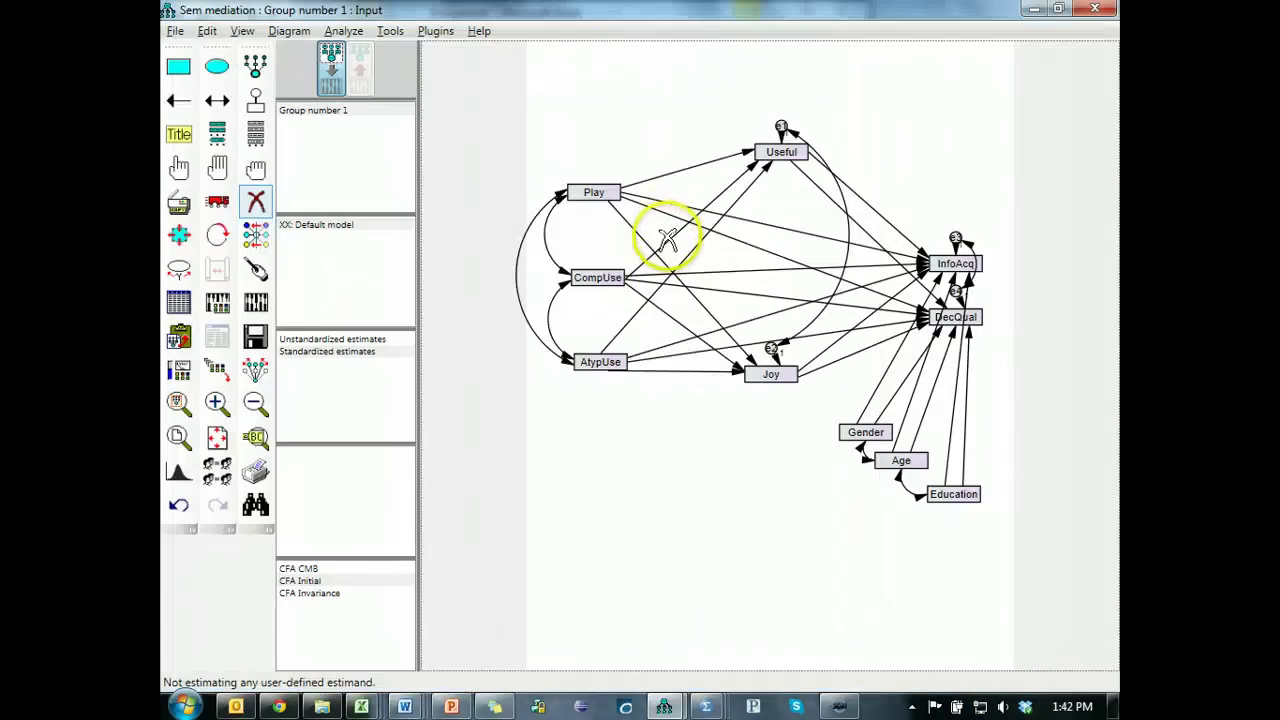
click(665, 243)
click(268, 301)
click(612, 249)
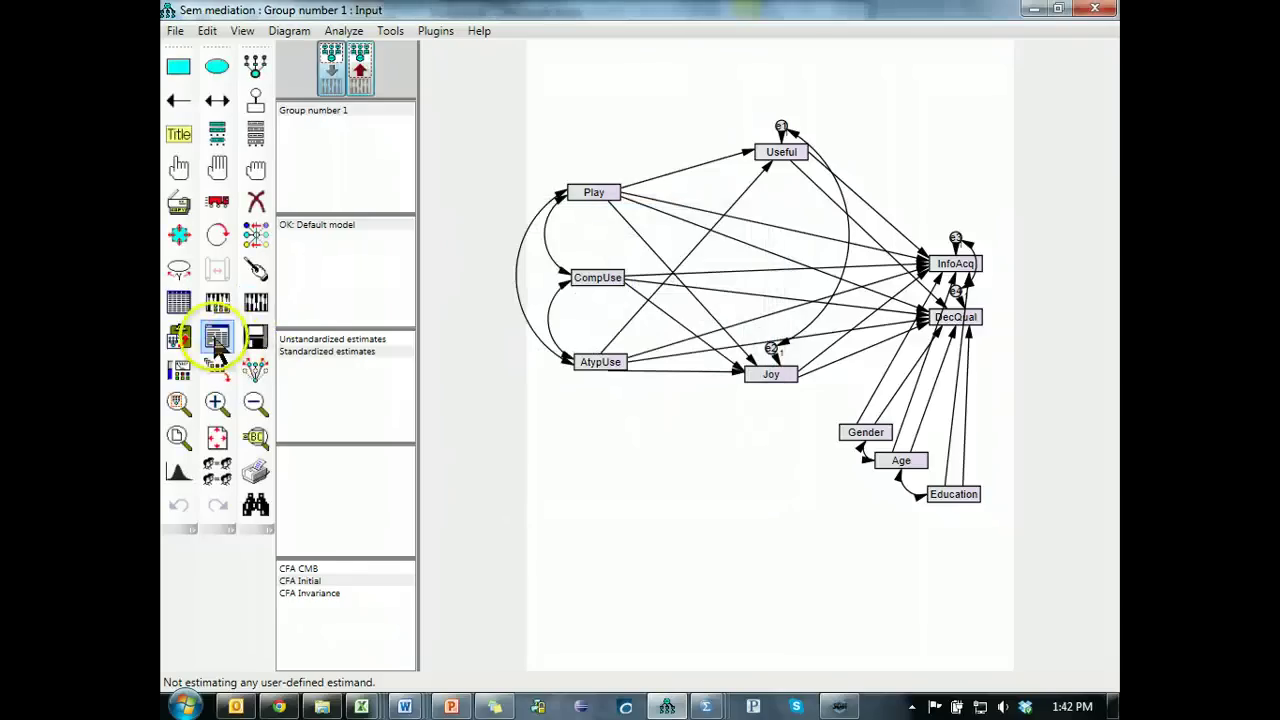
Review bias-corrected two-tailed indirect-effect significances: AtypUse .006 (DecQual) and .009 (InfoAcq).
click(217, 342)
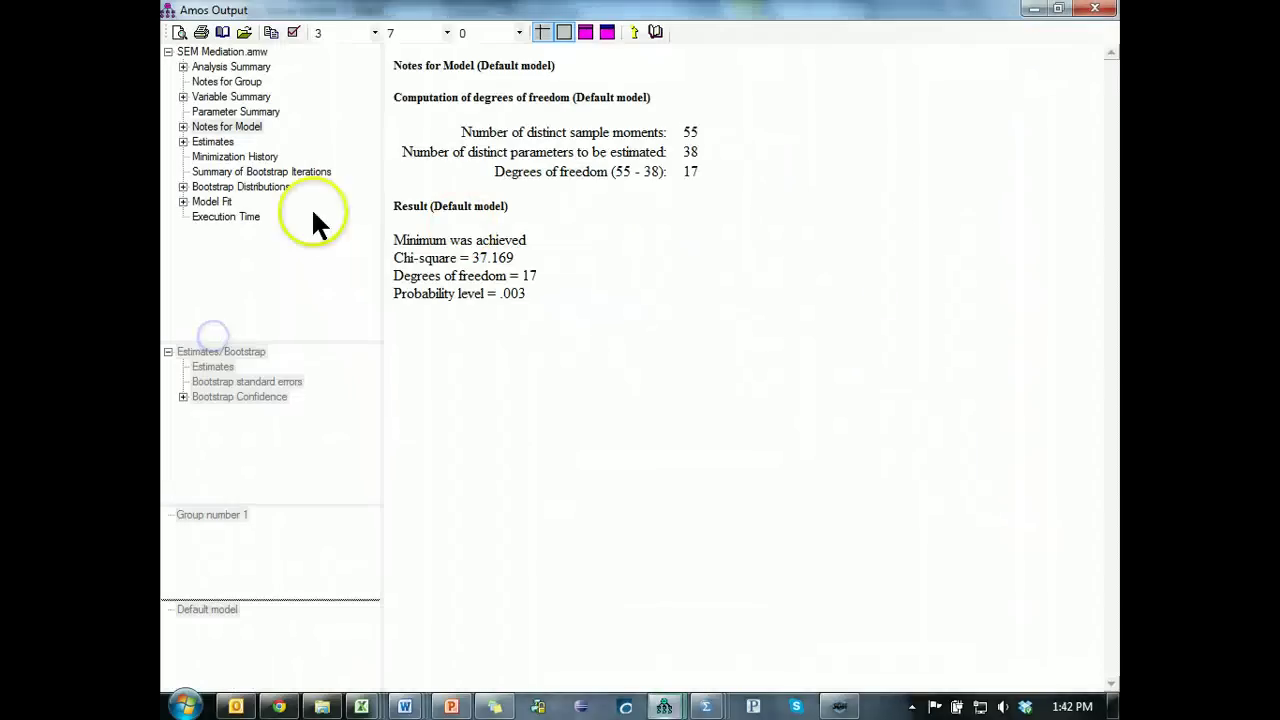
click(183, 142)
click(198, 172)
click(241, 263)
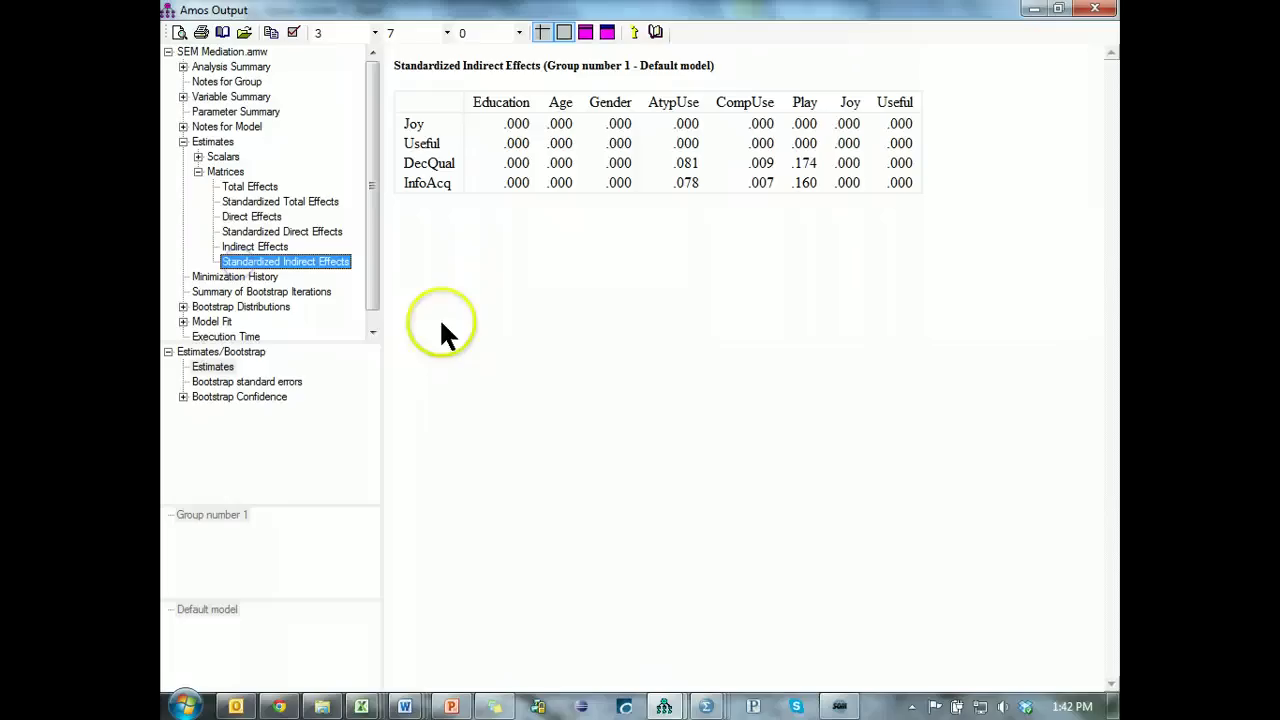
click(183, 397)
click(198, 412)
click(275, 456)
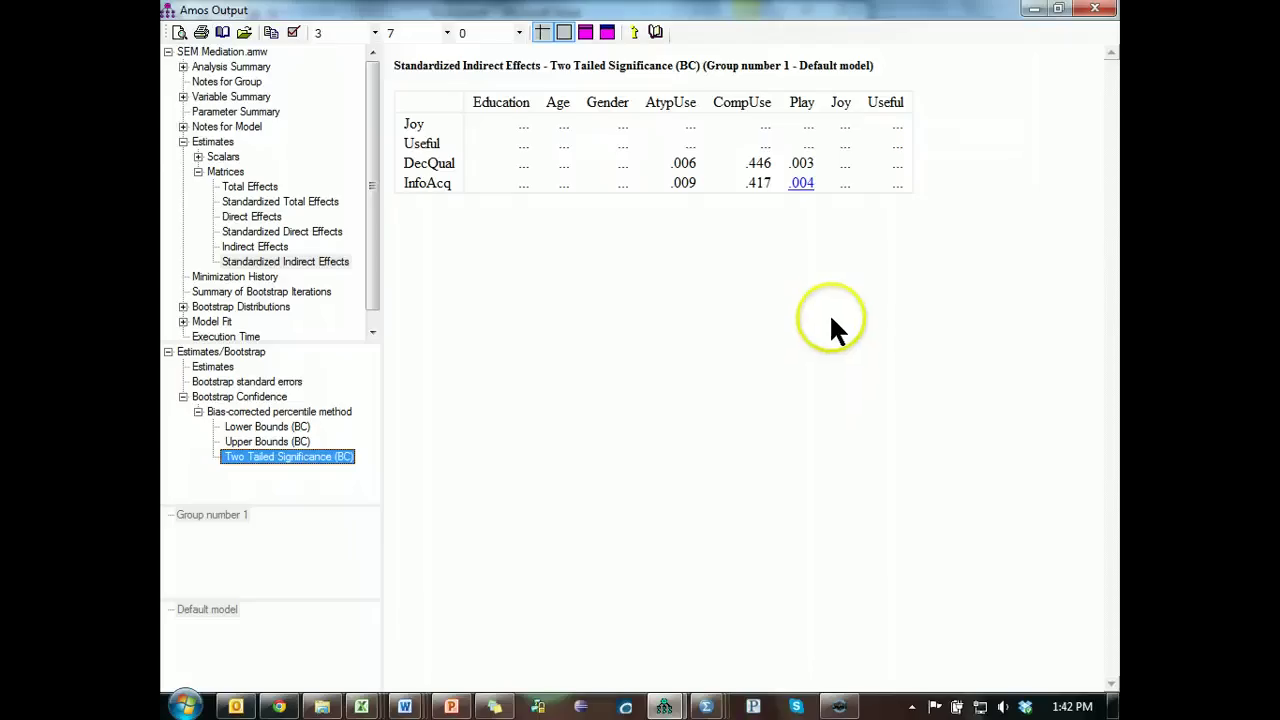
key(alt+Tab)
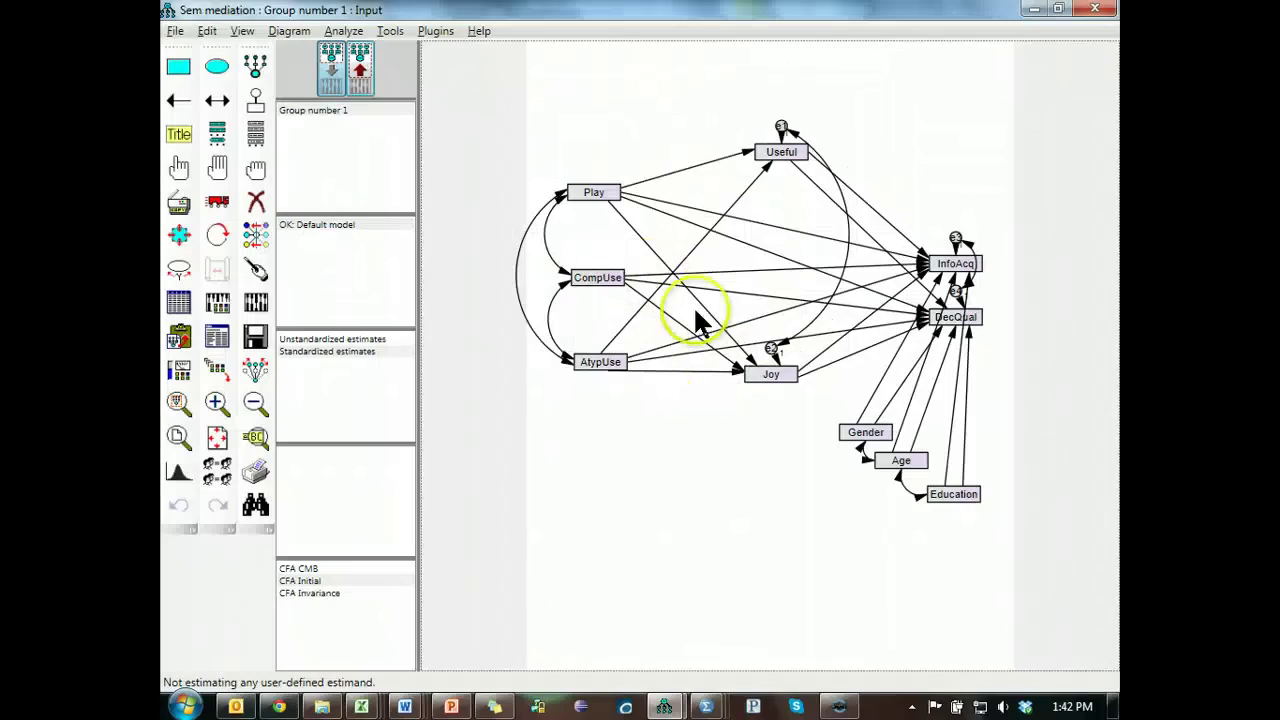
Copy 'NS, no mediation' from the Atyp Use DQ row into Comp Joy DQ's Indirect cell.
key(alt+Tab)
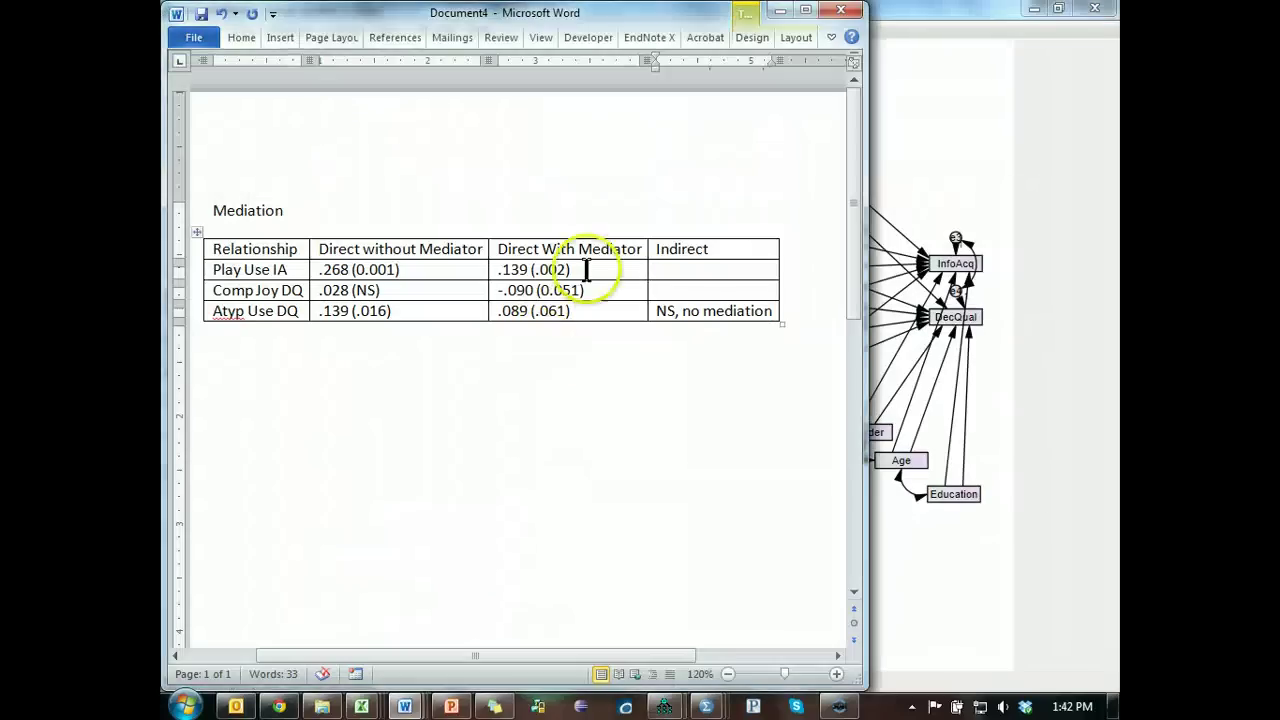
drag(658, 310, 725, 311)
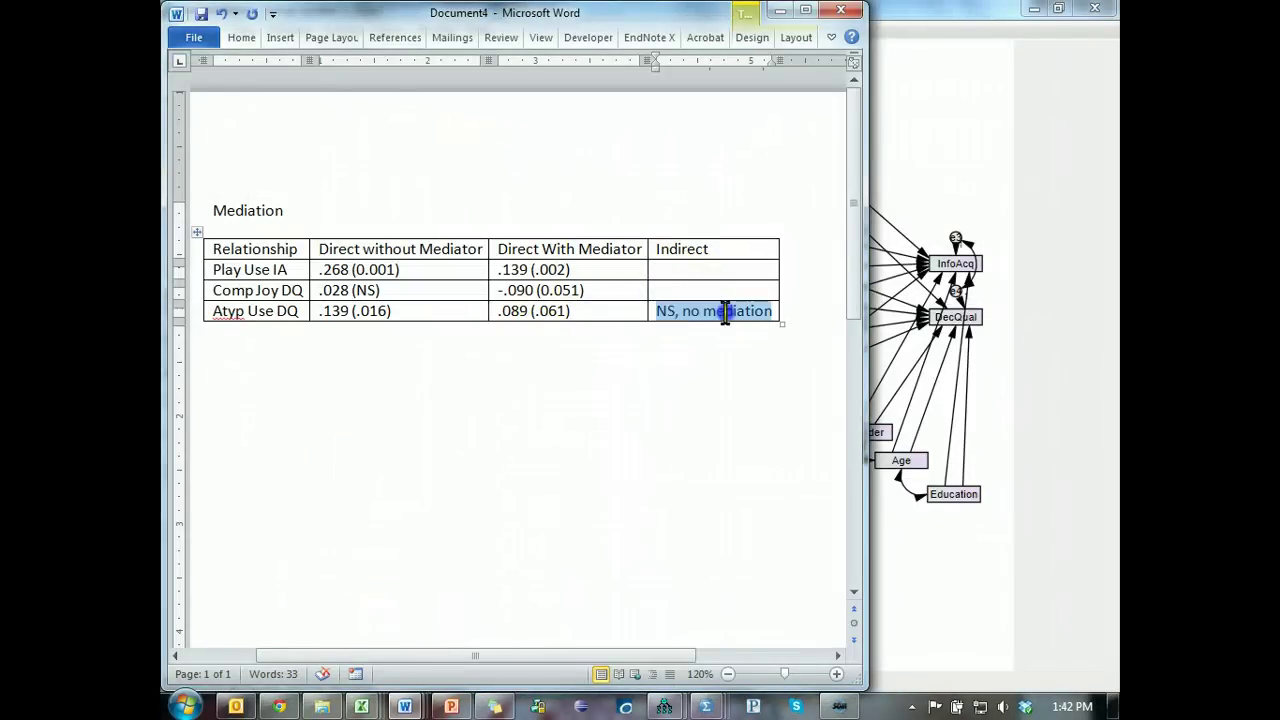
key(ctrl+c)
click(663, 290)
key(ctrl+v)
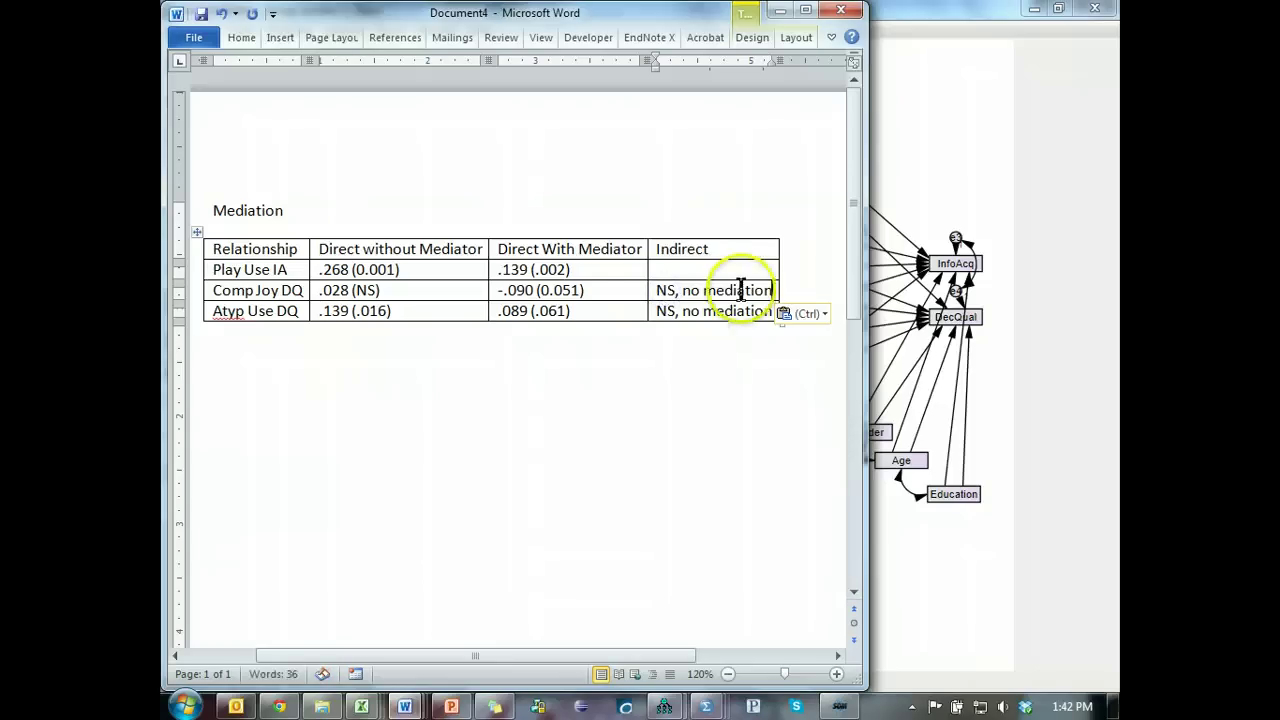
key(alt+Tab)
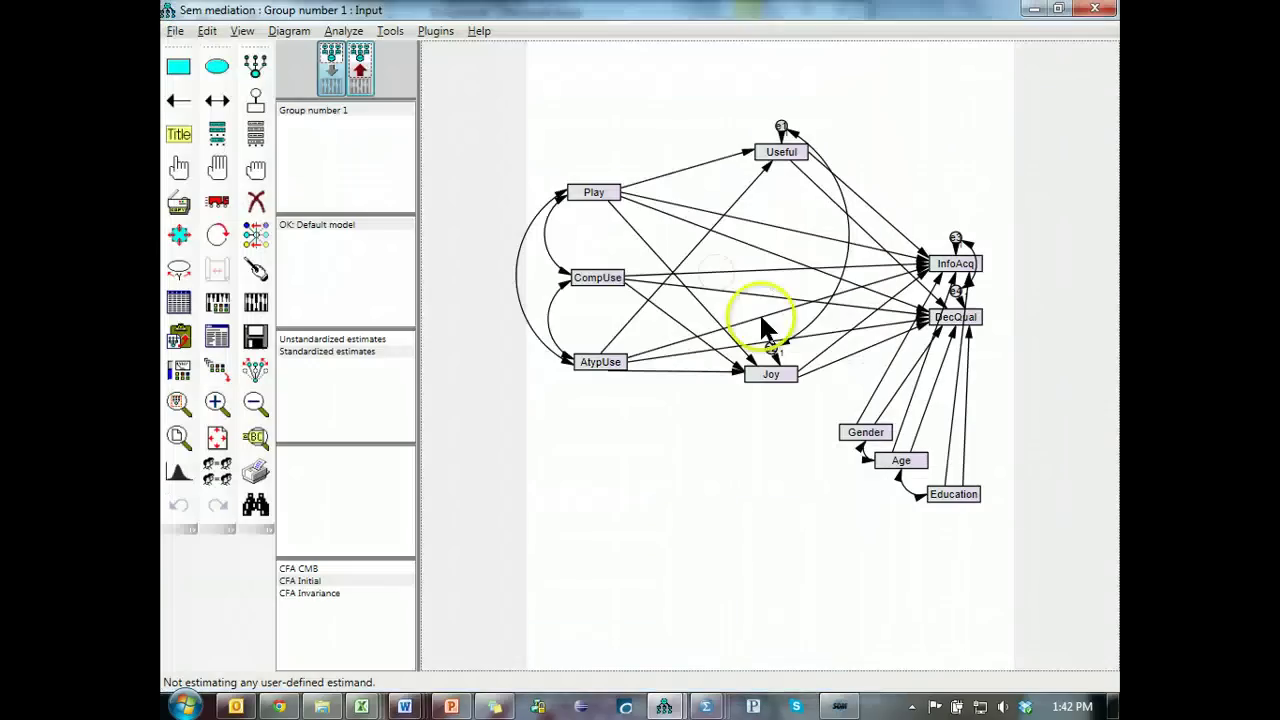
Add a CompUse→Useful path, remove Play→Joy, re-estimate, and view the text output.
click(178, 100)
mouse_move(605, 274)
mouse_down()
mouse_move(743, 163)
mouse_move(772, 156)
mouse_up()
key(alt+Tab)
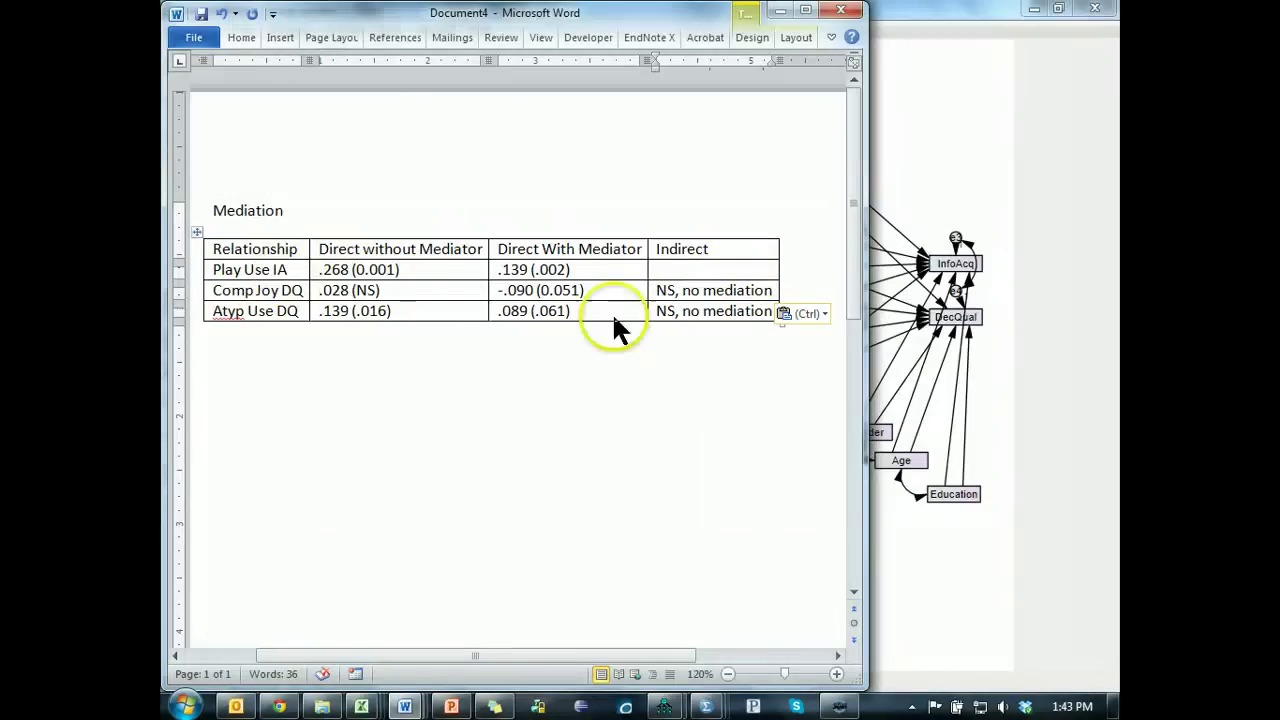
key(alt+Tab)
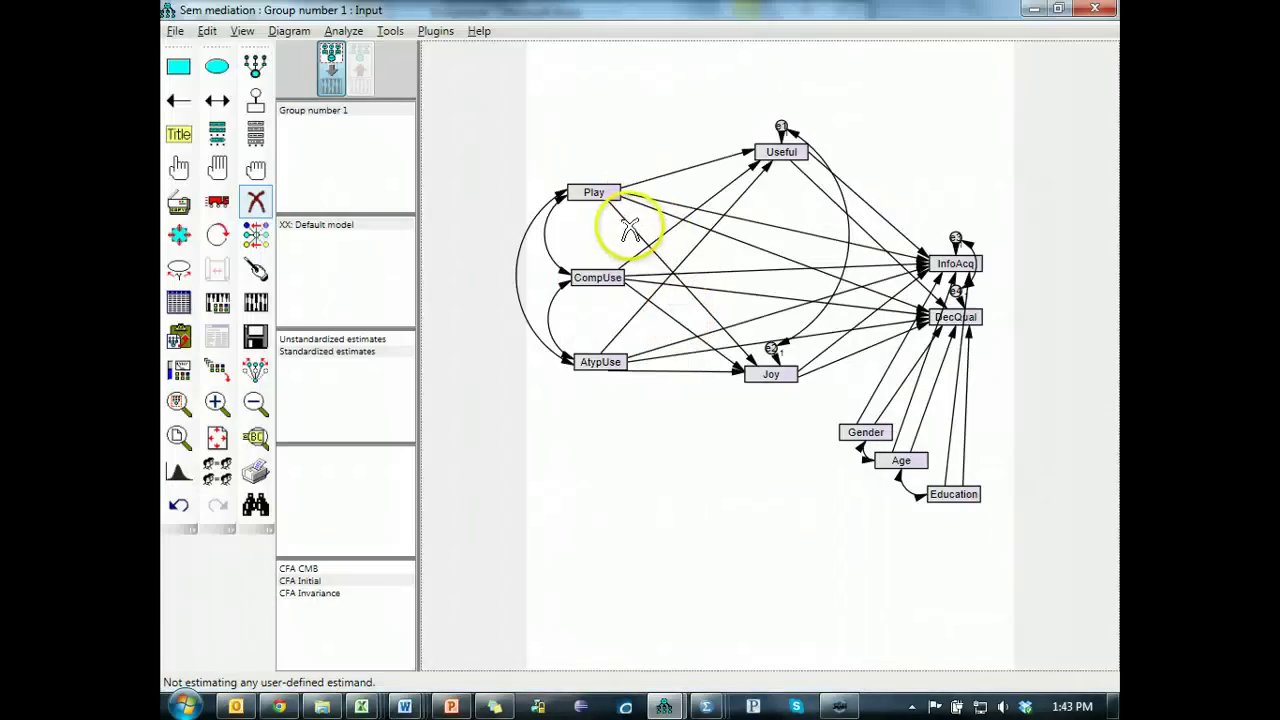
click(630, 228)
click(255, 302)
click(592, 249)
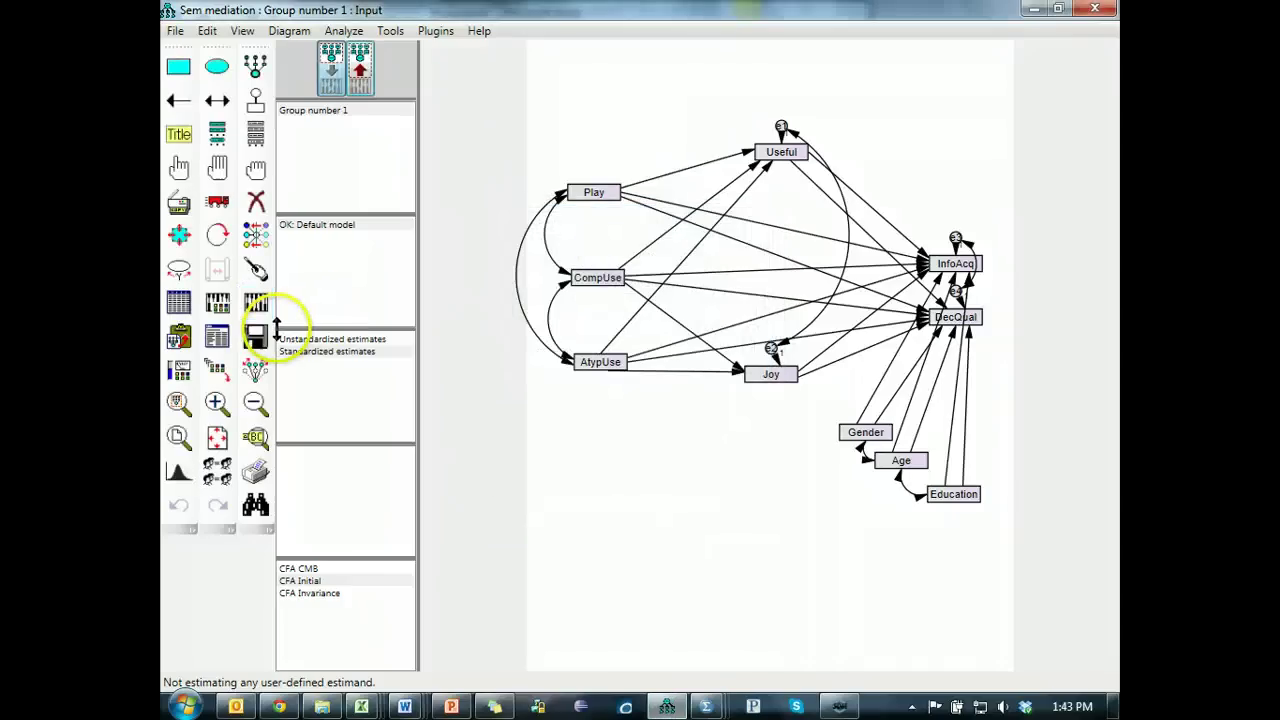
click(227, 352)
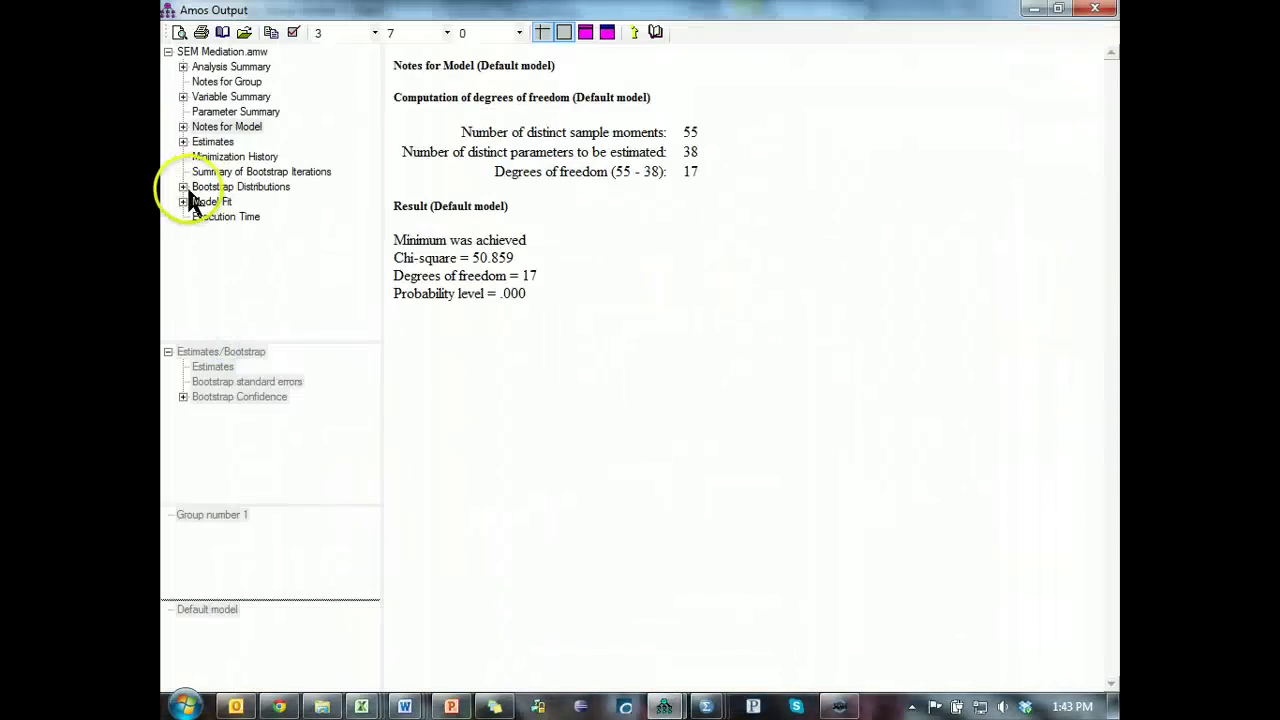
Look up bias-corrected indirect-effect significances: CompUse .004, Play .212 (DecQual) and .208 (InfoAcq).
click(183, 157)
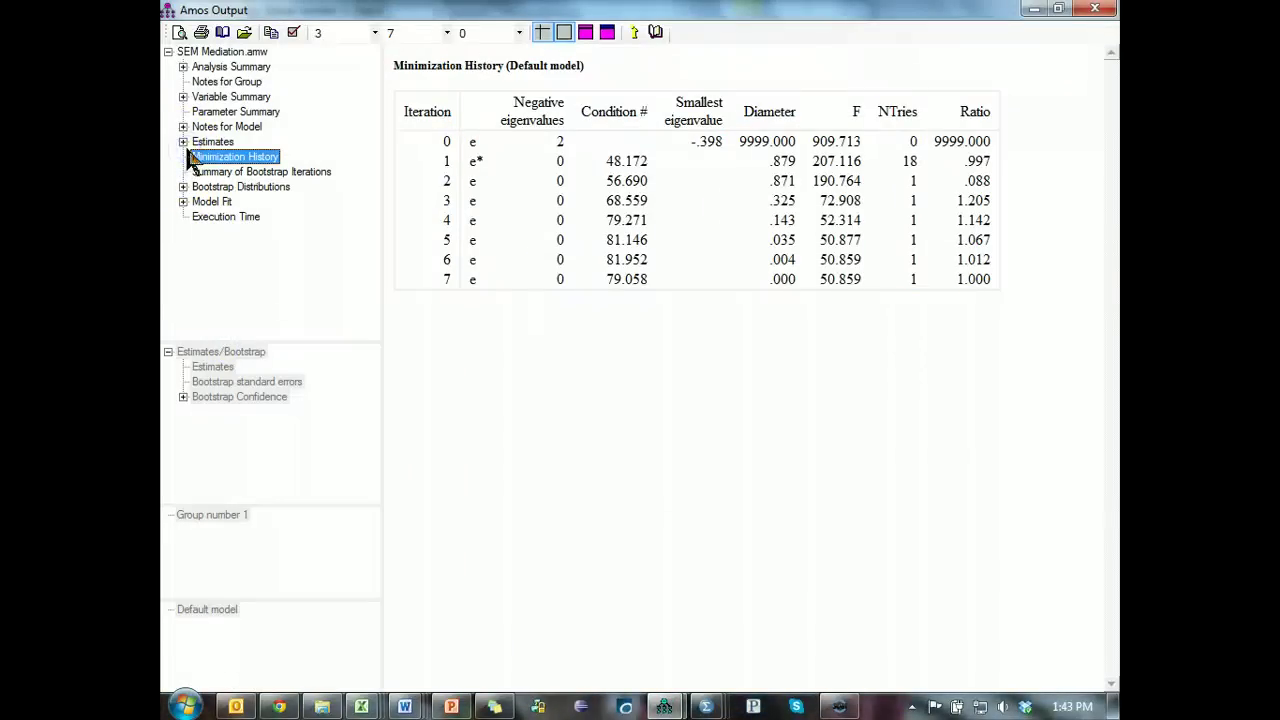
click(184, 142)
click(212, 172)
click(198, 172)
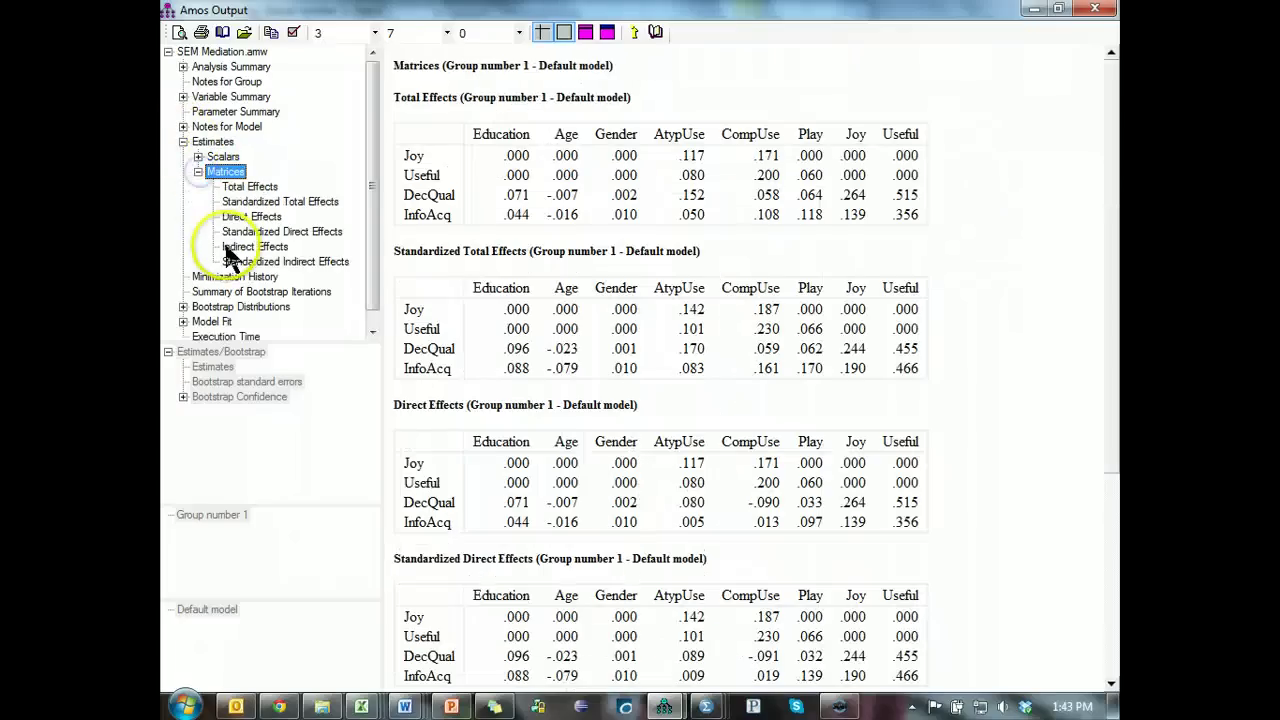
click(250, 261)
click(183, 397)
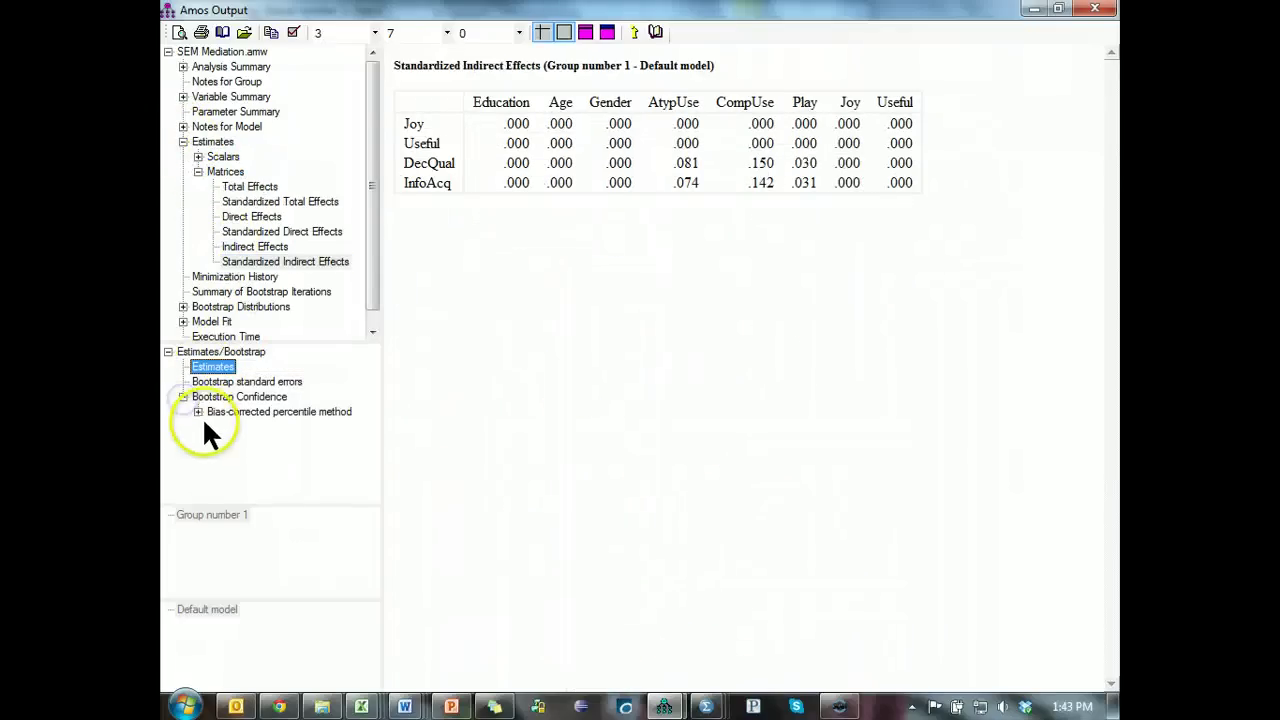
click(198, 411)
click(256, 455)
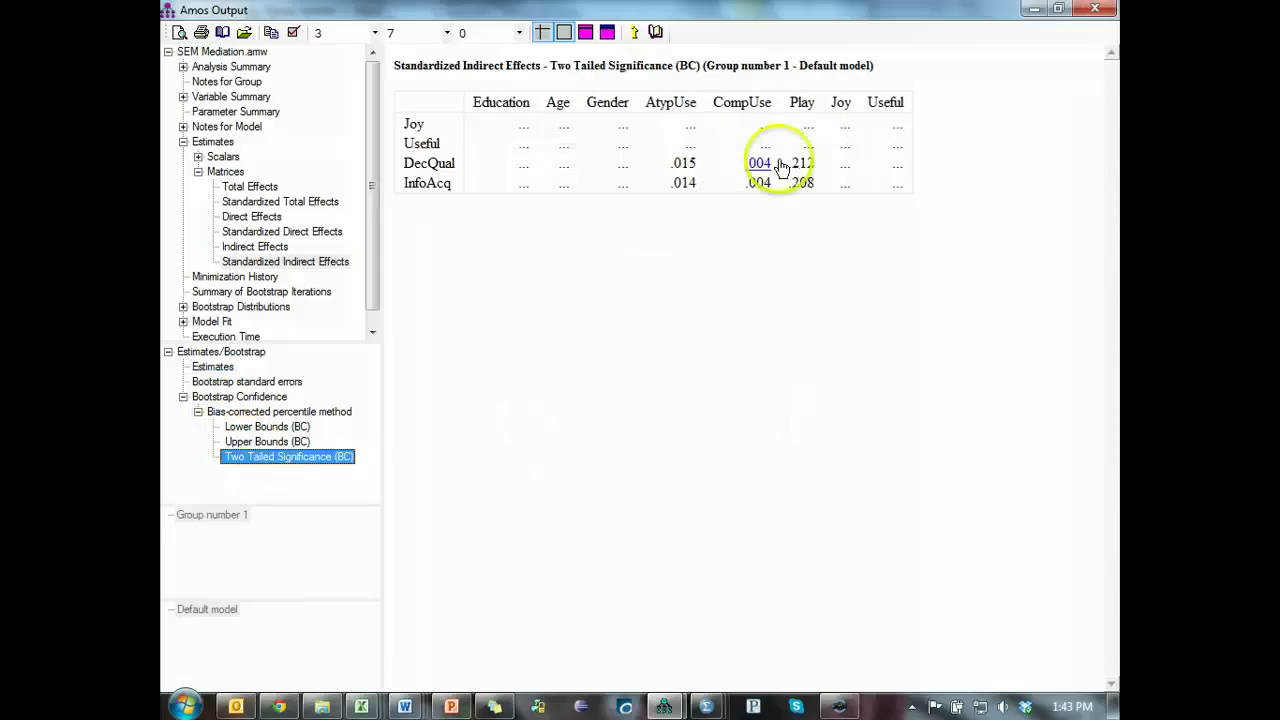
key(alt+Tab)
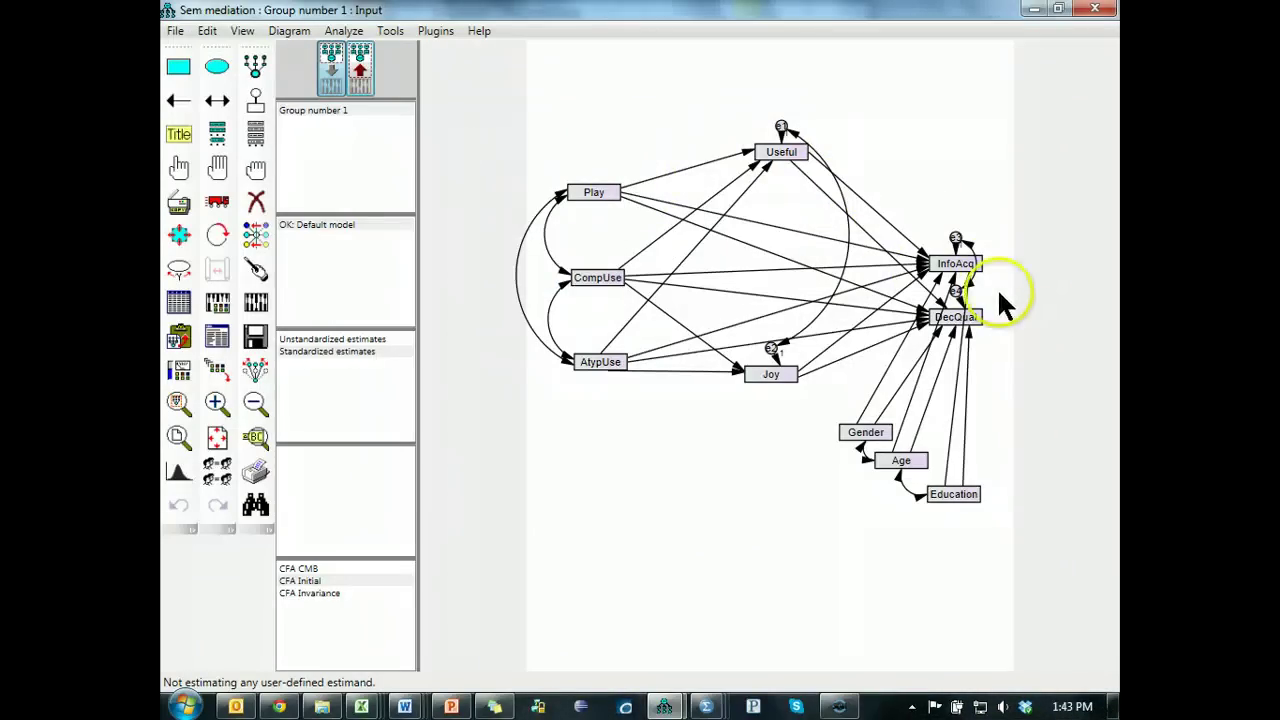
key(alt+Tab)
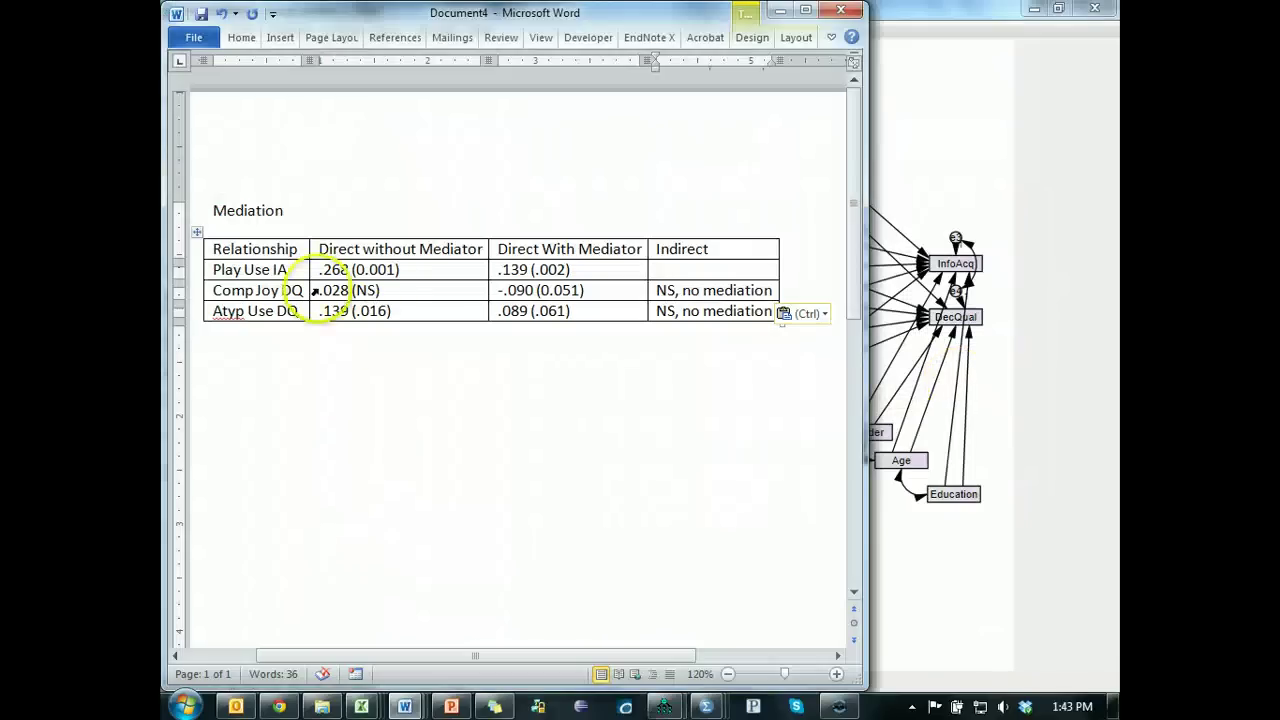
key(alt+Tab)
key(alt+Tab)
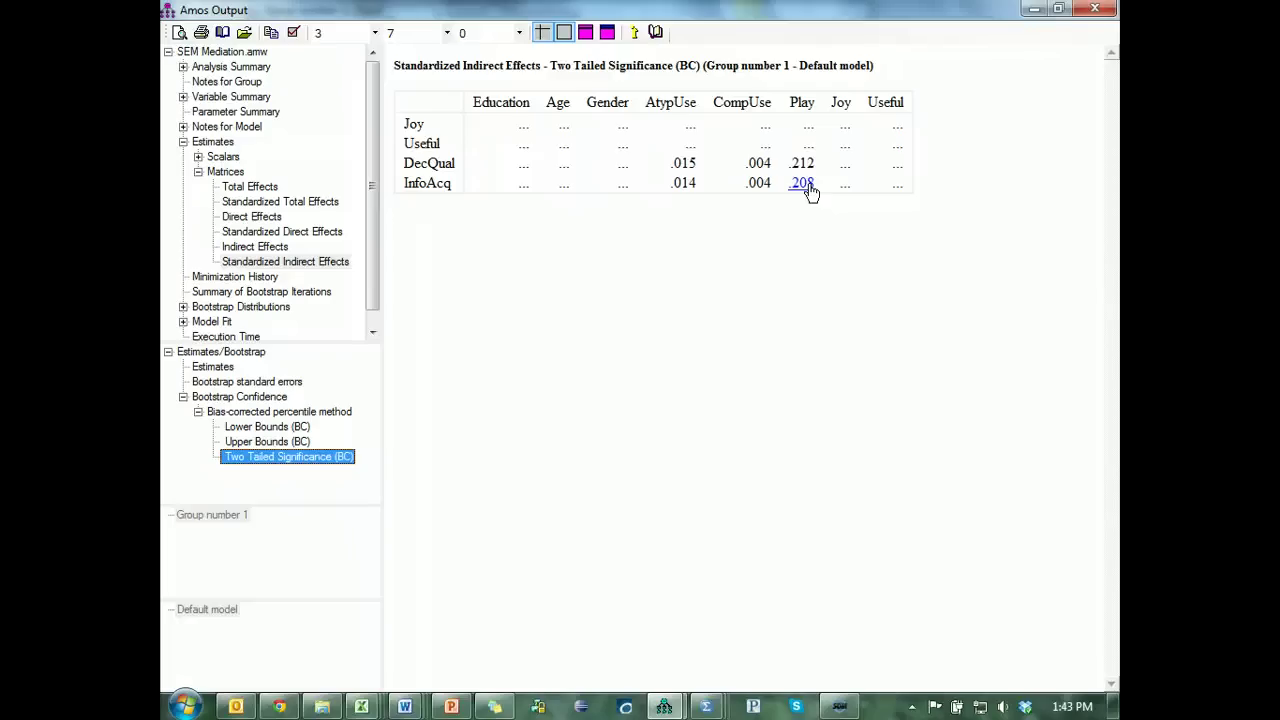
key(alt+Tab)
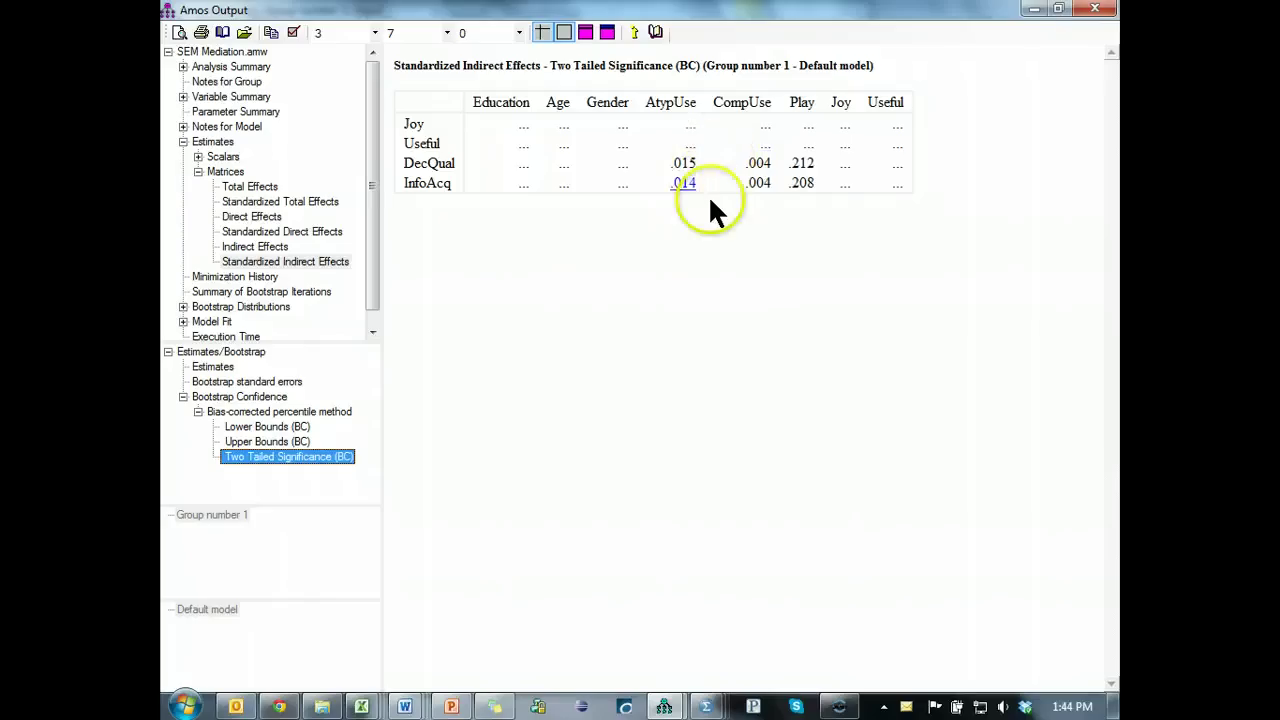
click(845, 268)
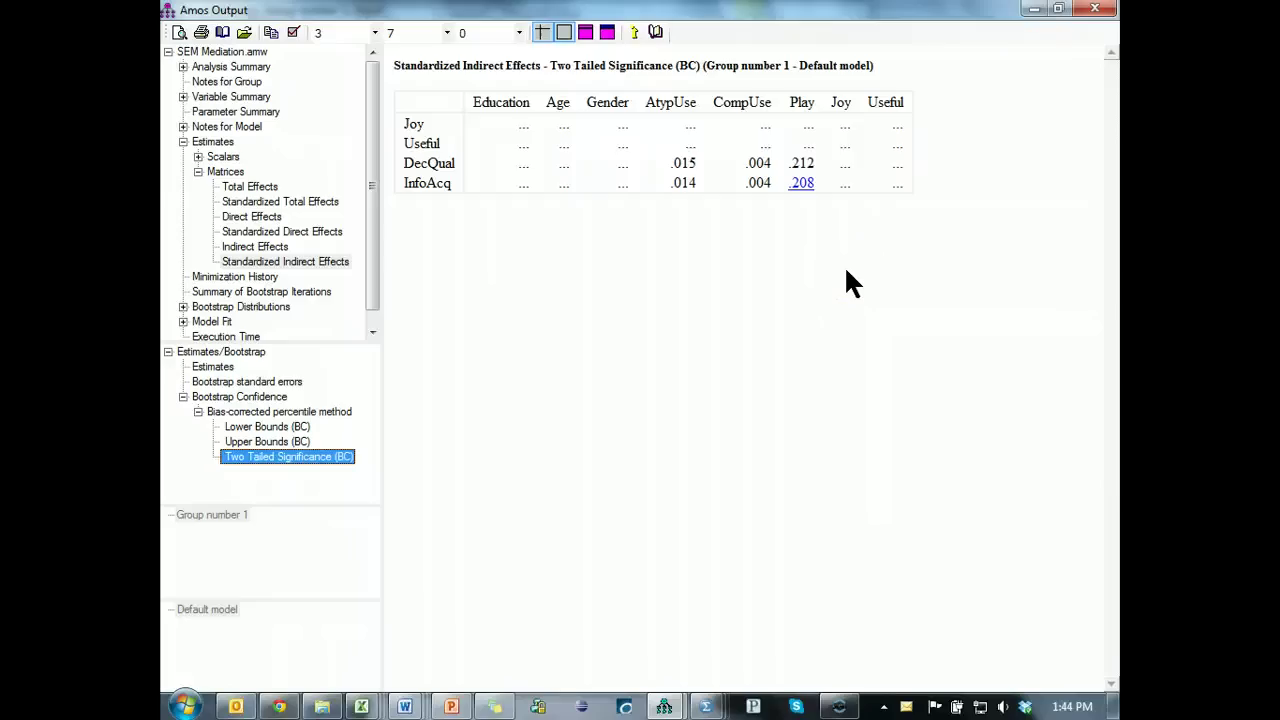